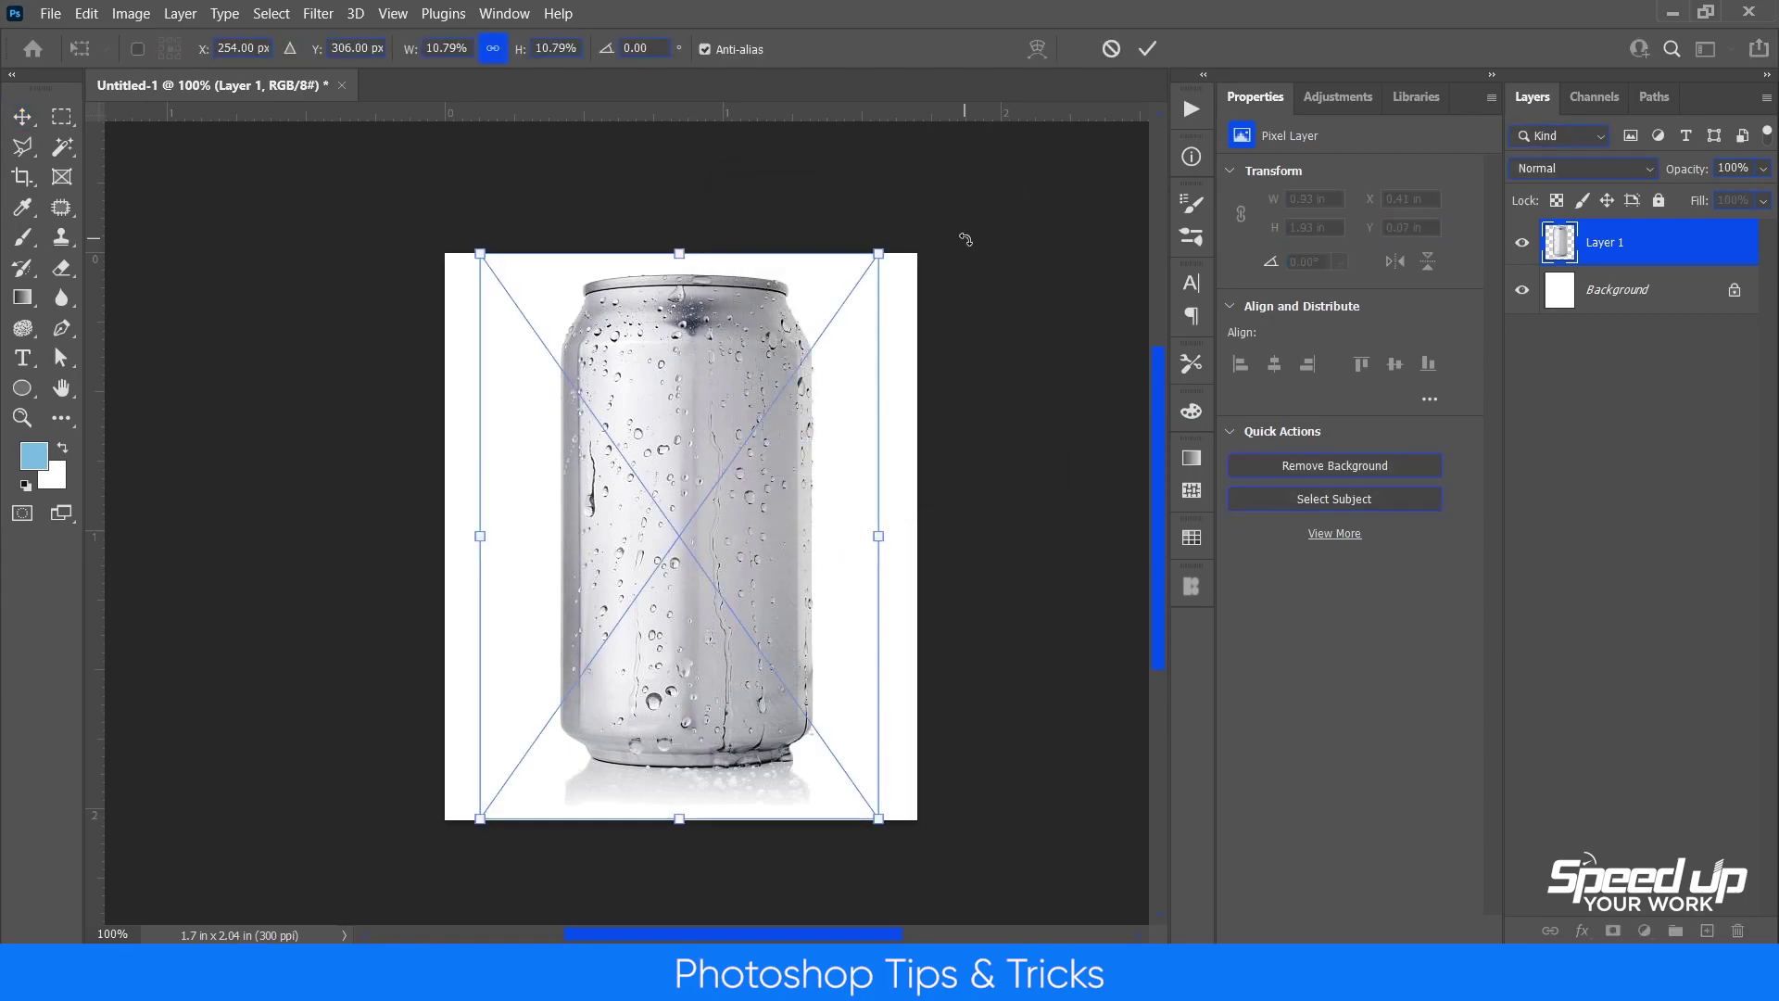
Scale the guava artwork to about 6.83% and fit it across the width of the can's body.
drag(884, 824, 906, 842)
drag(796, 586, 798, 611)
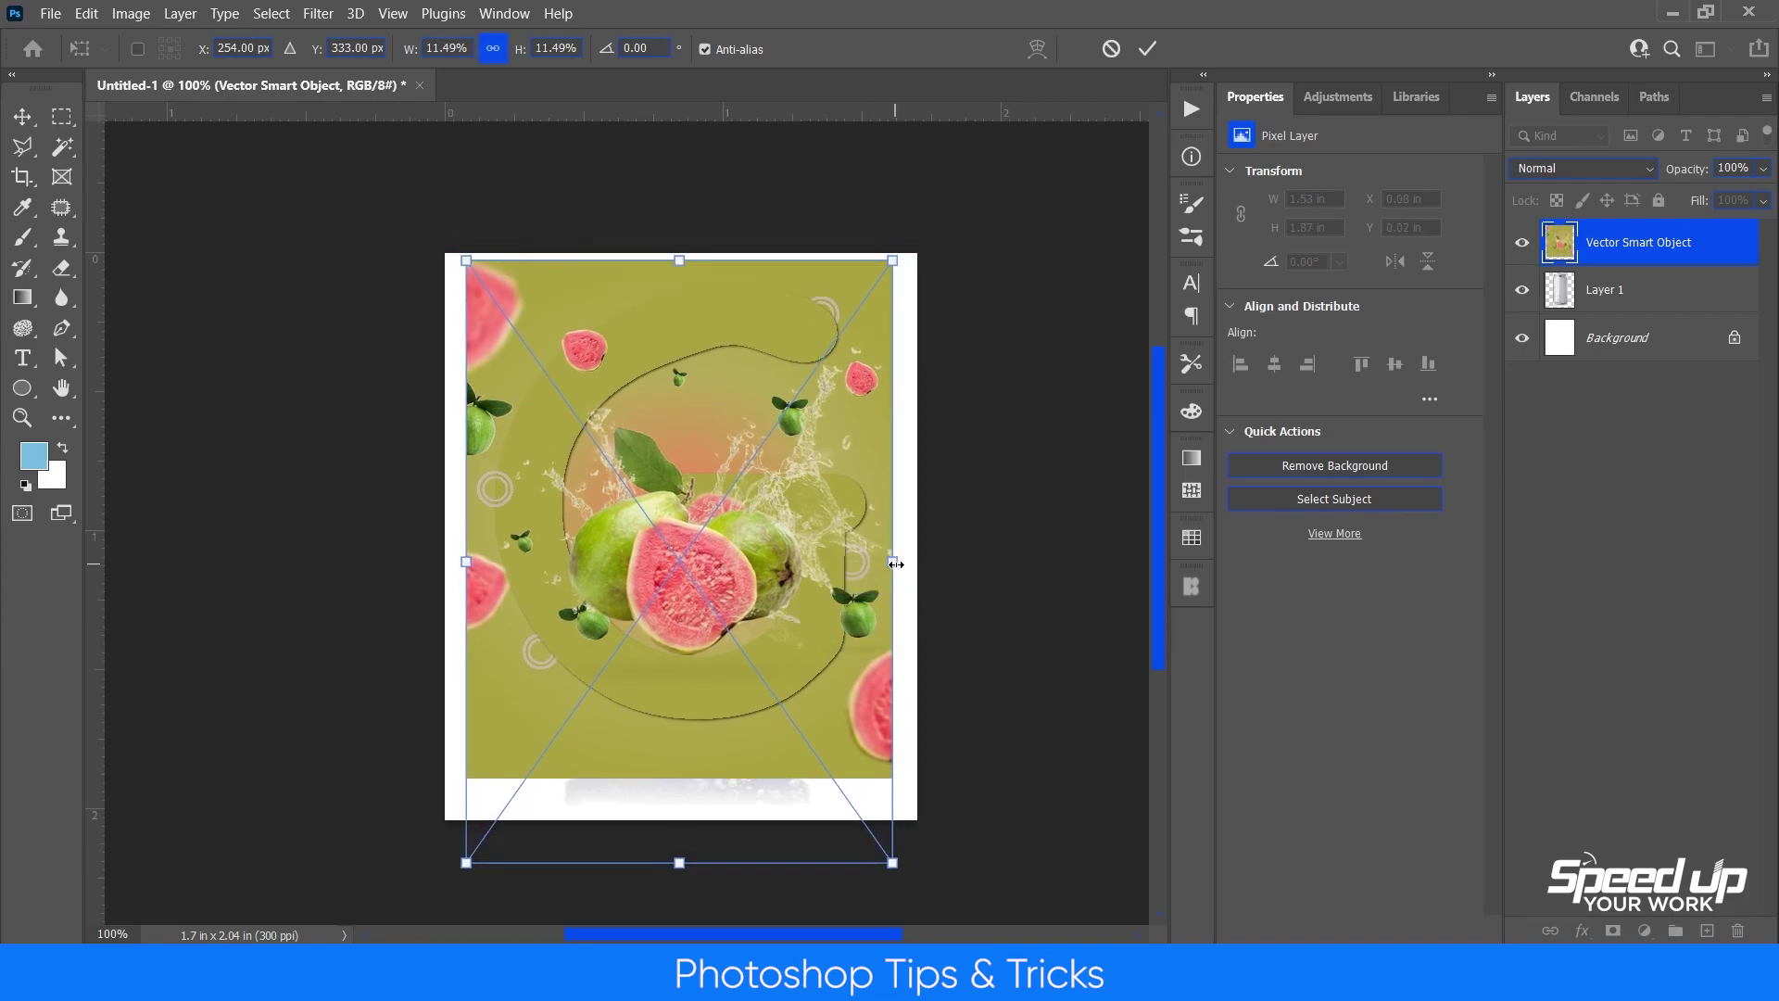
drag(890, 264, 771, 358)
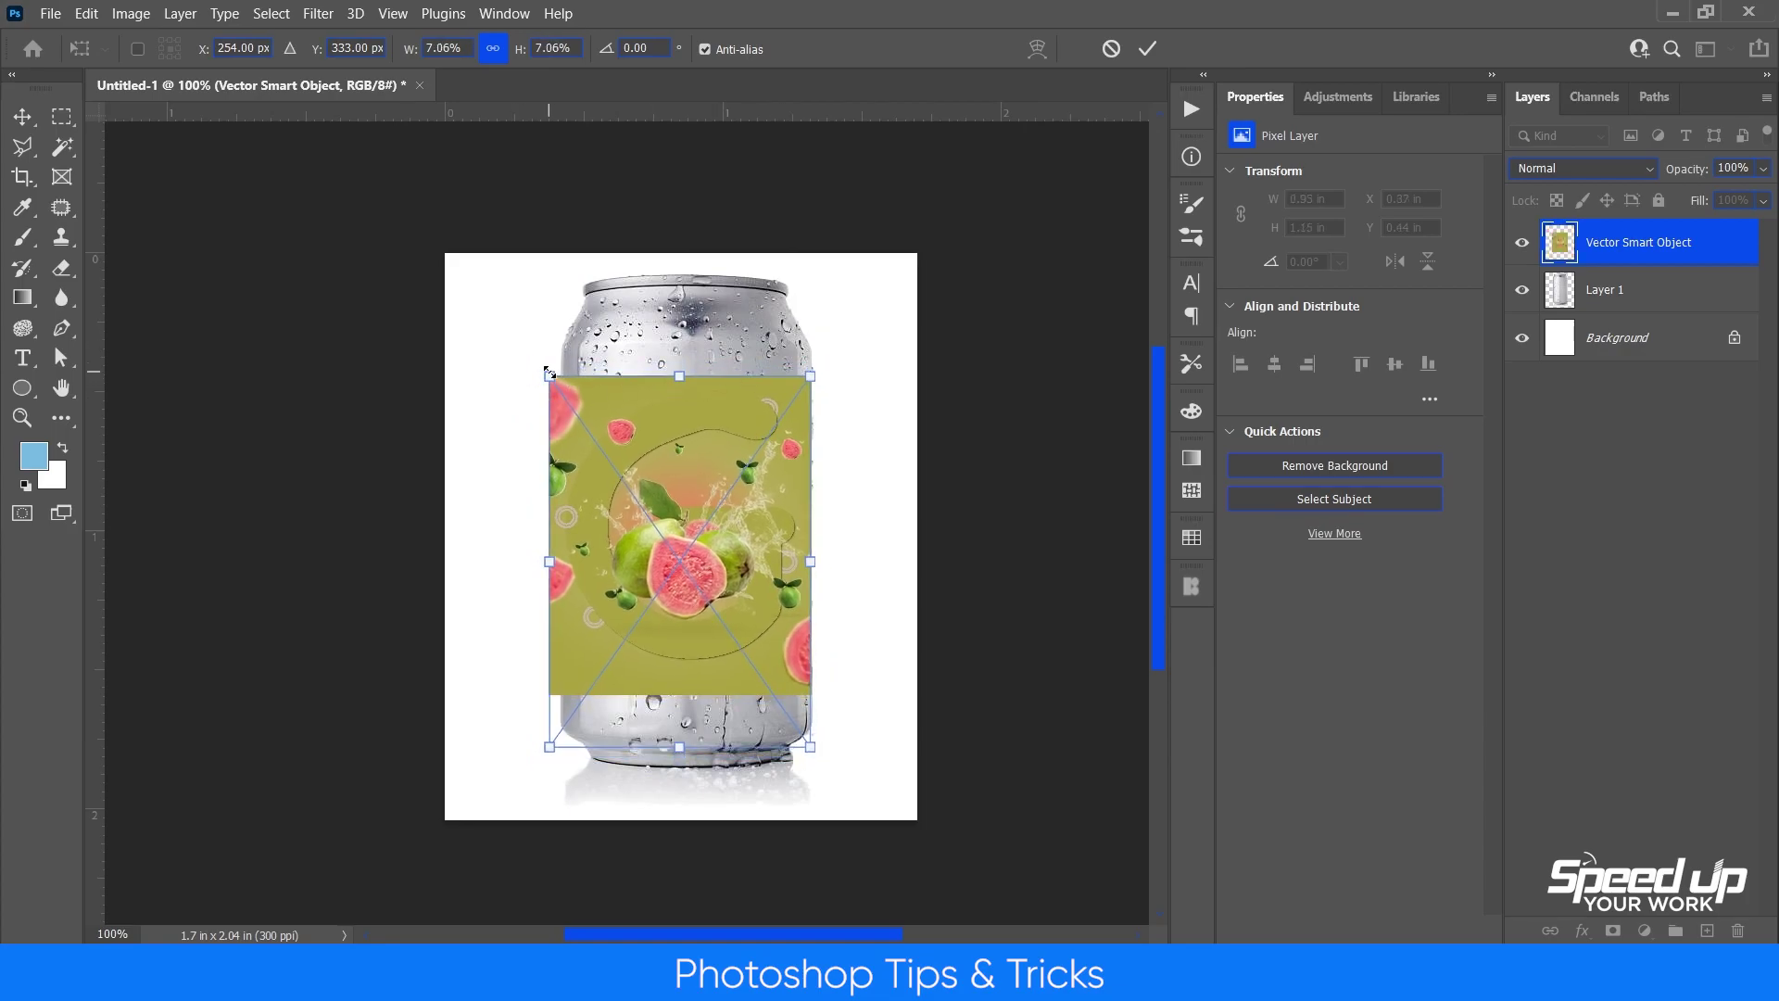
drag(551, 375, 557, 387)
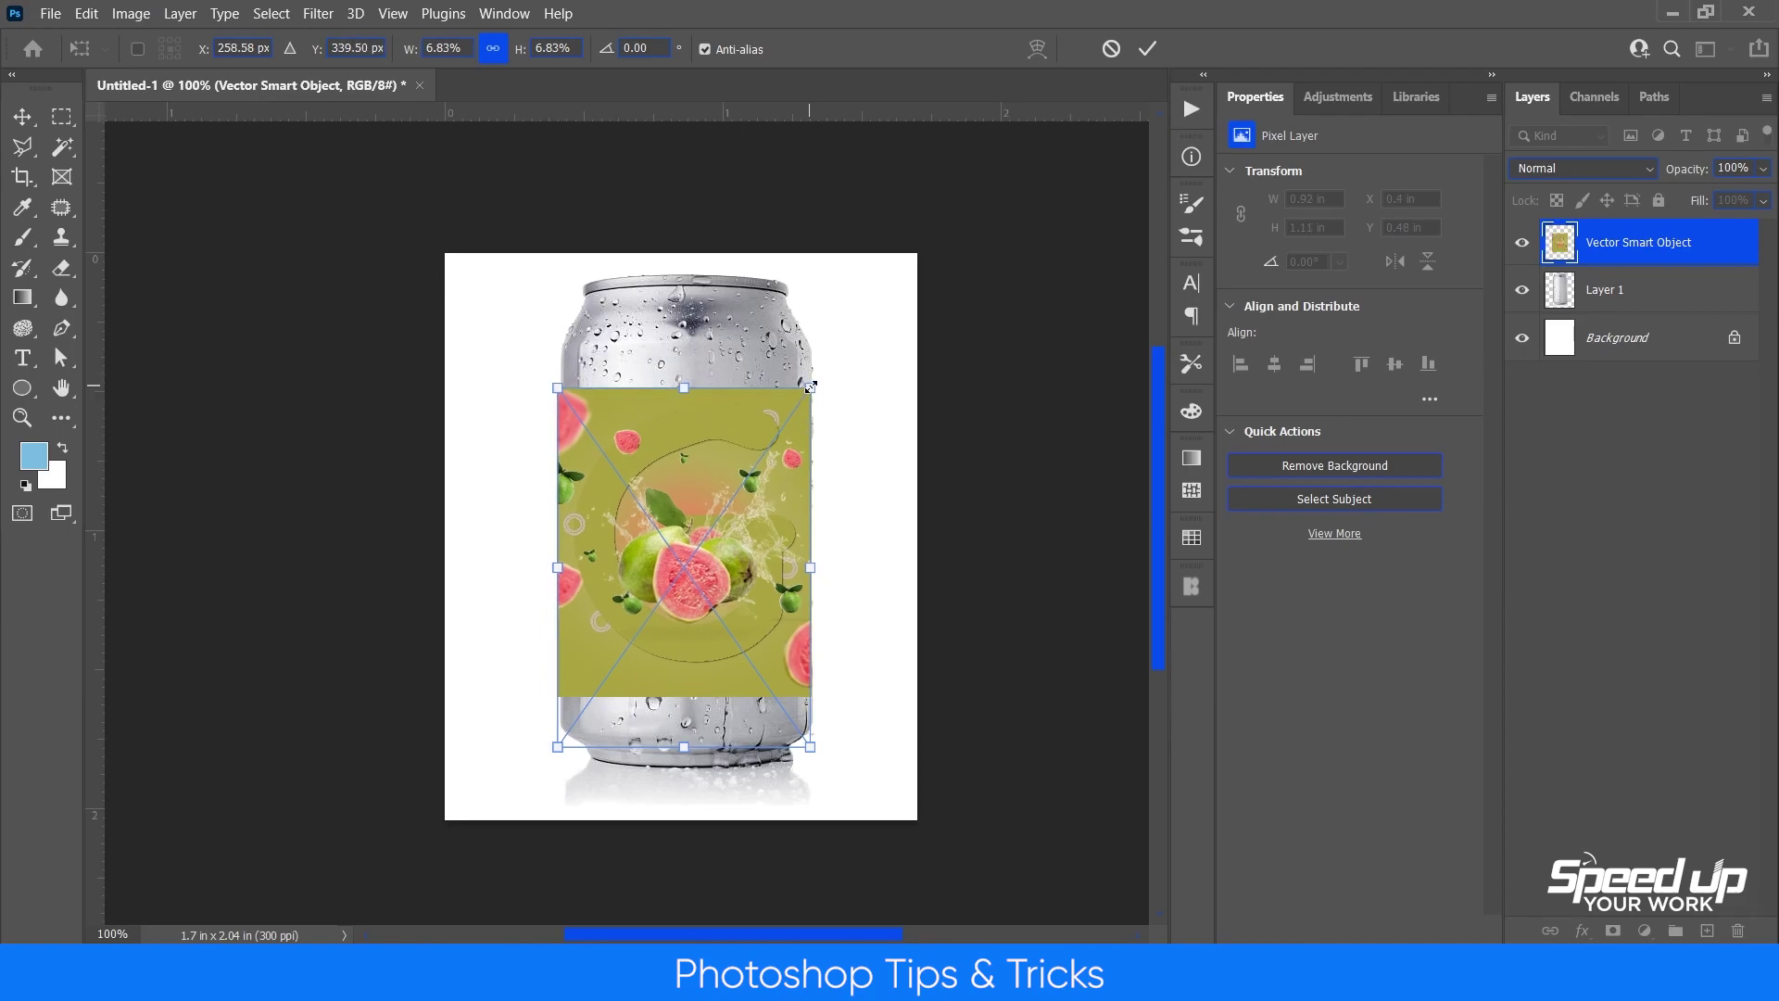
key(Return)
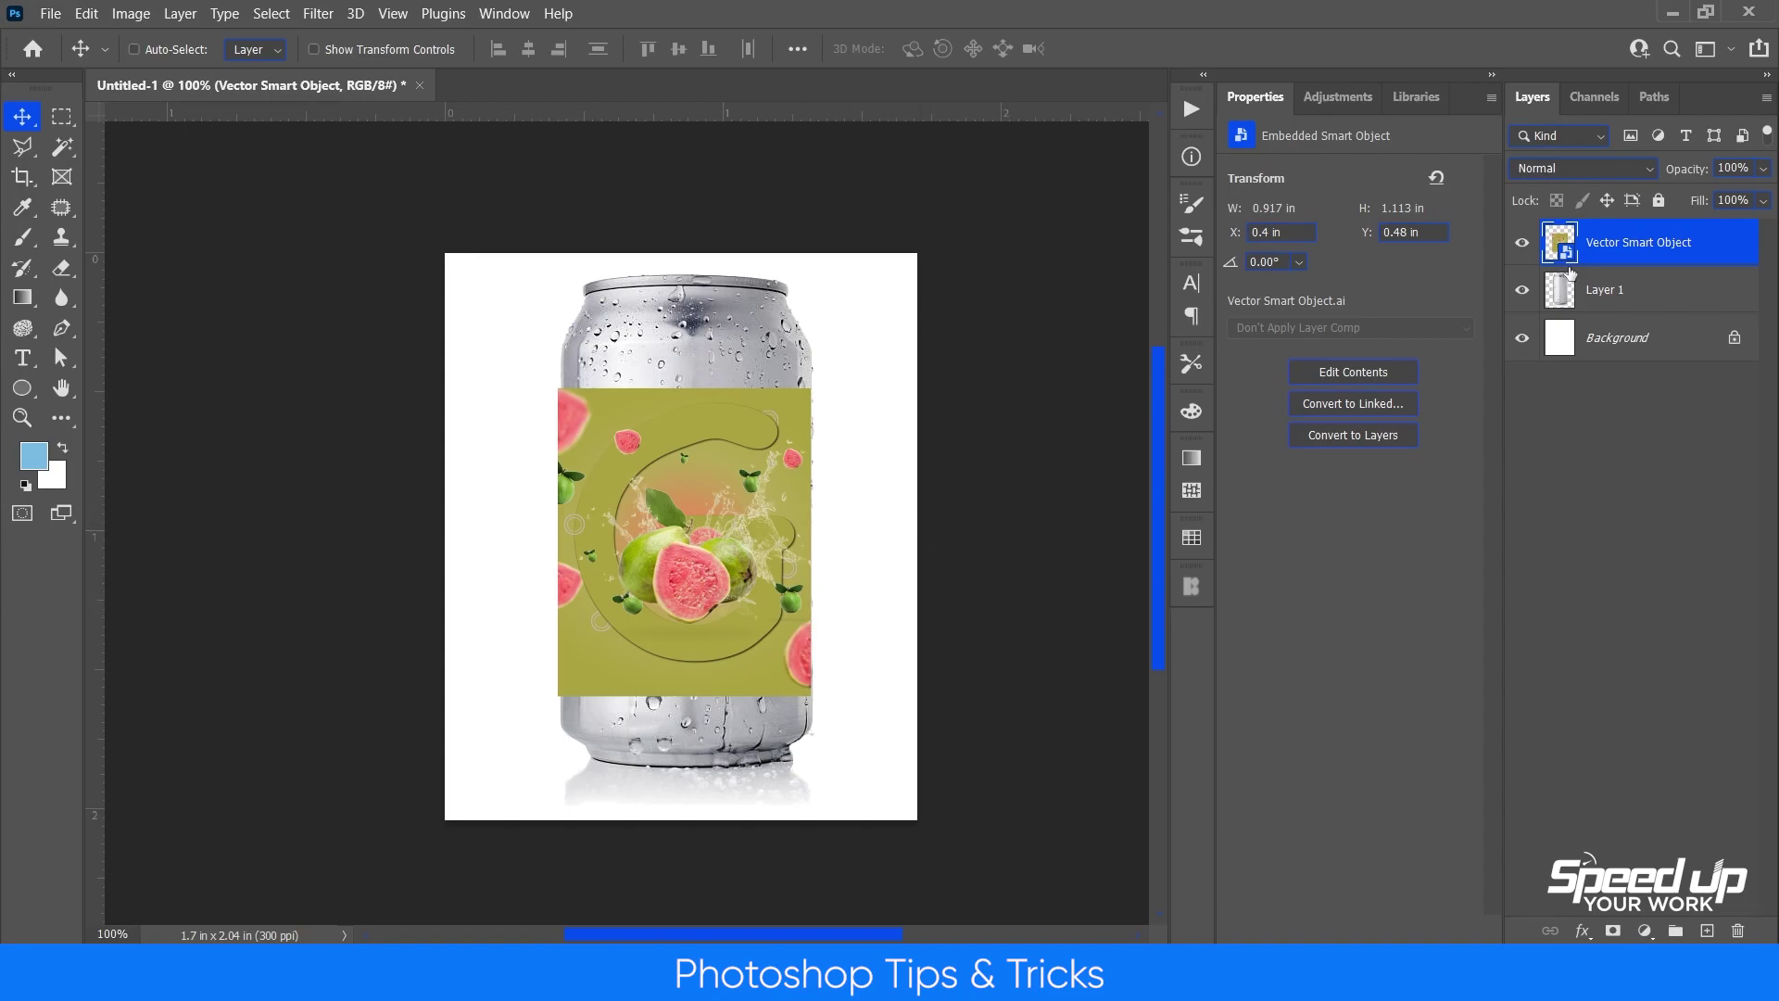
Duplicate the can layer and move the copy above the guava artwork in the layer stack.
click(1591, 290)
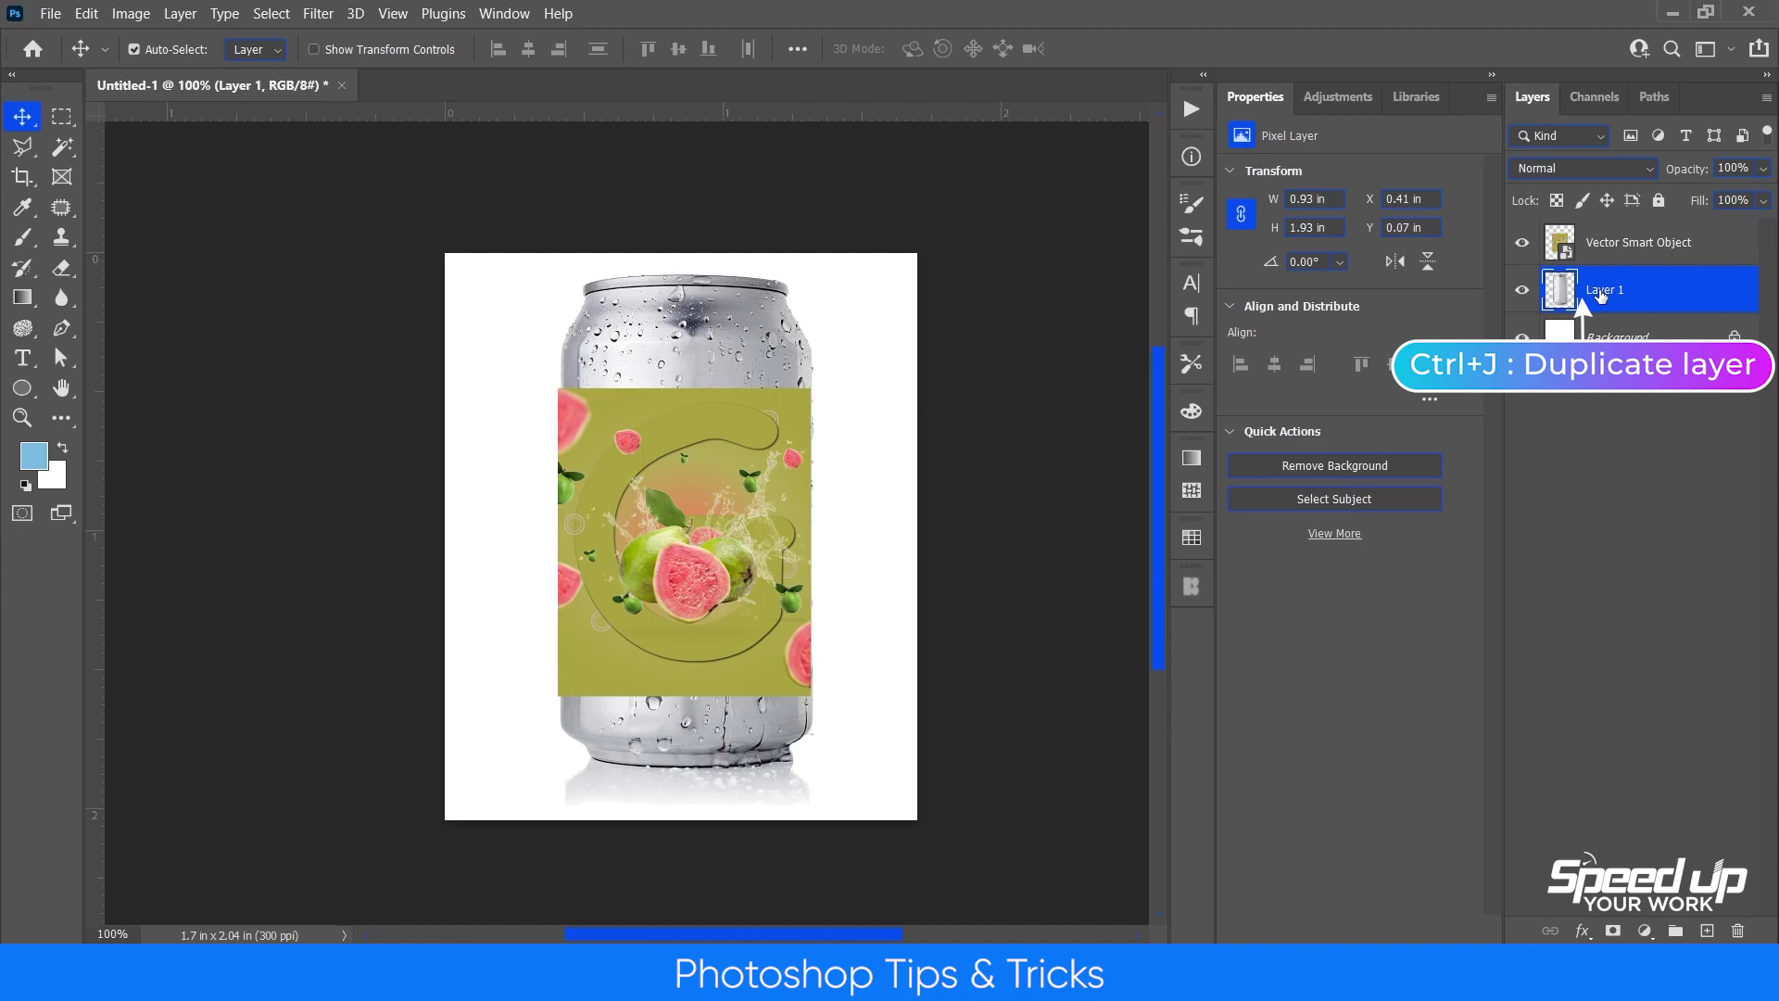
key(j)
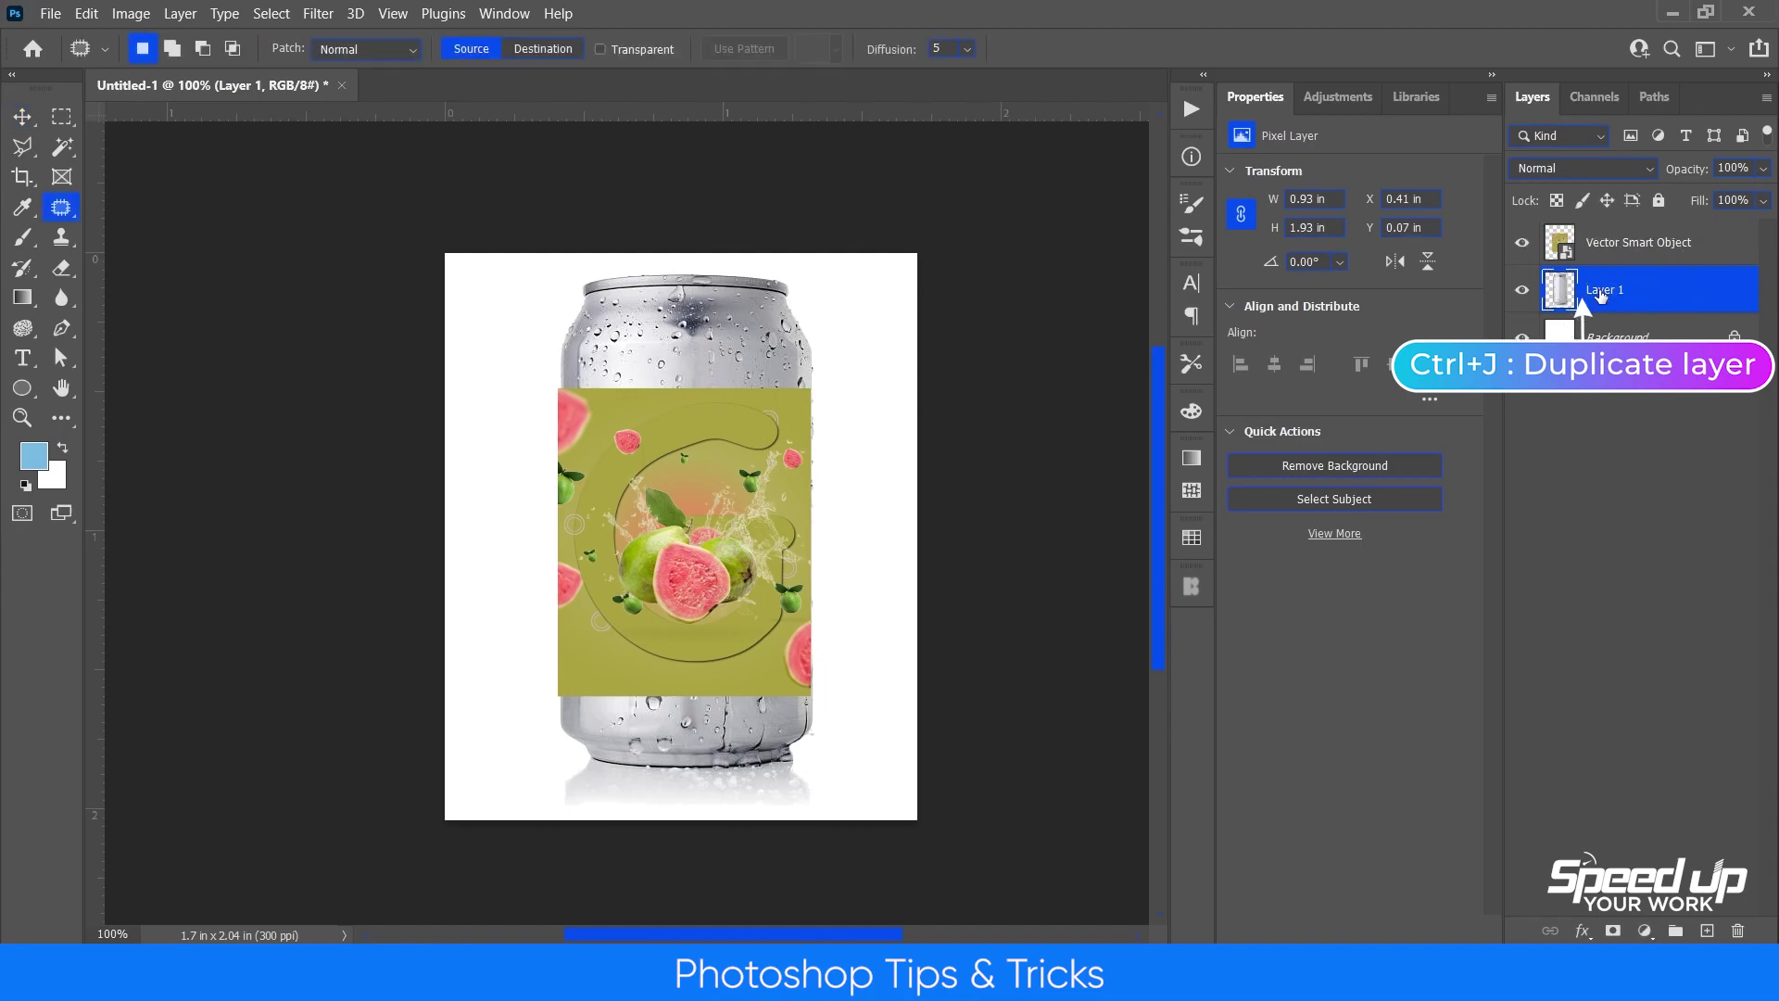
key(ctrl+j)
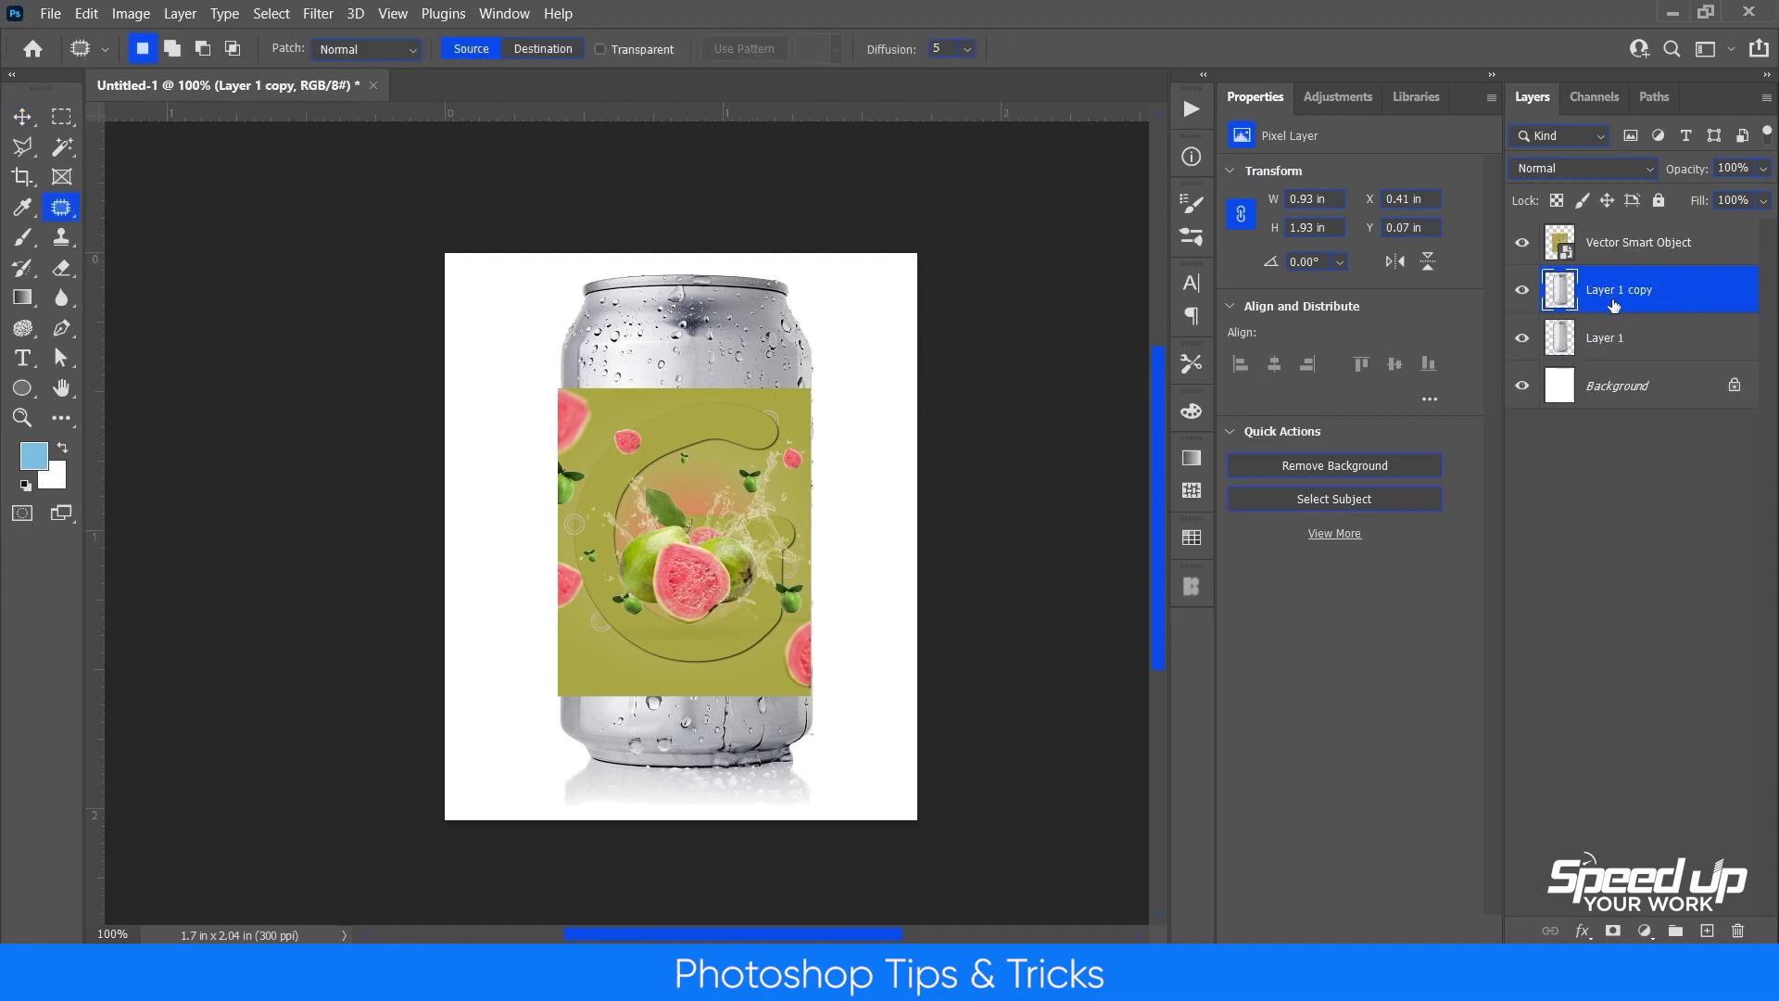
key(v)
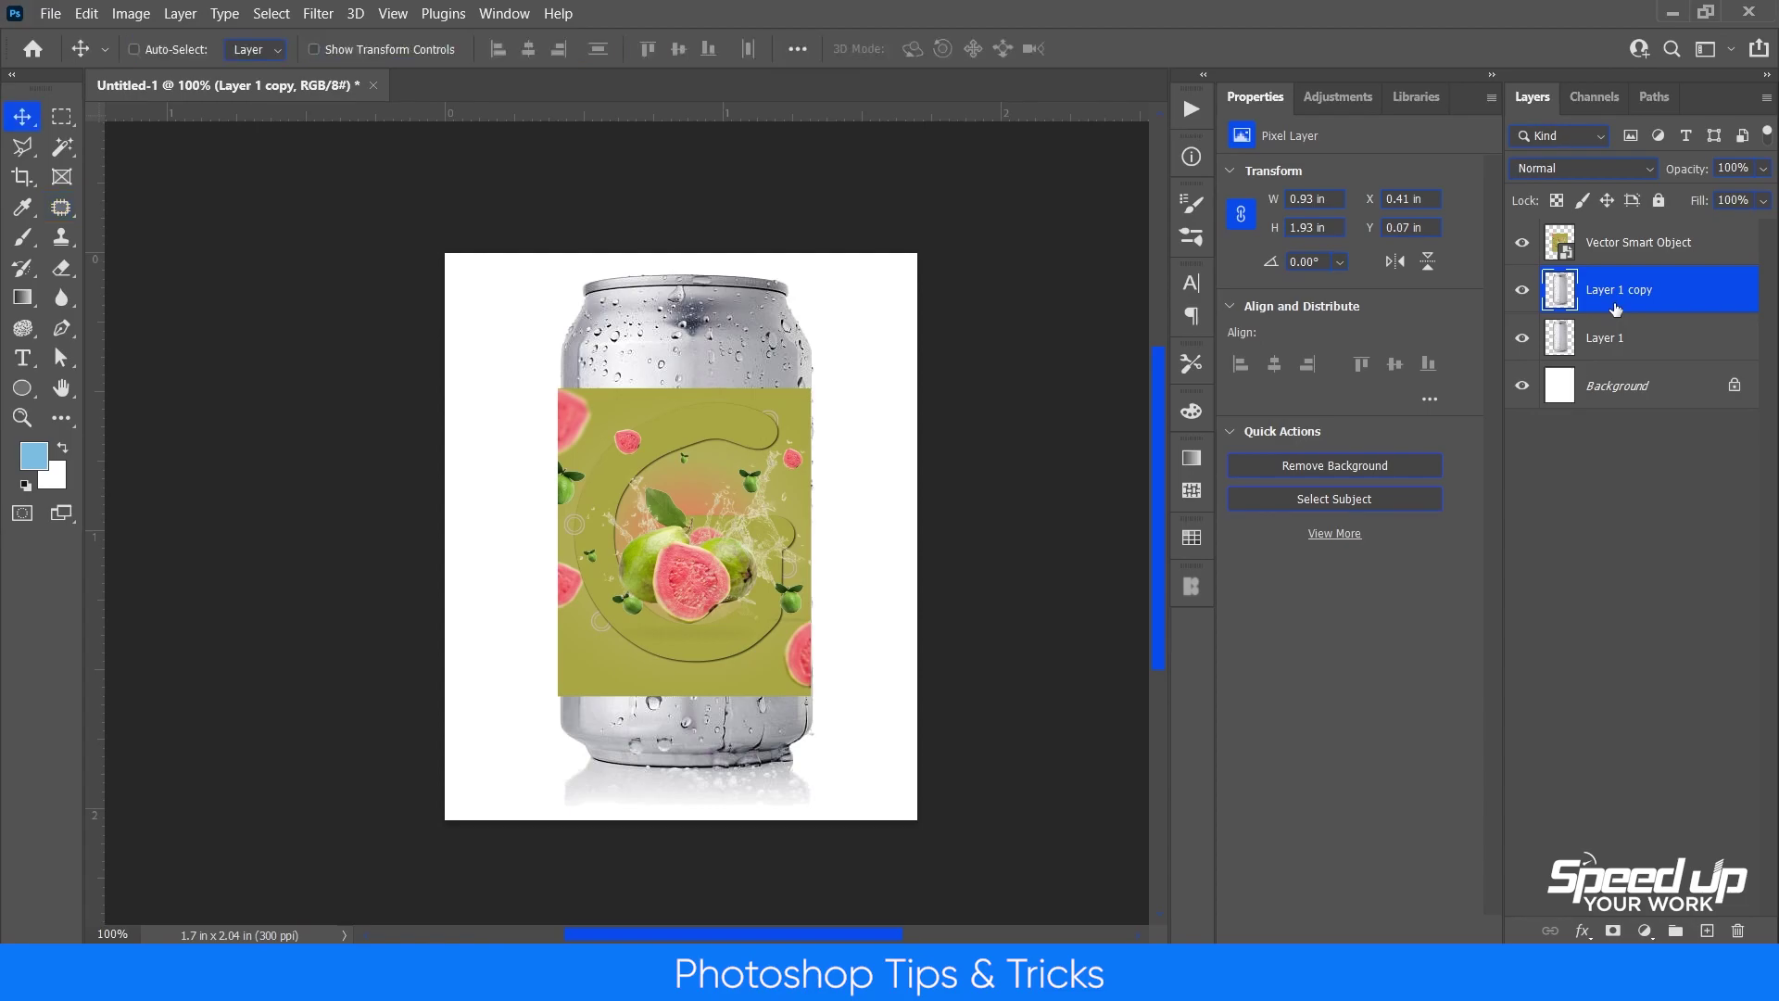
drag(1612, 309, 1618, 243)
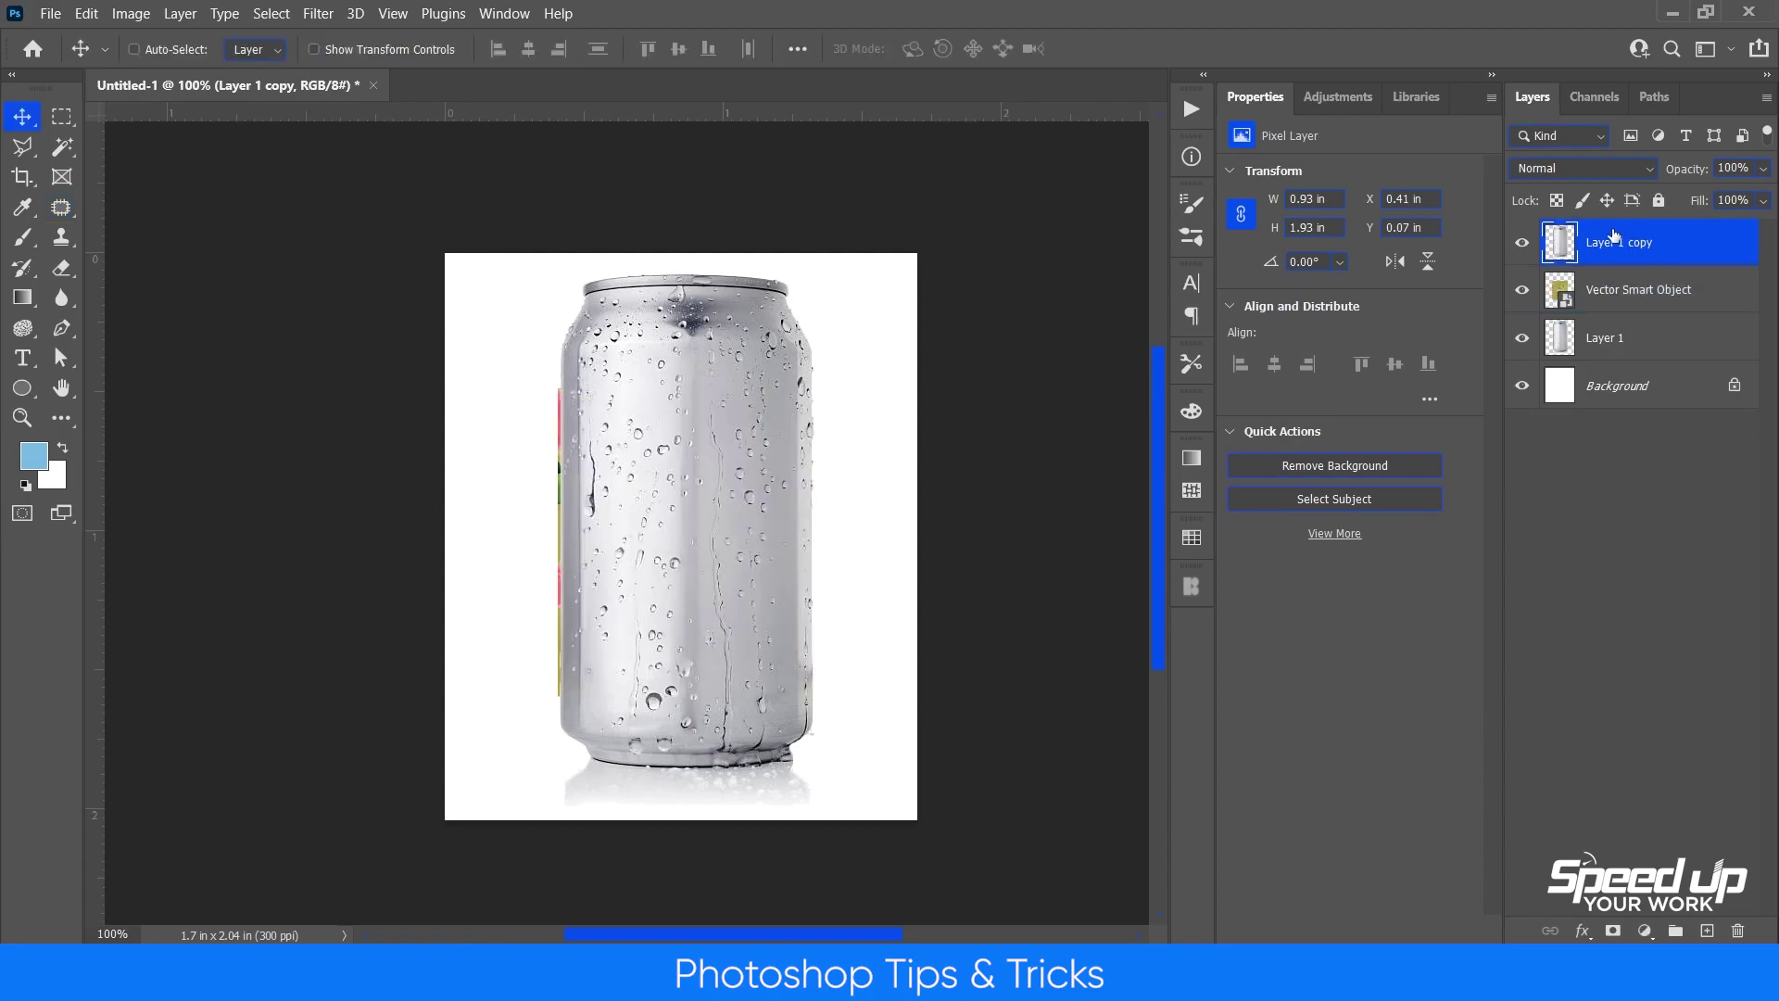
Blend the can copy over the artwork with Multiply at 58% opacity.
click(1562, 169)
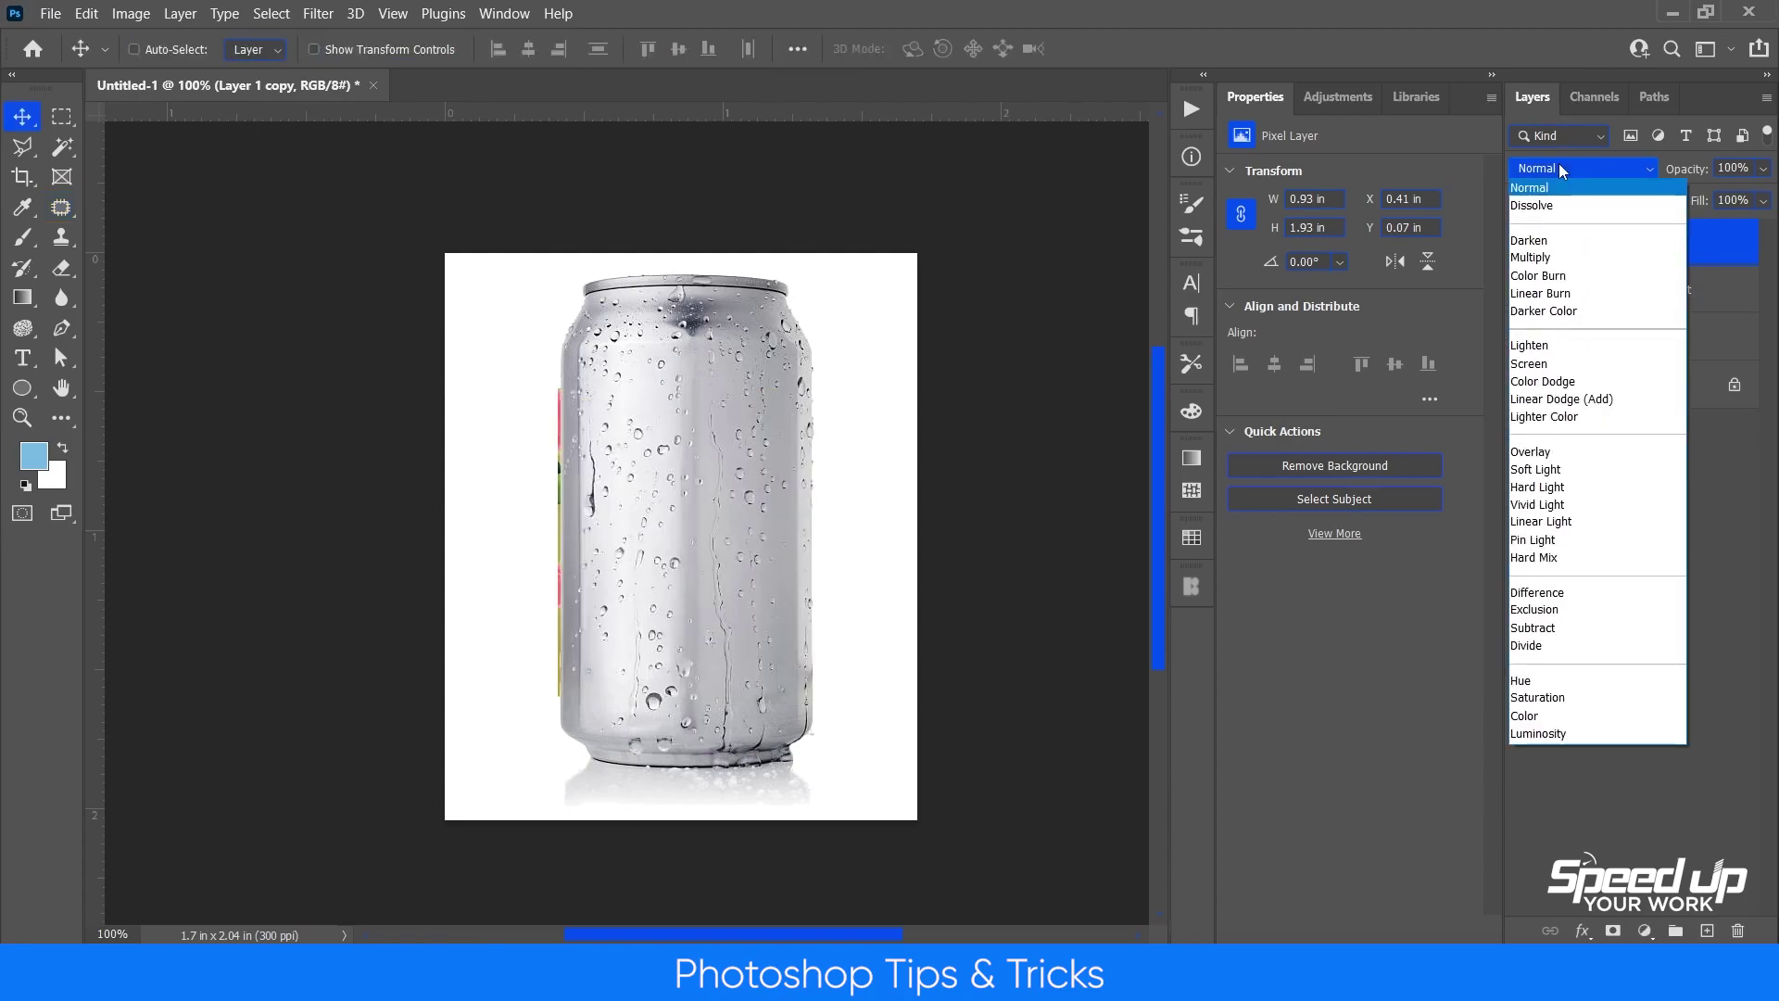
click(1557, 259)
click(1763, 168)
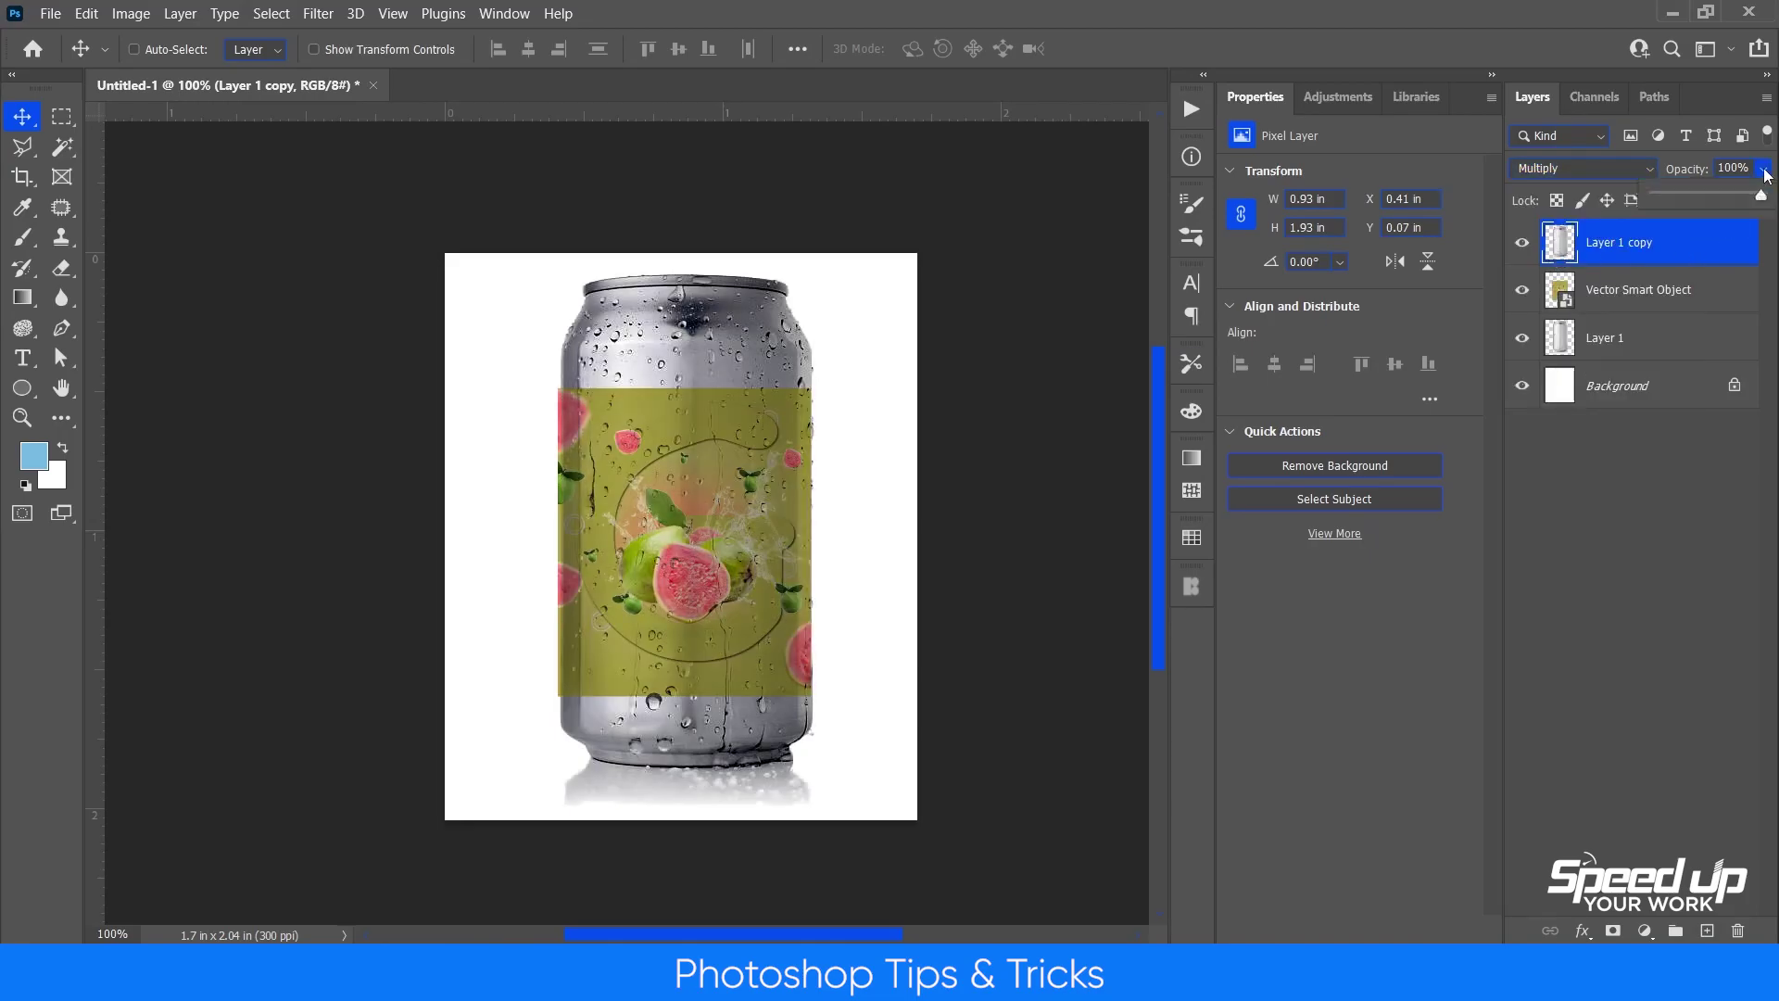
drag(1758, 201, 1714, 200)
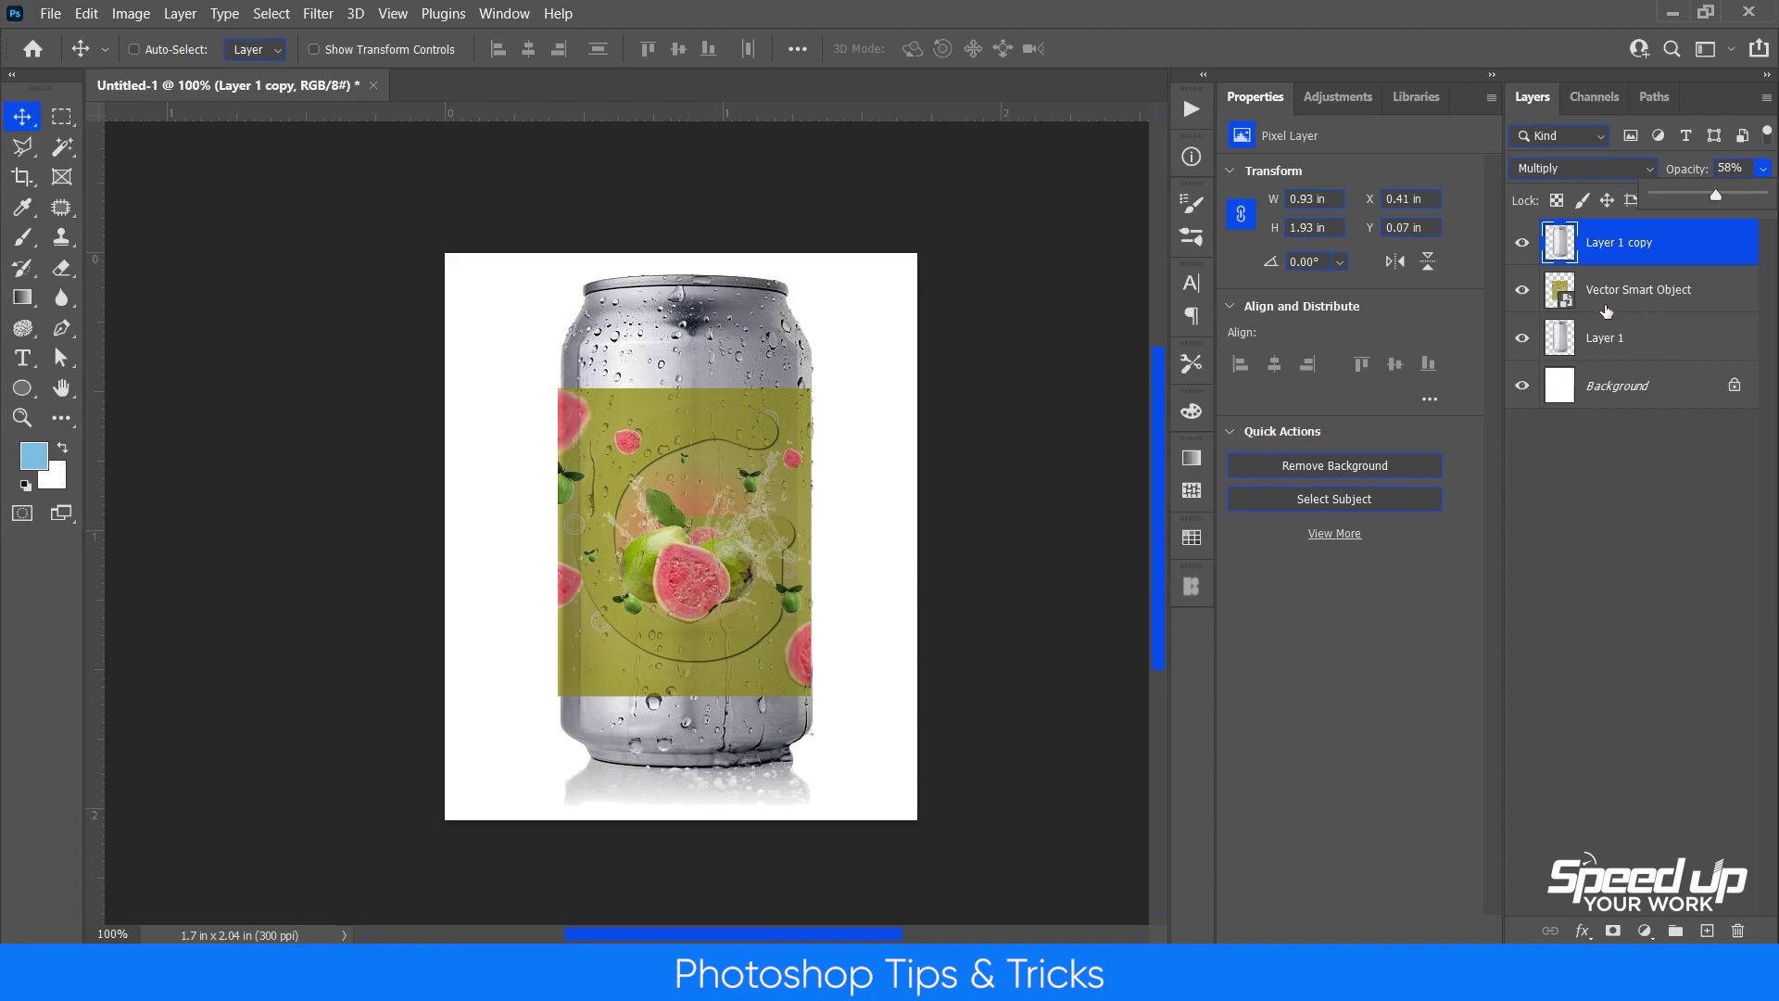
Clip the guava artwork to the can layer and add a Solid Color fill above Layer 1, sampled from the label as #908738.
click(1609, 315)
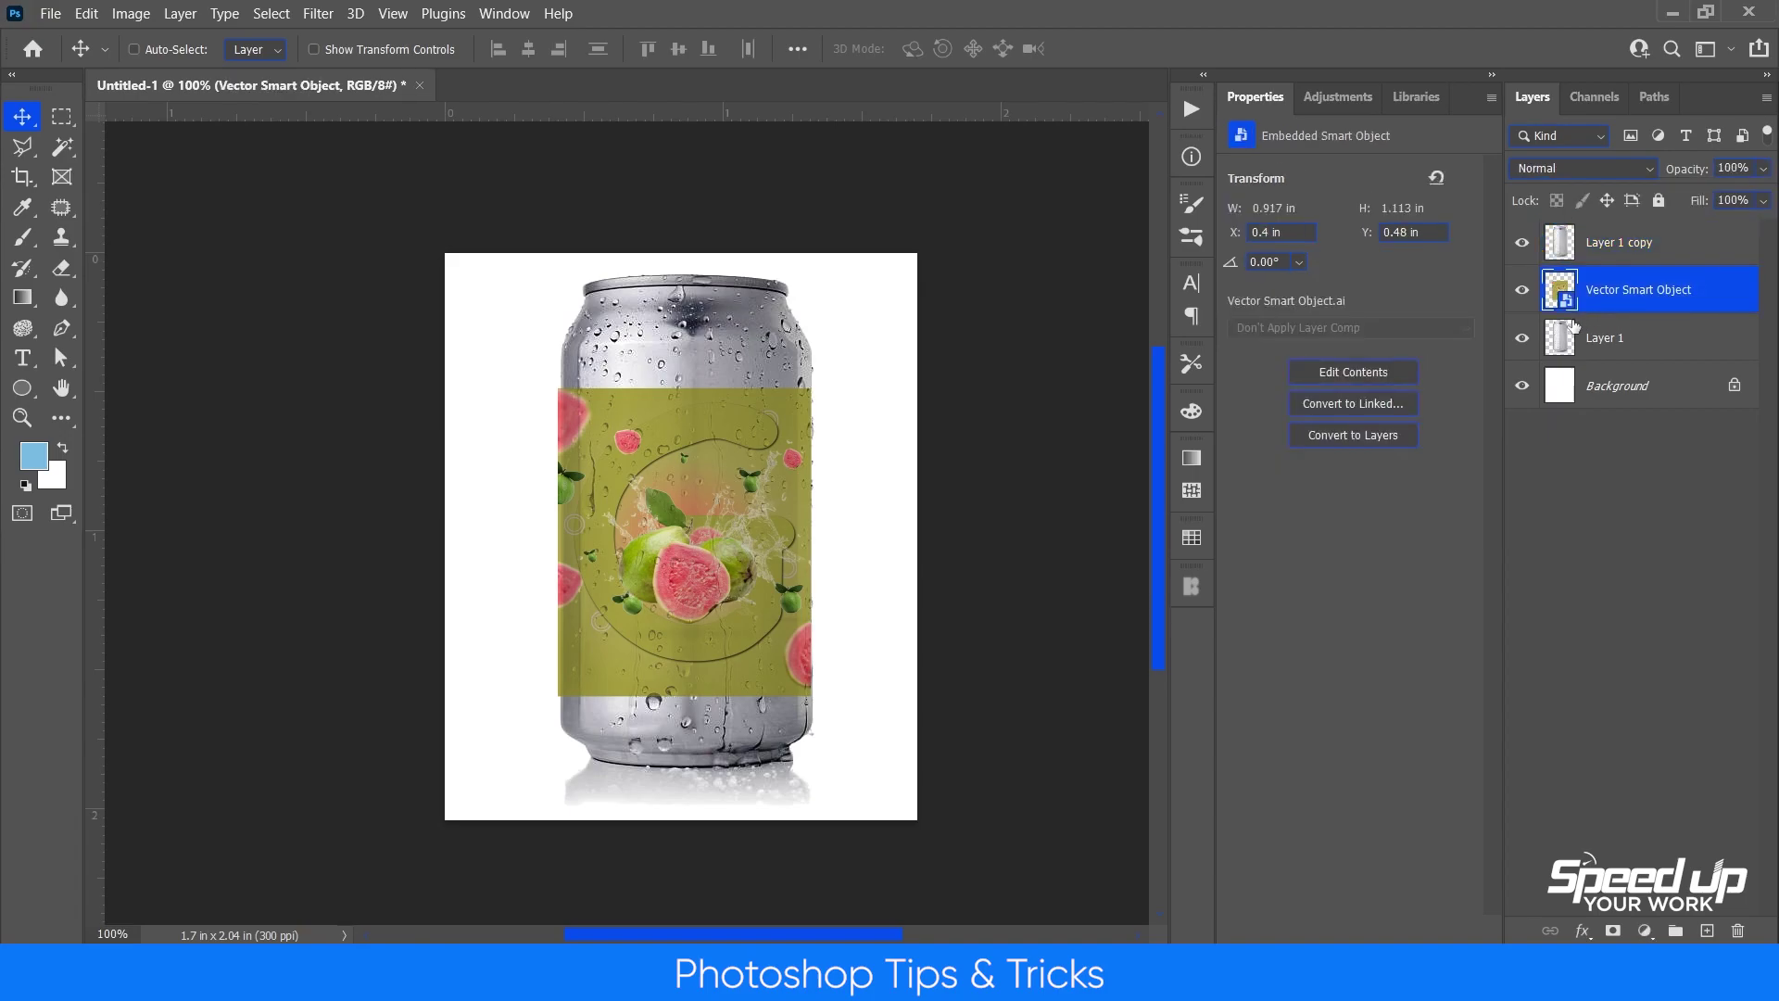
alt+click(1578, 315)
click(1598, 342)
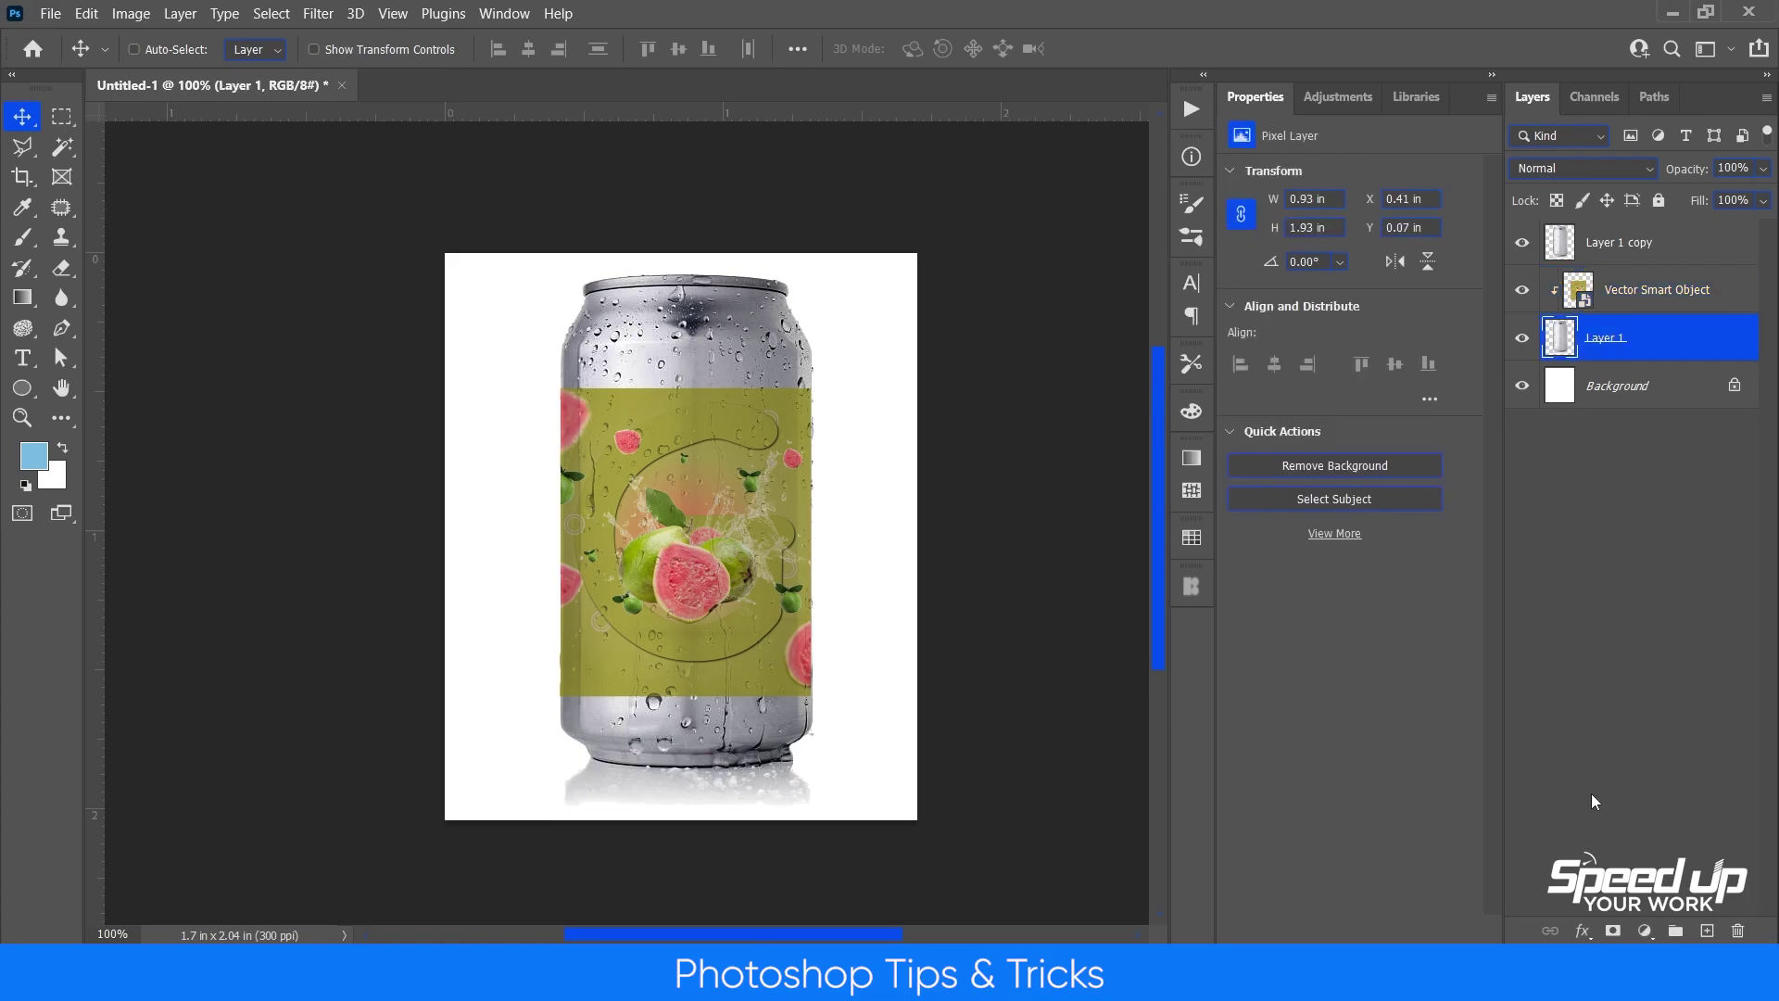
click(1644, 930)
click(1635, 522)
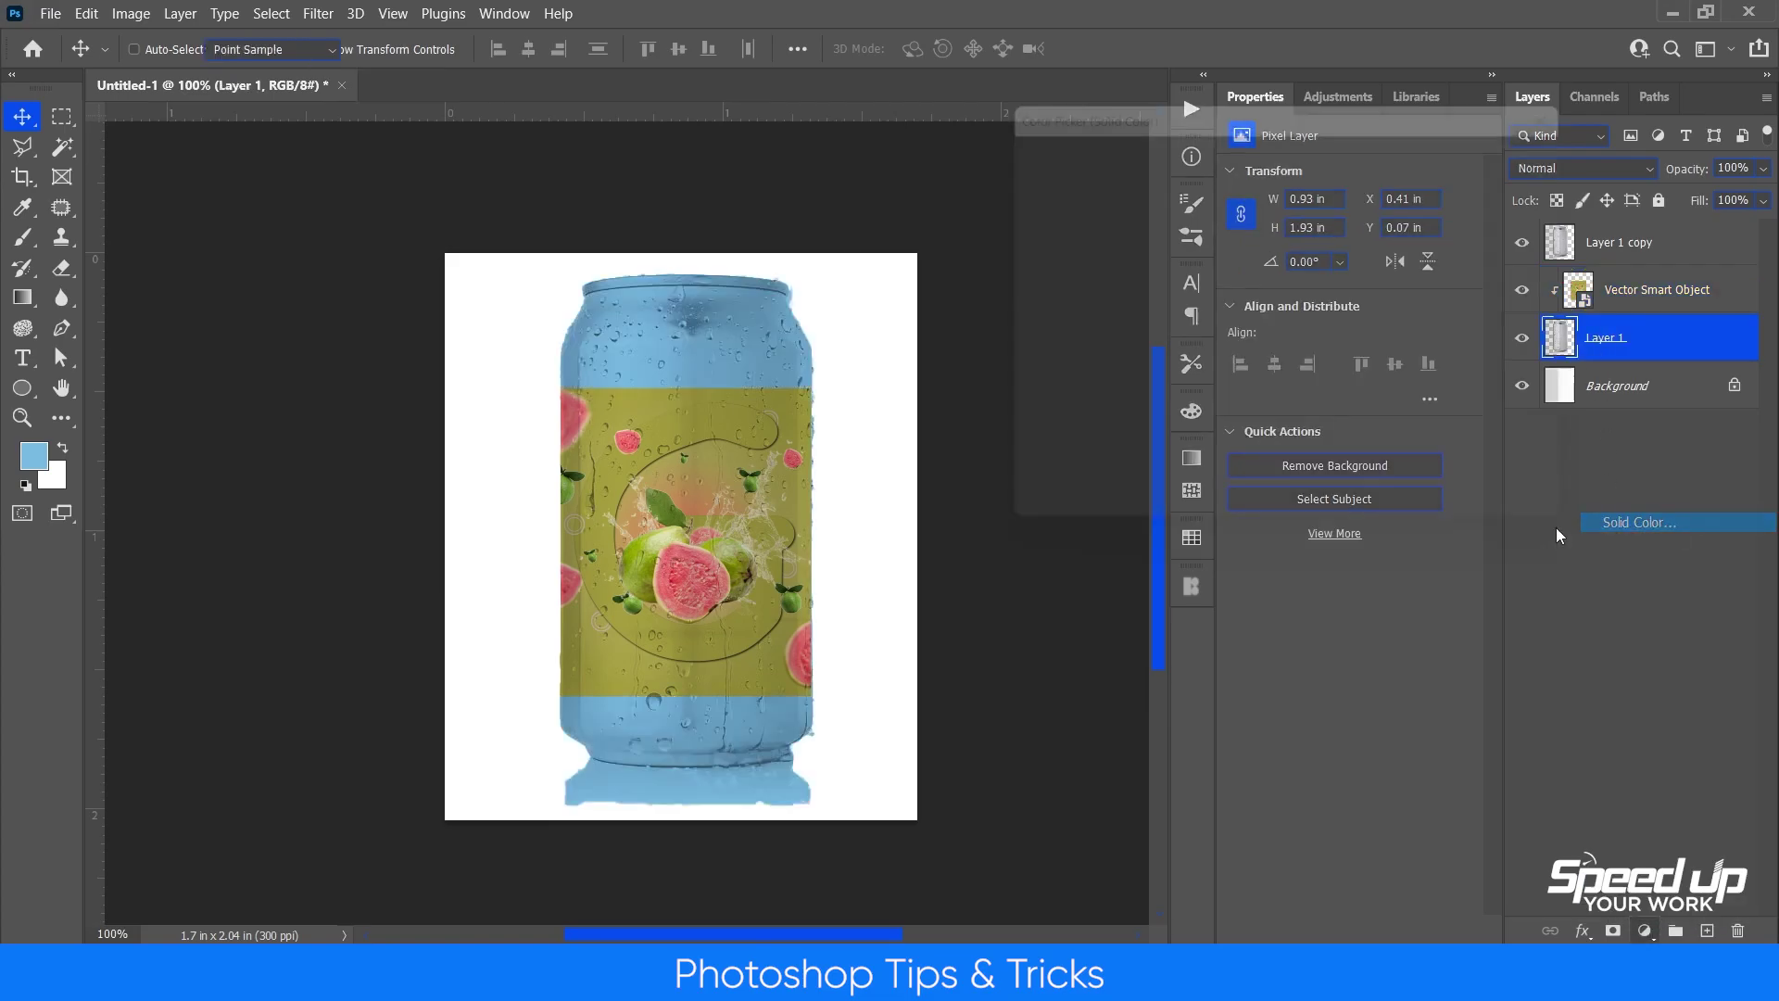
click(746, 669)
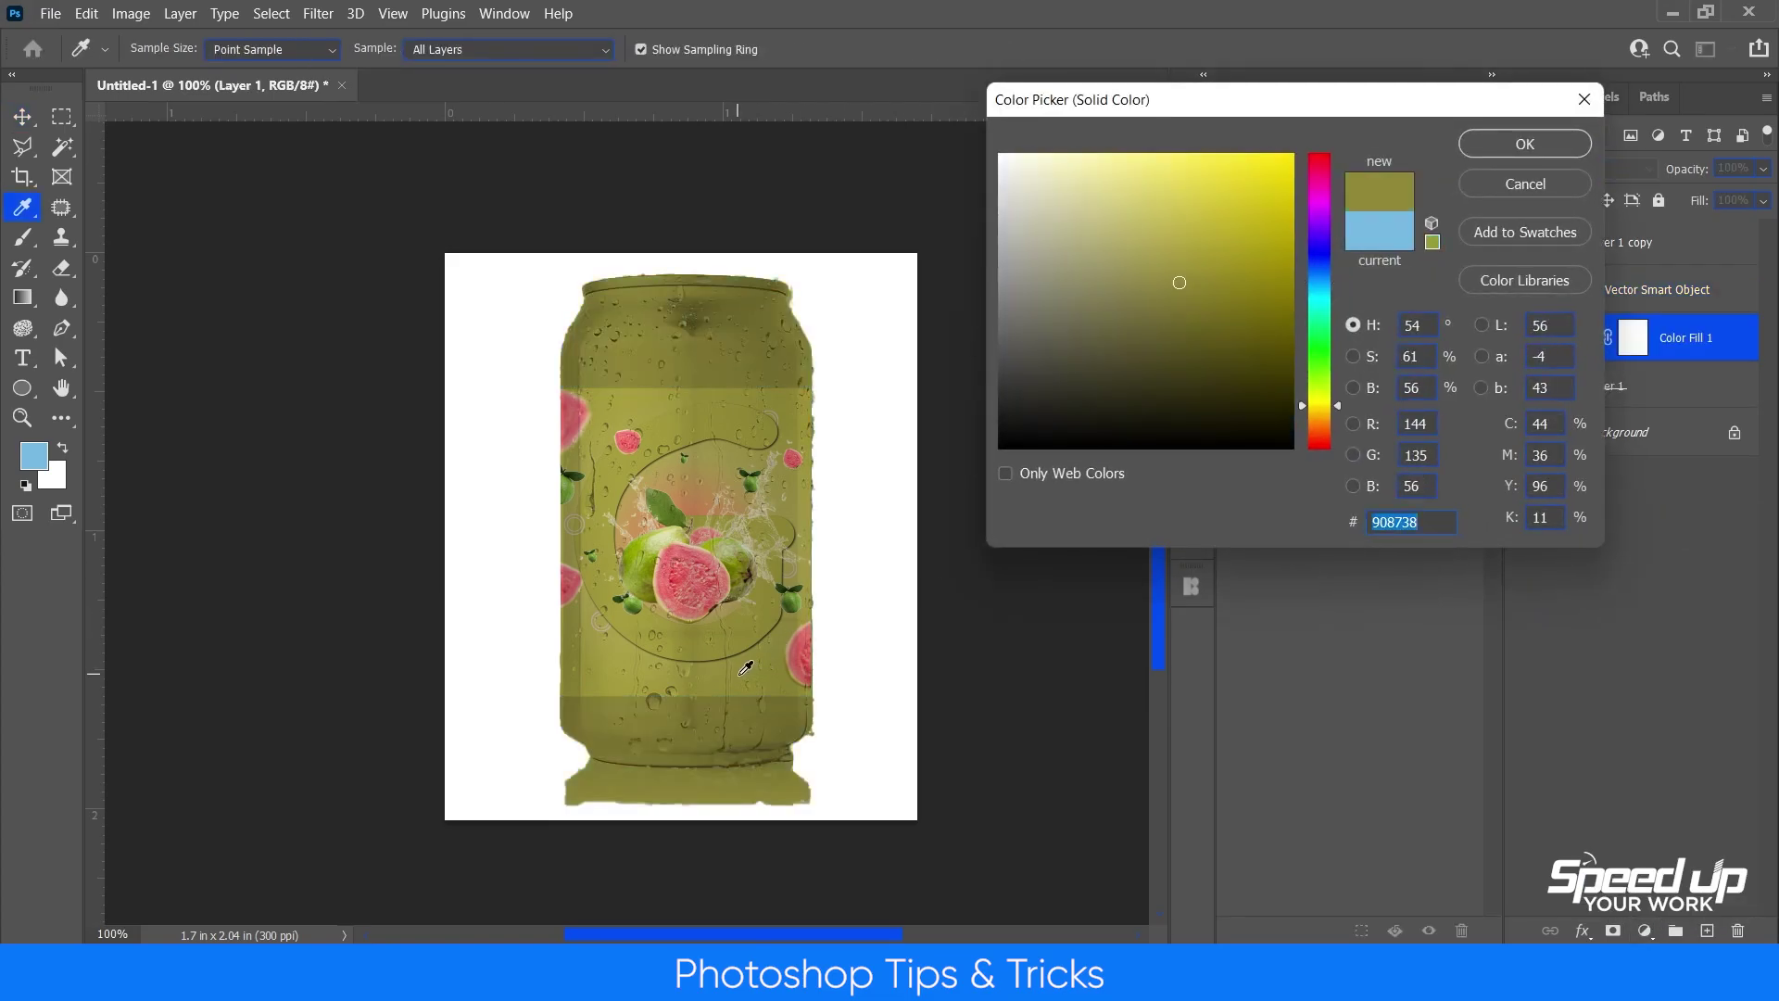
click(1525, 146)
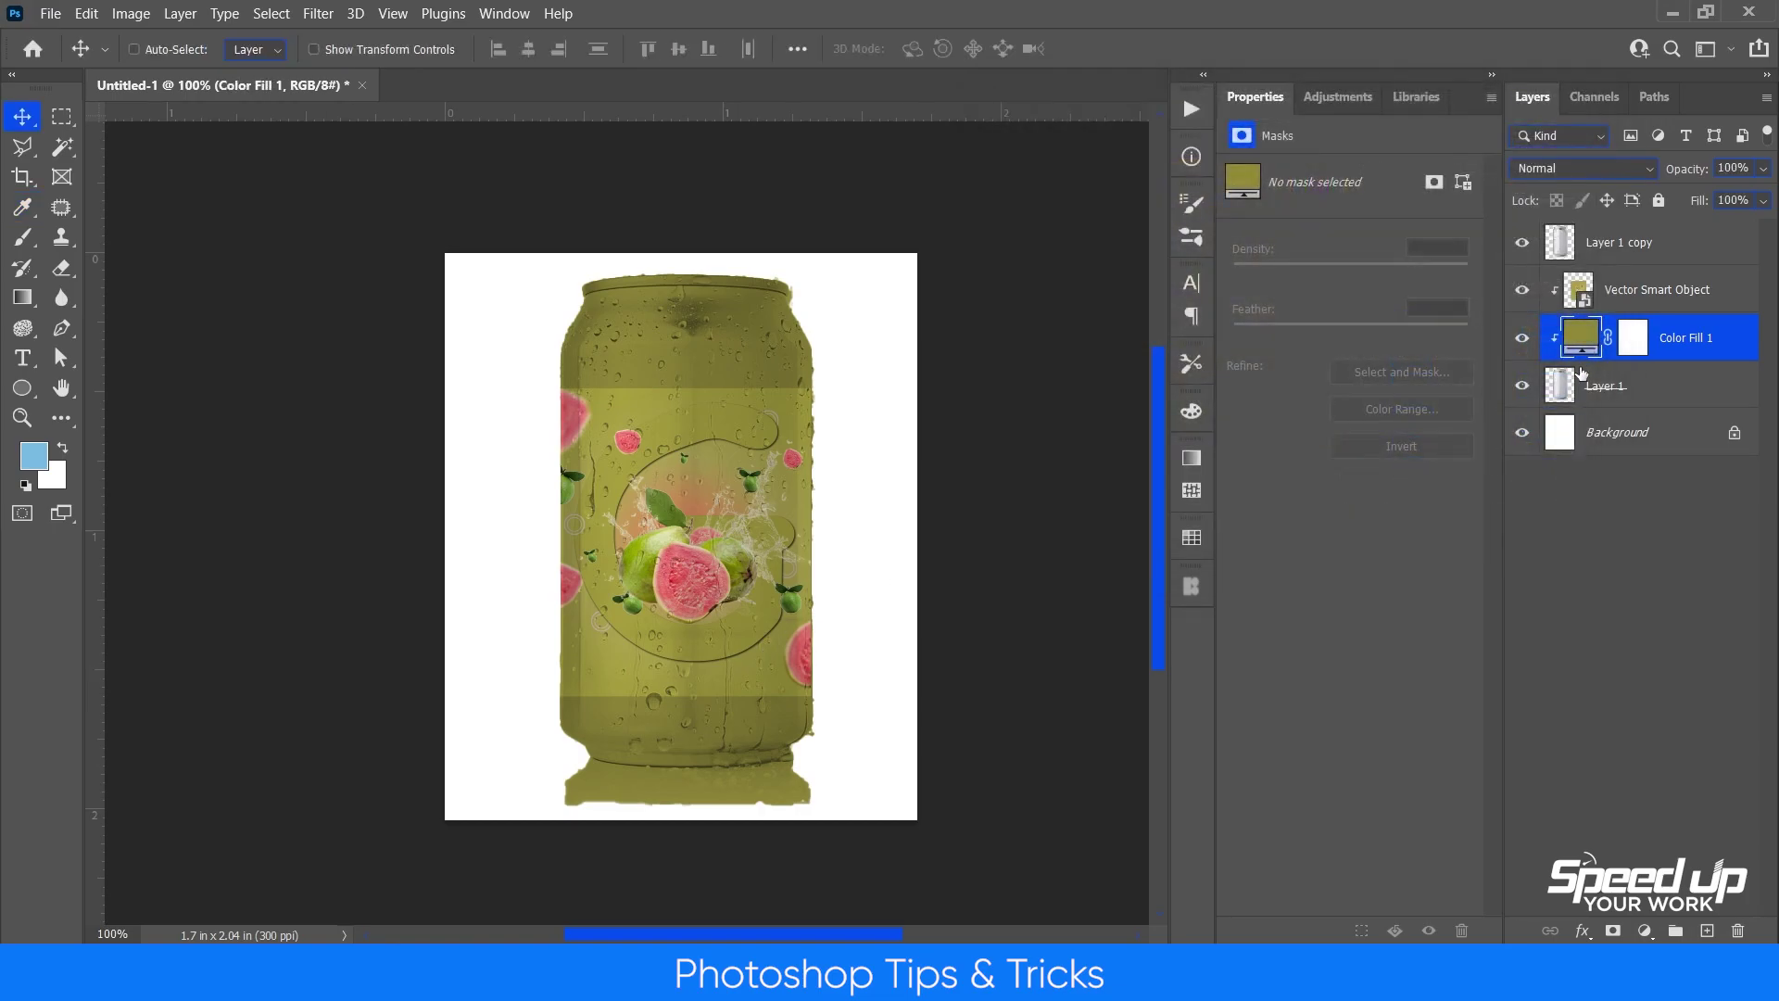
Mask the colour fill off the reflection beneath the can with a short black gradient on its layer mask.
click(1633, 337)
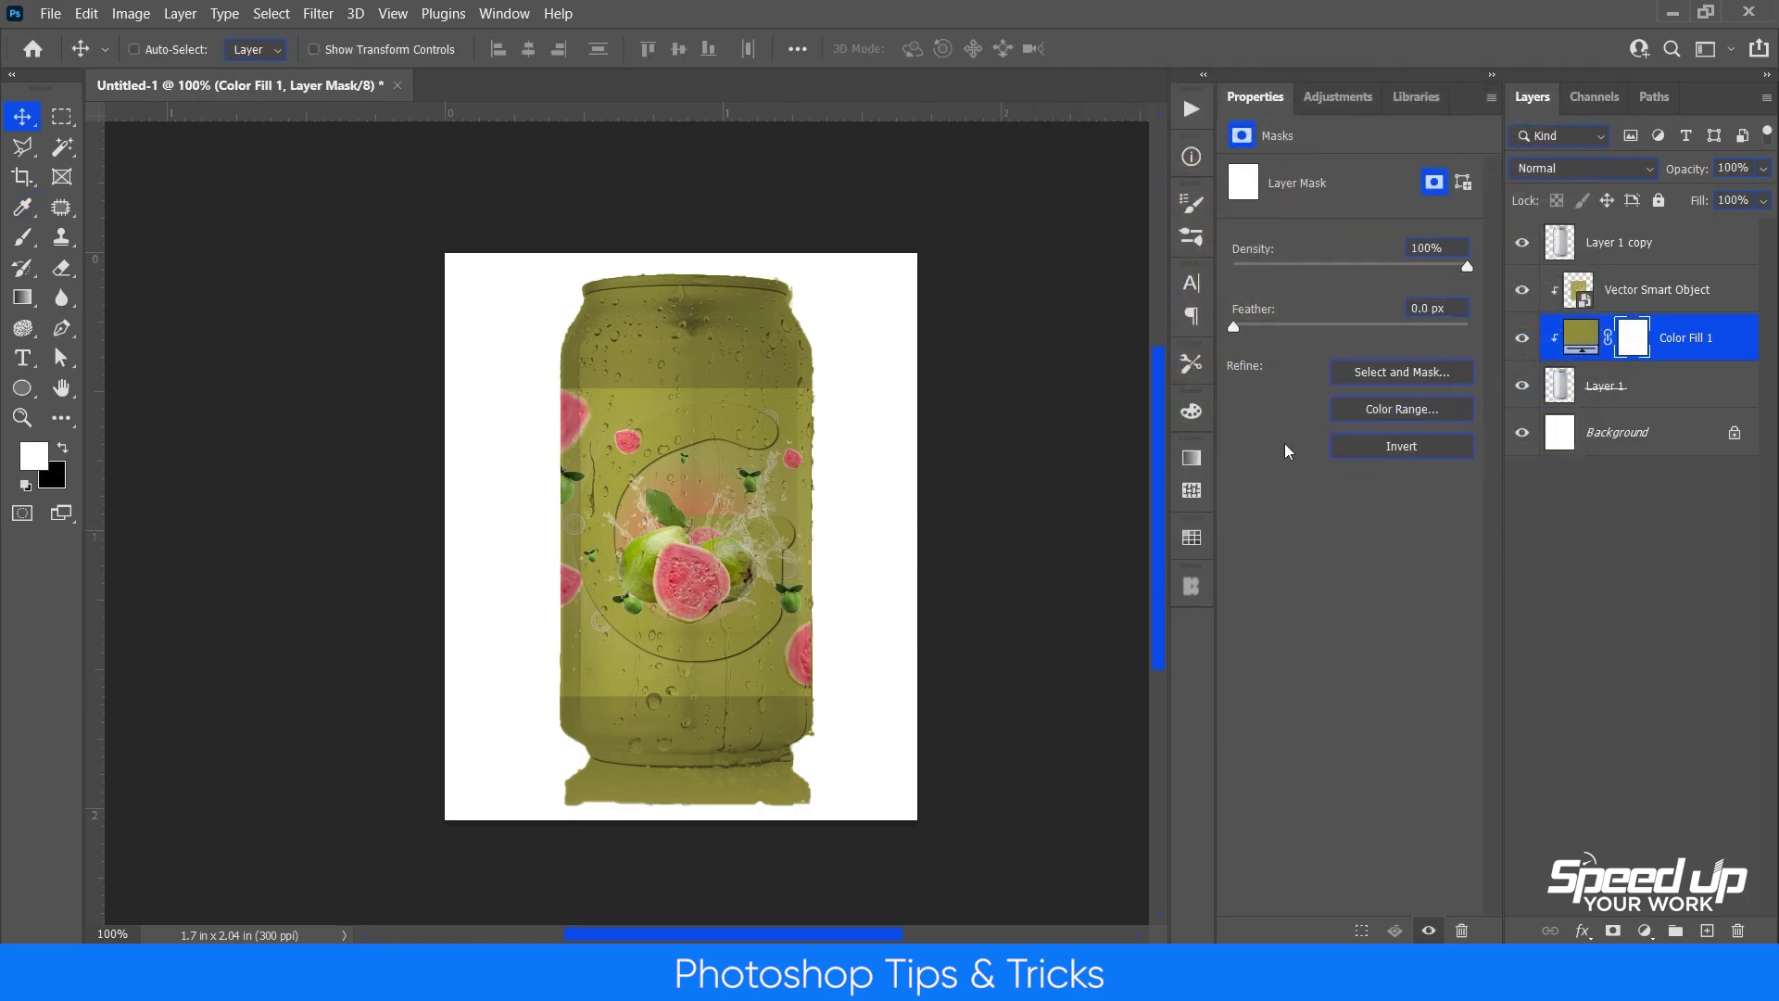
key(f)
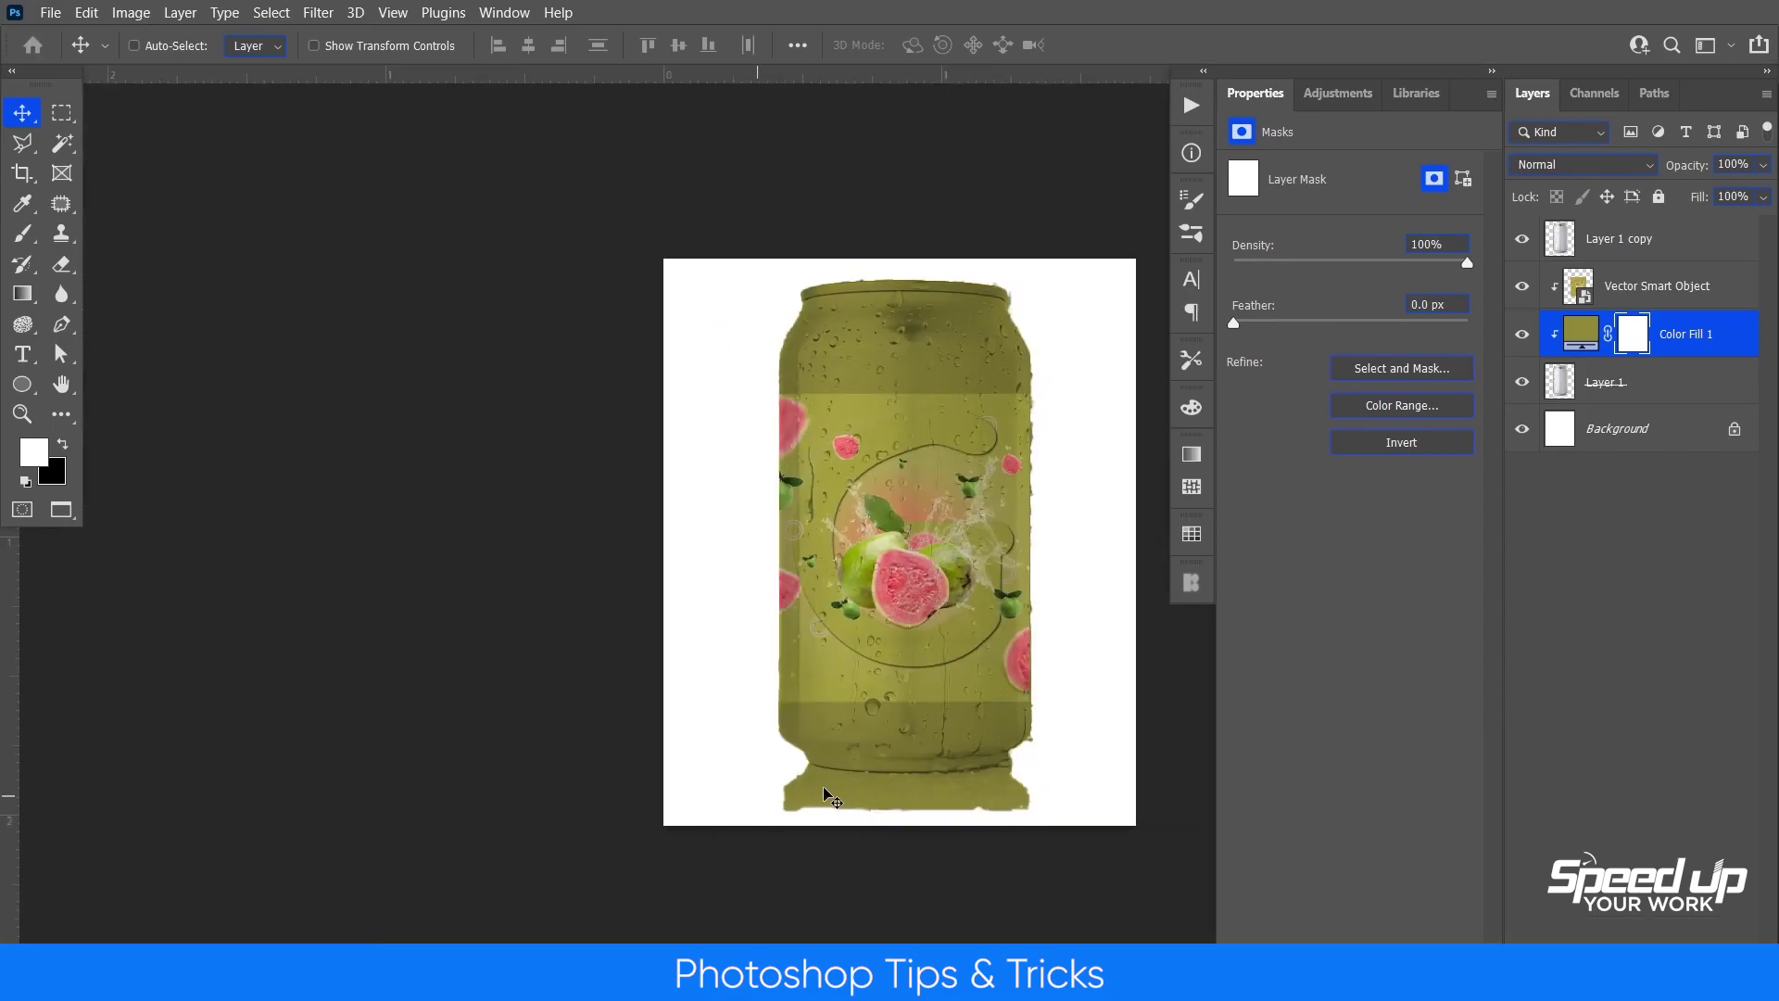
key(f)
key(f)
key(g)
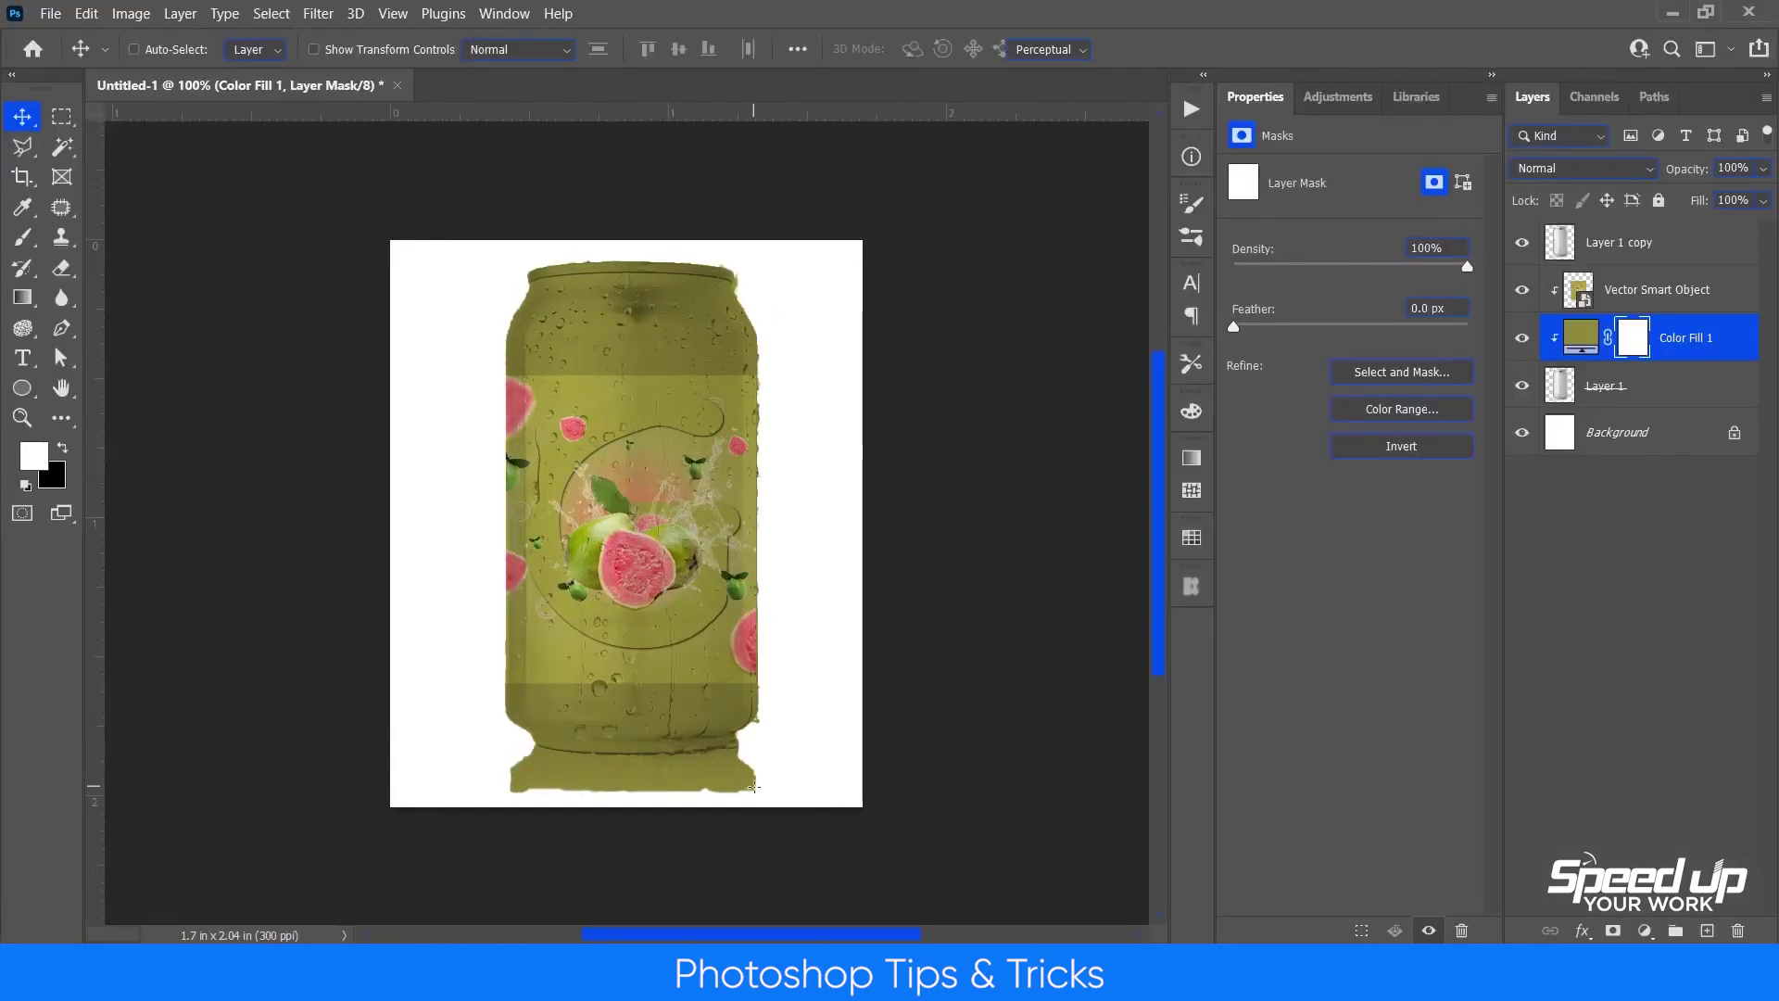
key(x)
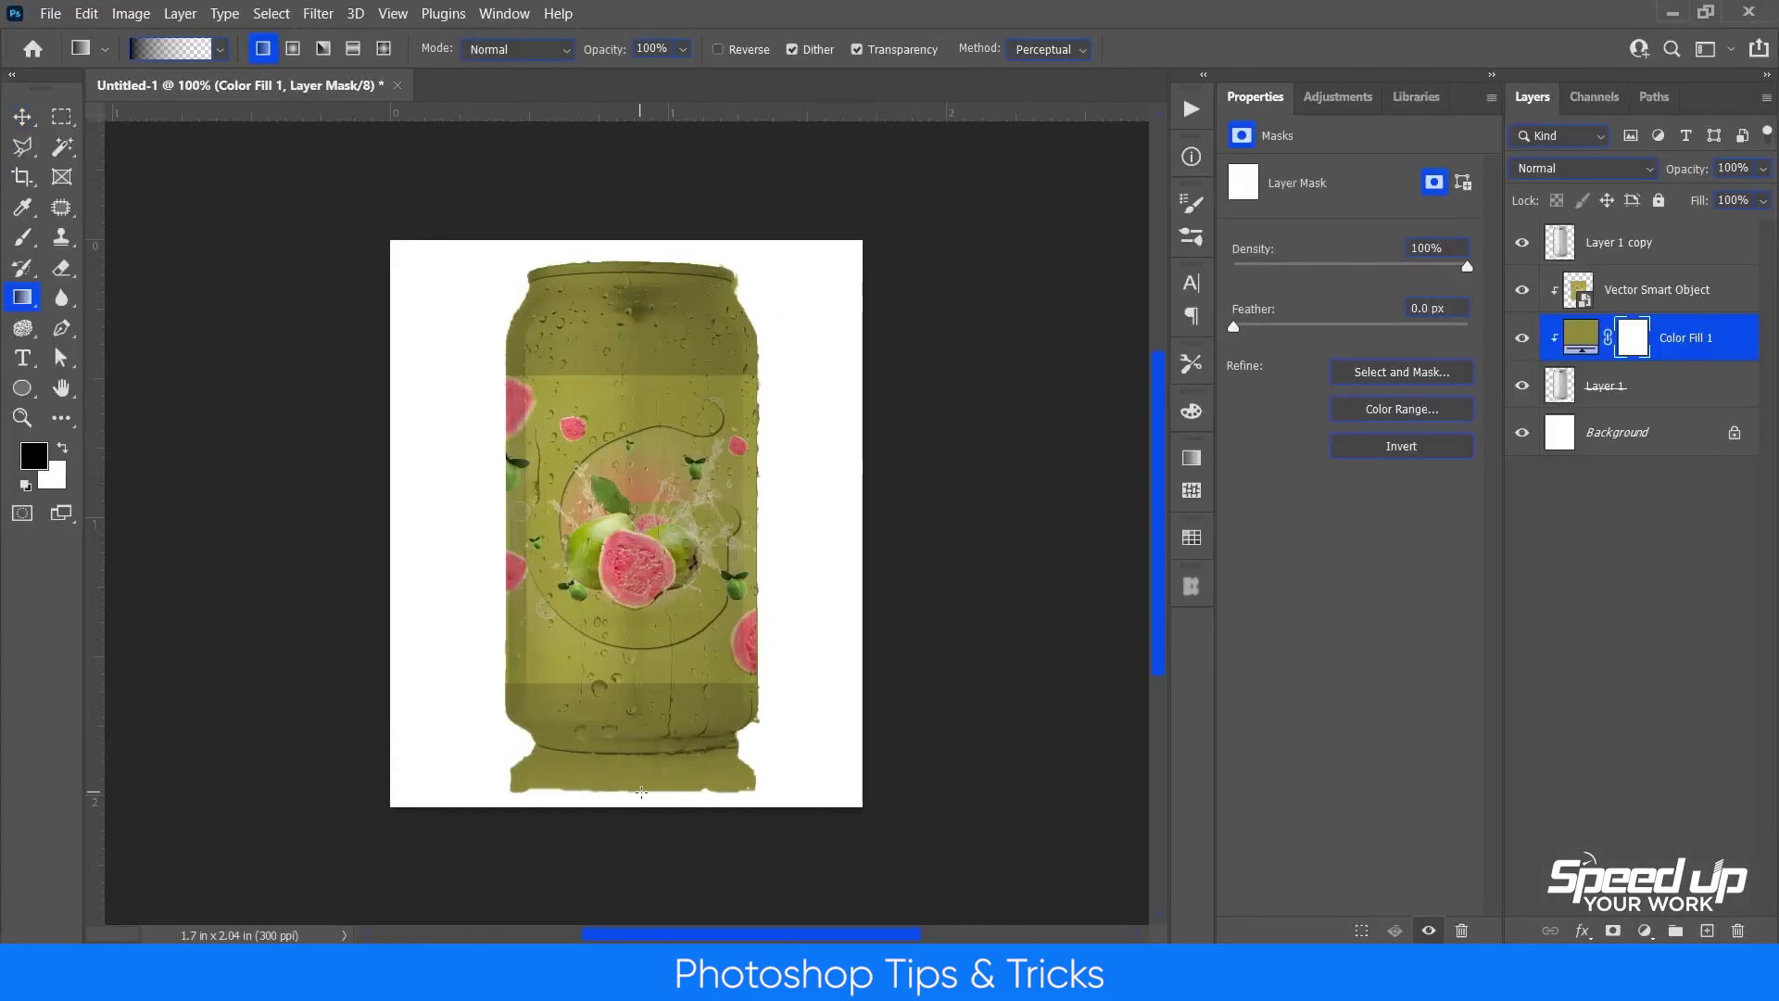
drag(638, 776, 646, 746)
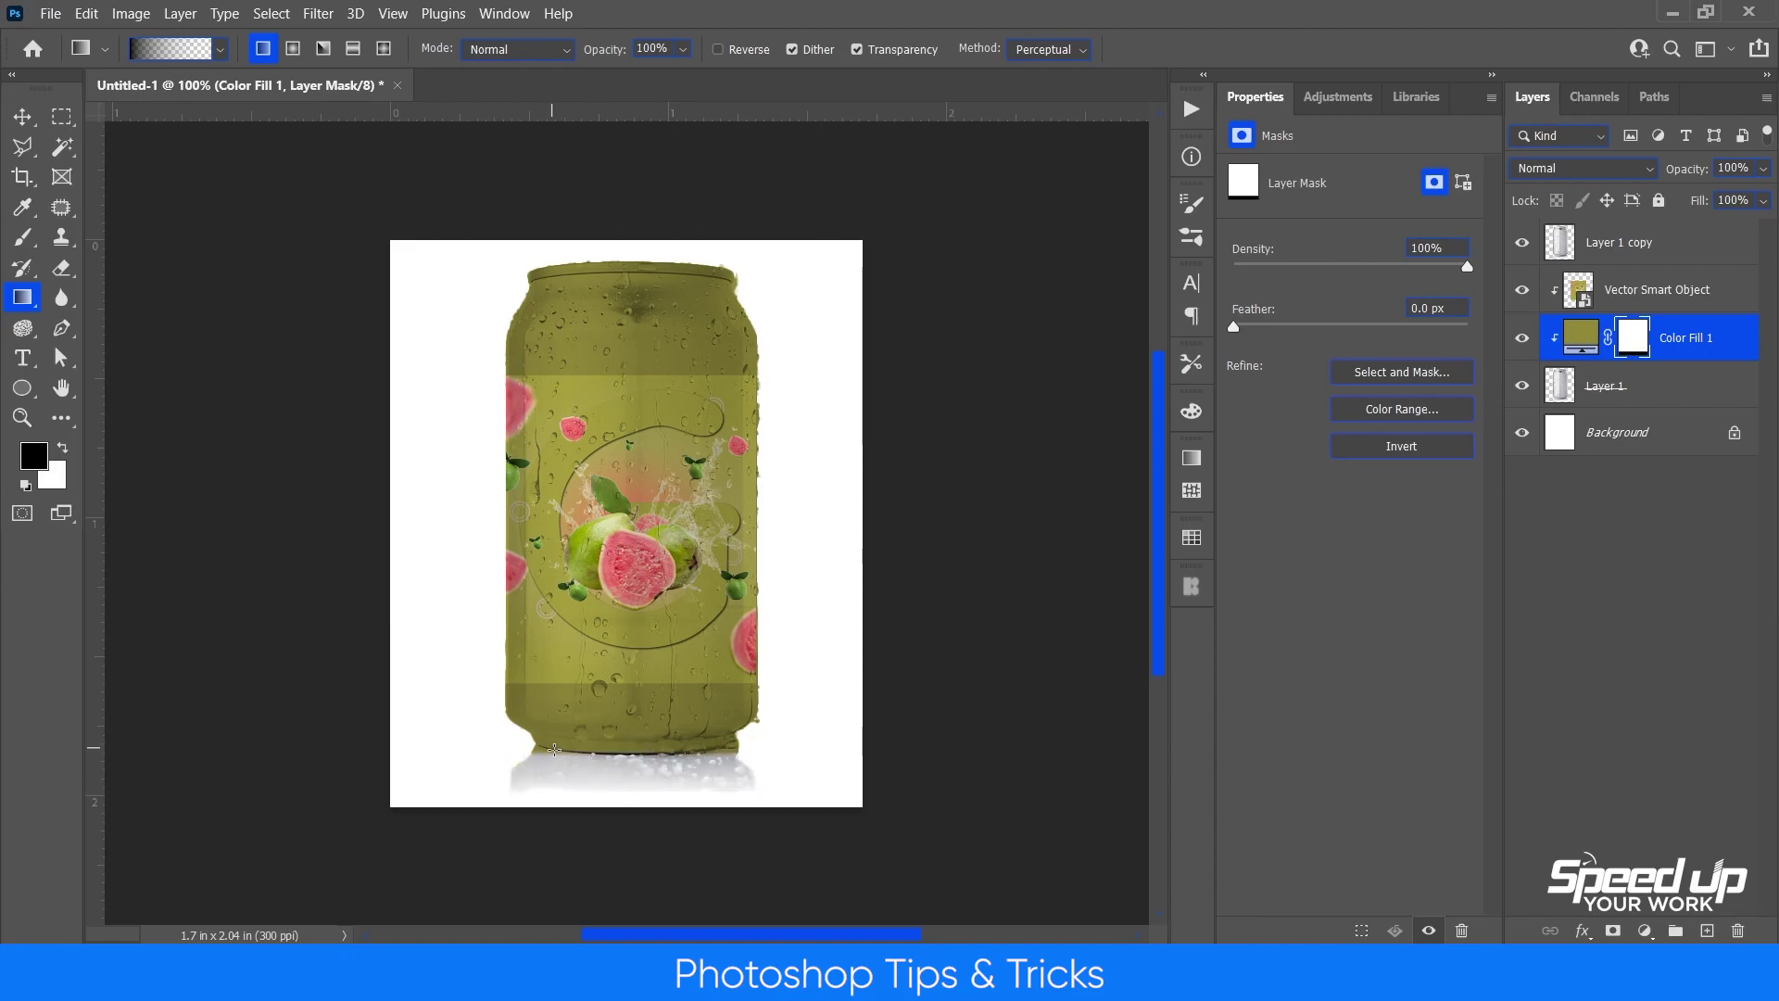
Brush black on the colour fill's mask along the can's bottom edge to clear the leftover colour.
key(b)
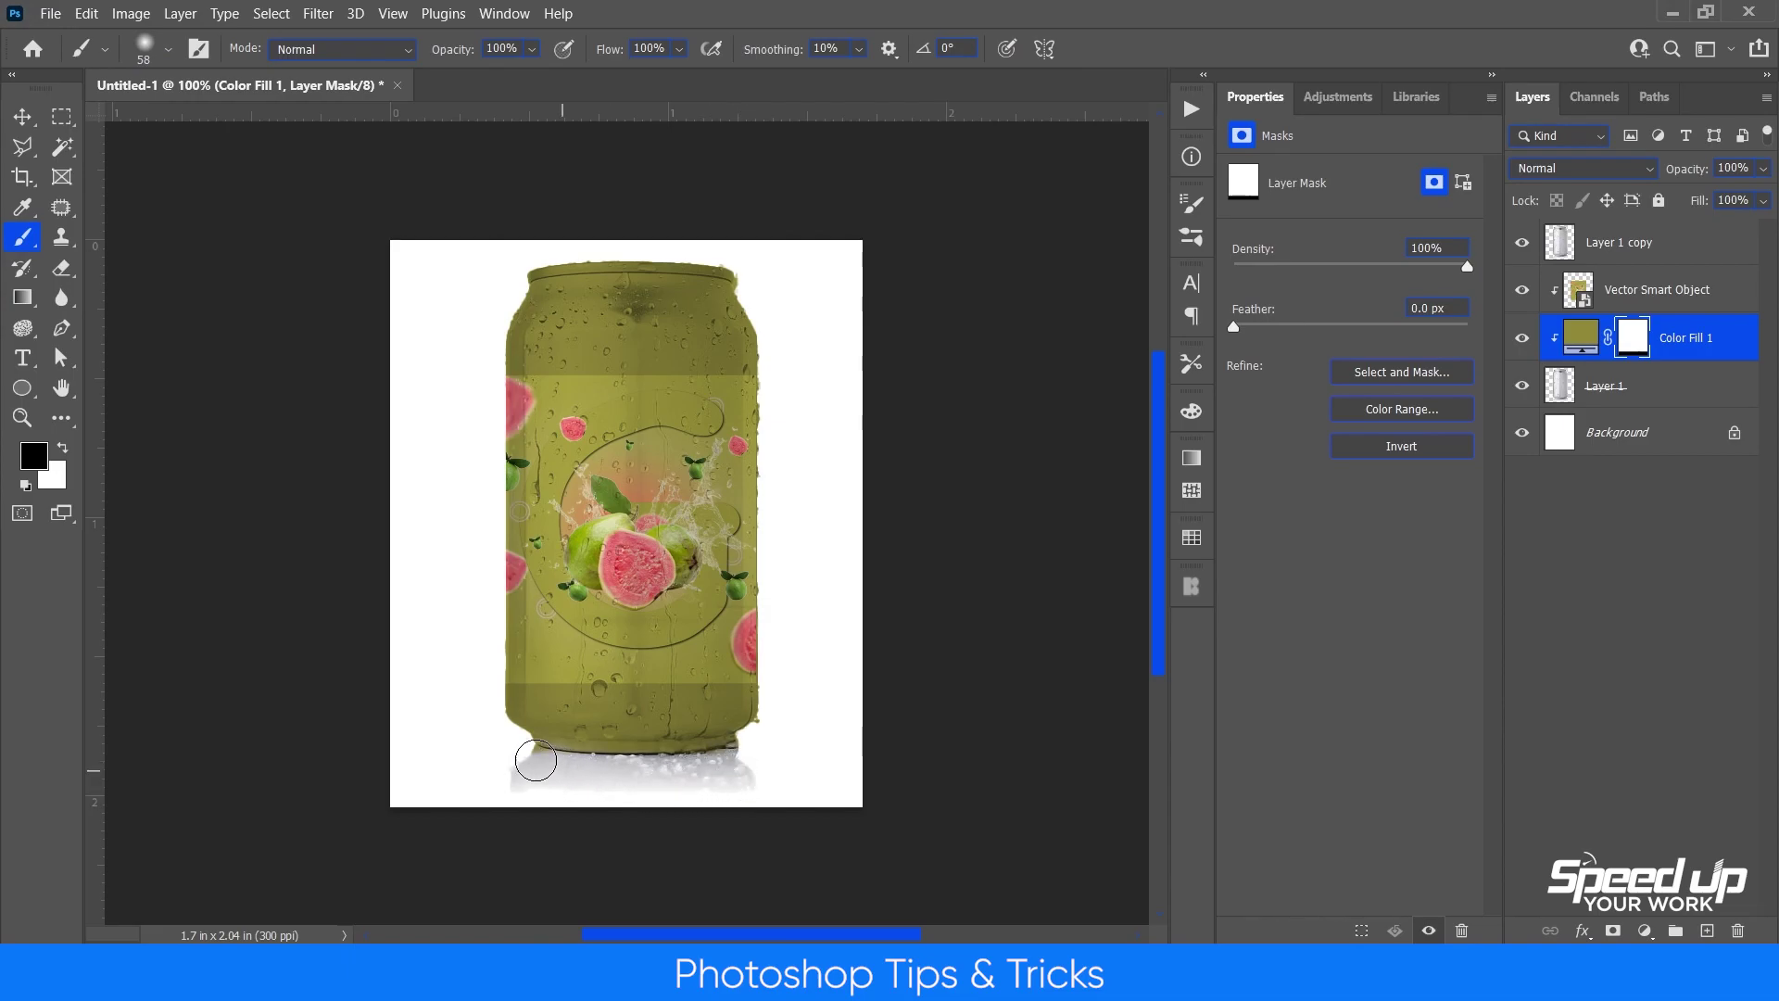
mouse_move(532, 766)
mouse_down()
mouse_move(703, 762)
mouse_move(758, 742)
mouse_move(760, 769)
mouse_up()
key(v)
drag(803, 559, 881, 587)
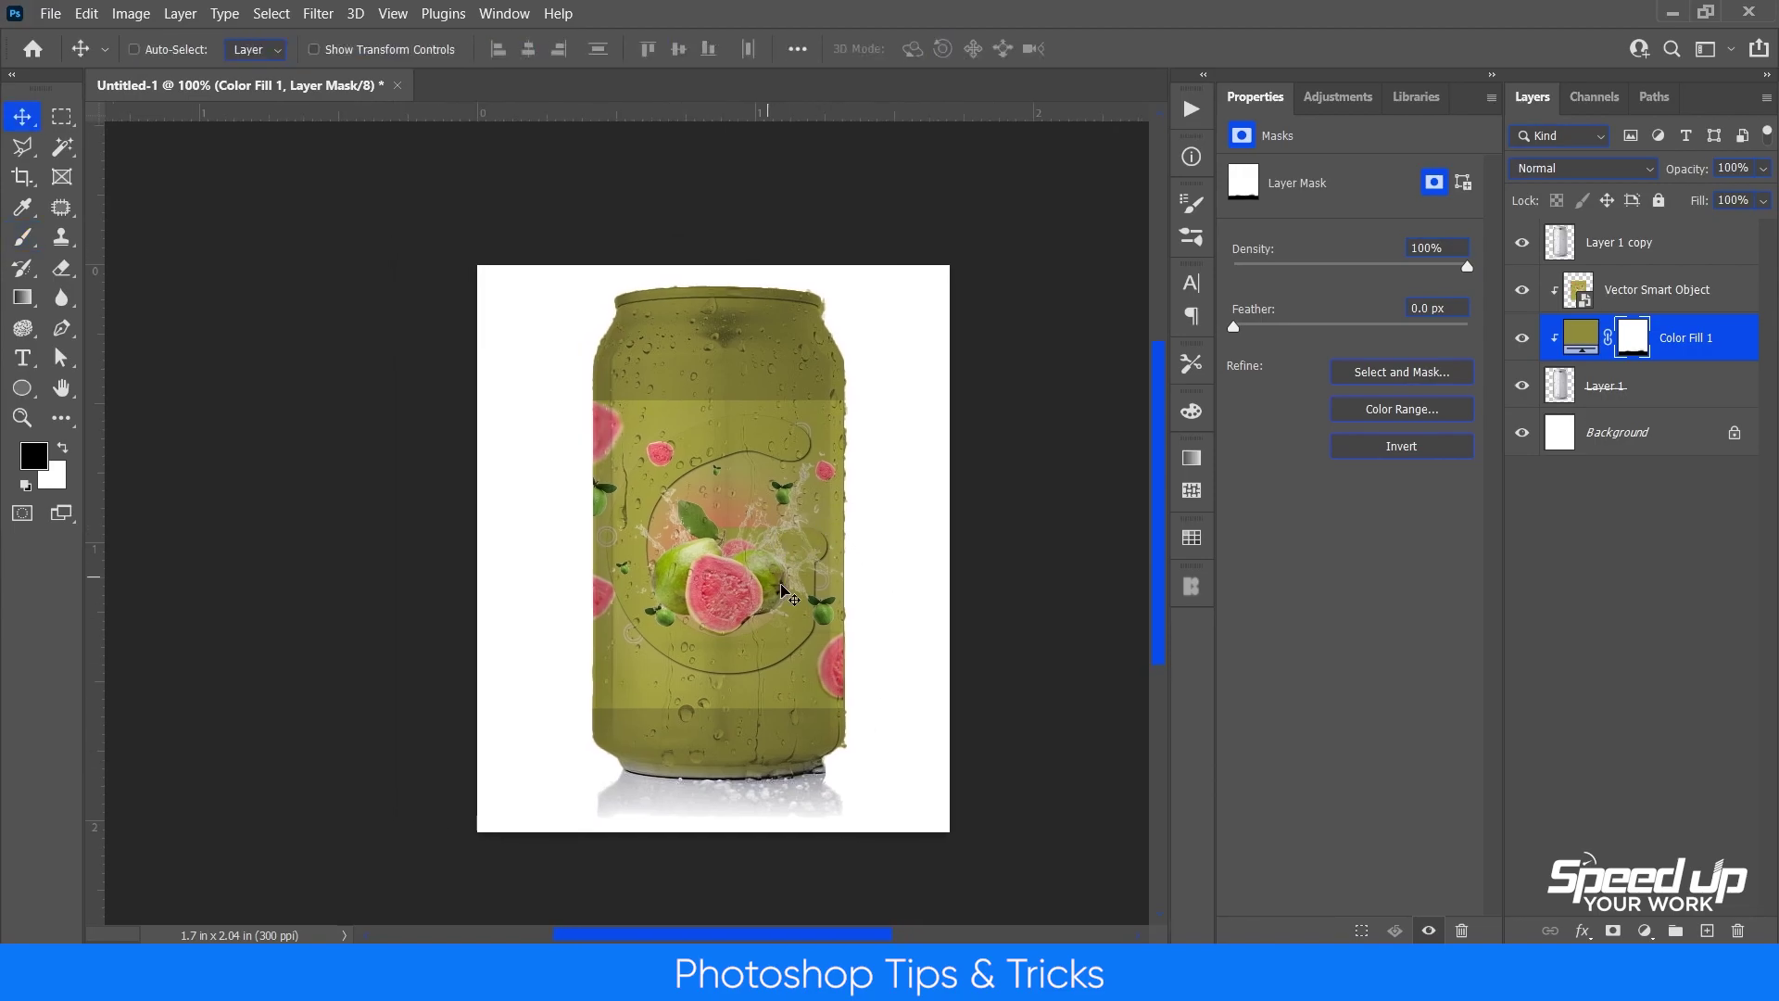
click(1588, 334)
click(1581, 291)
double_click(1584, 335)
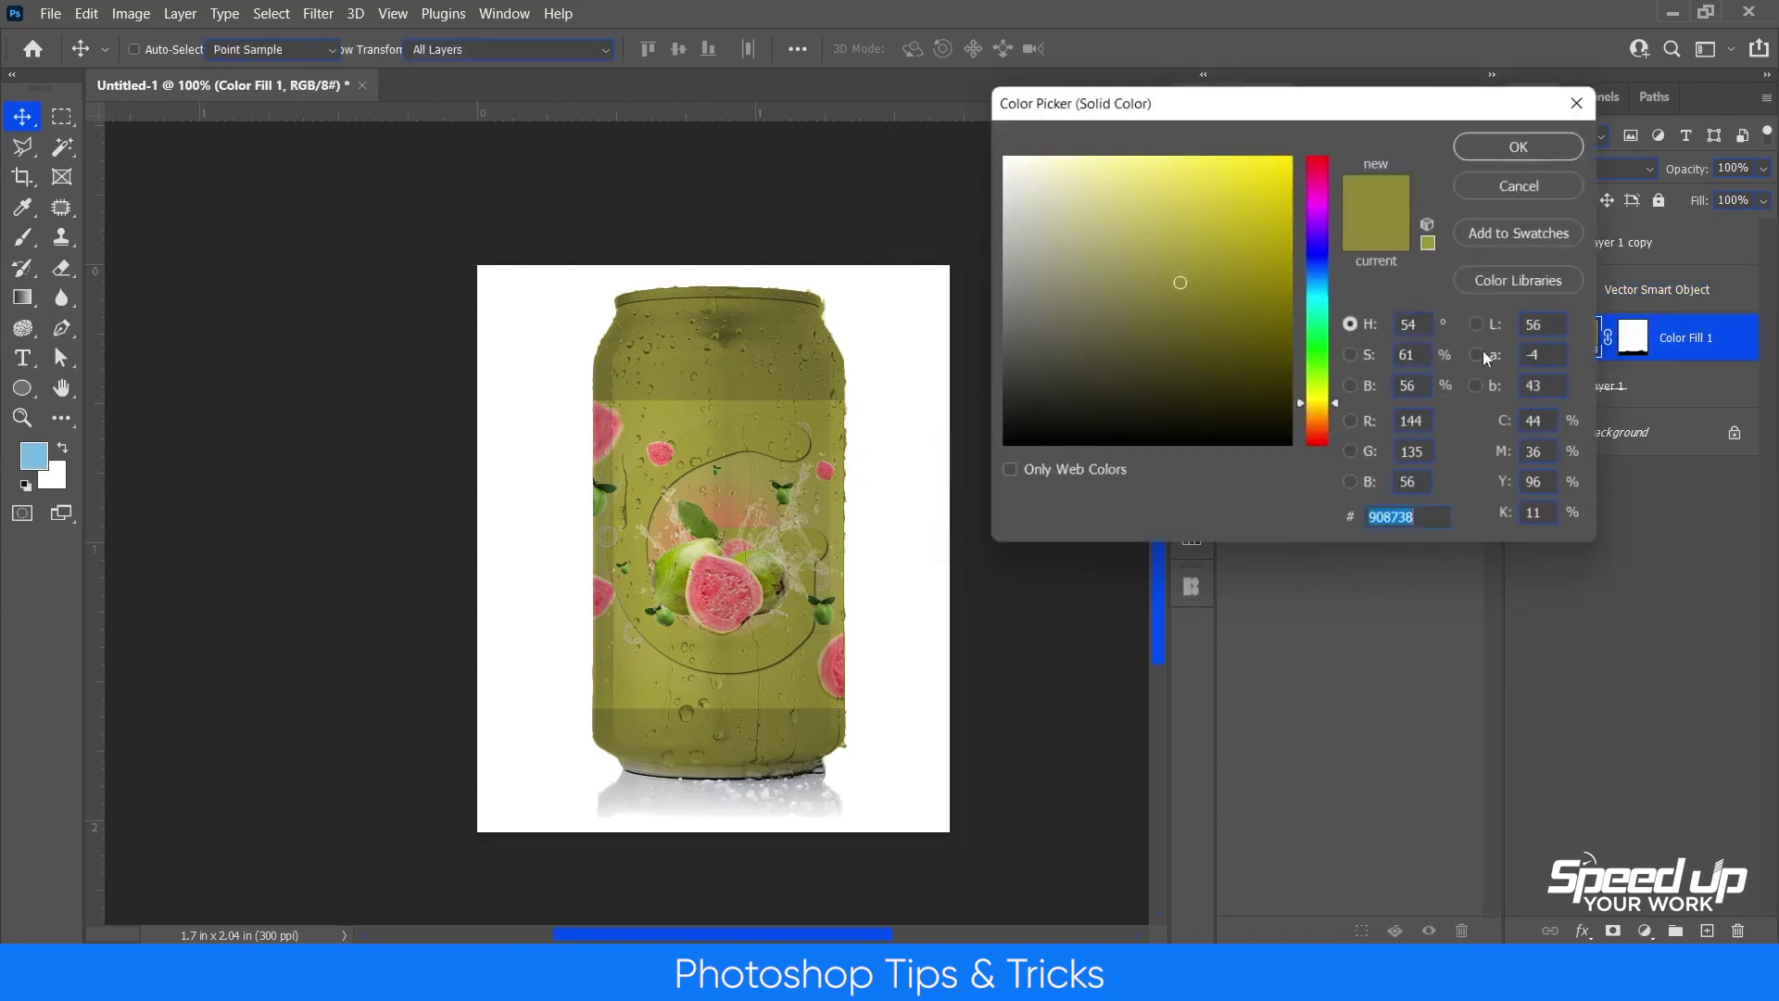
click(721, 404)
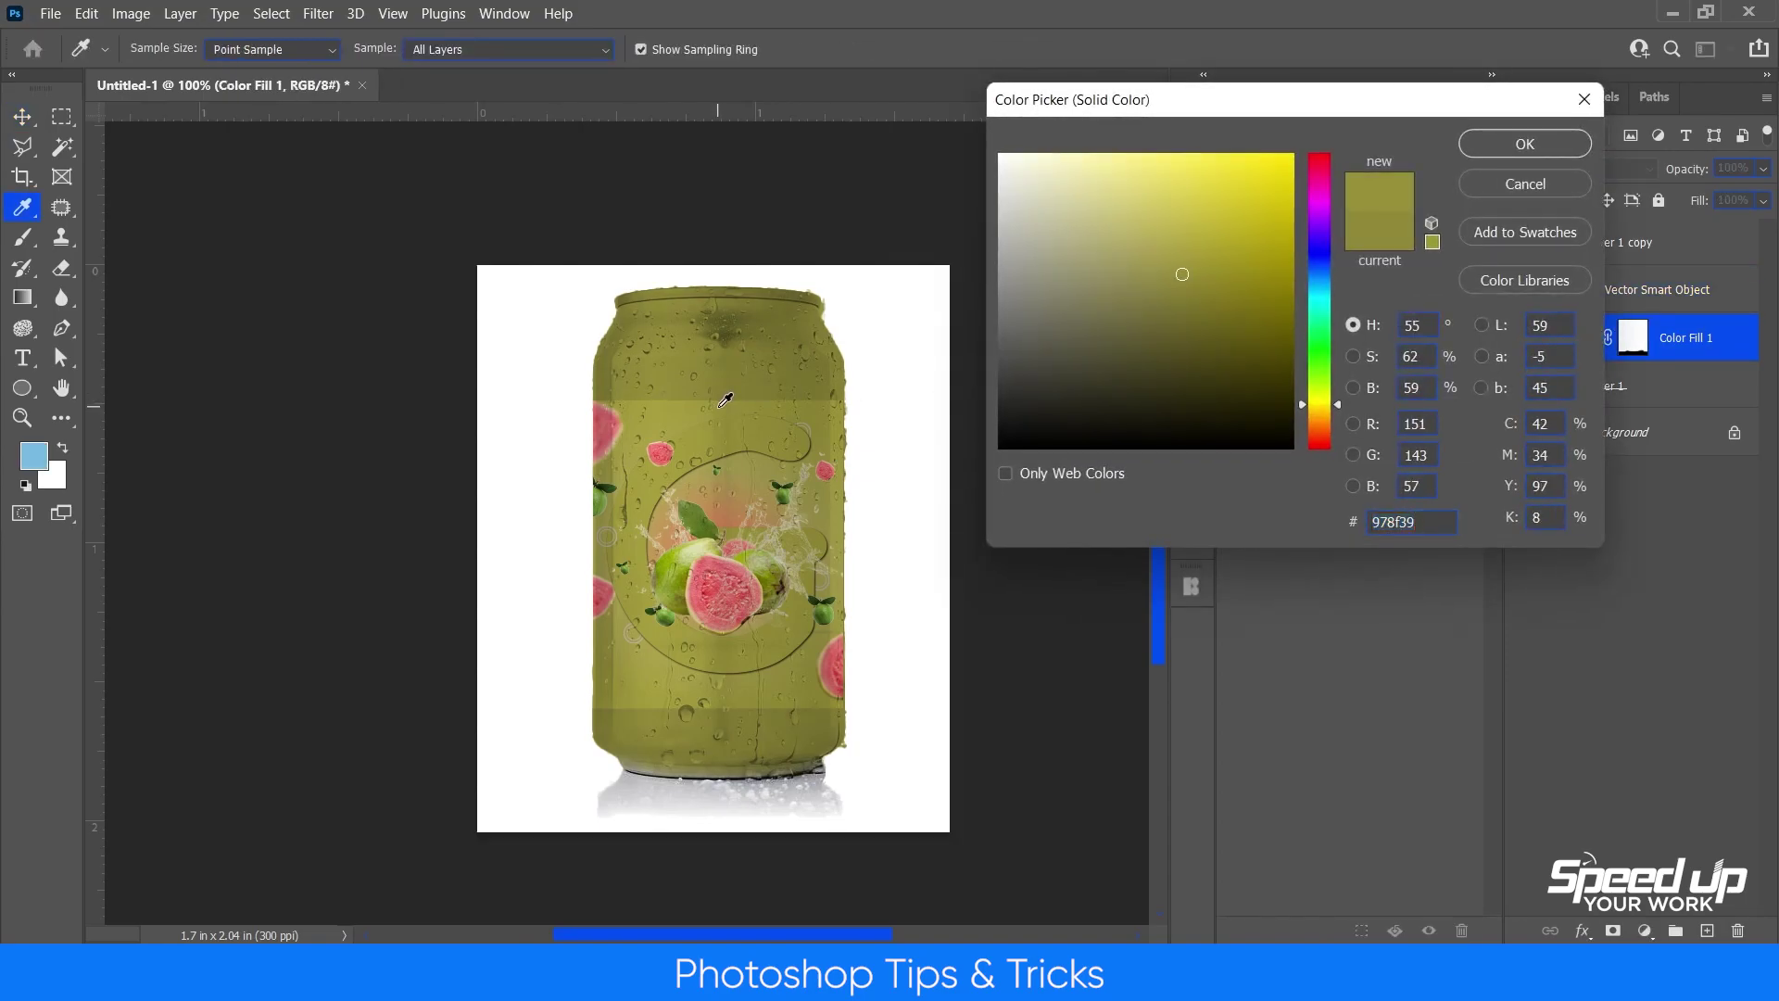
click(686, 405)
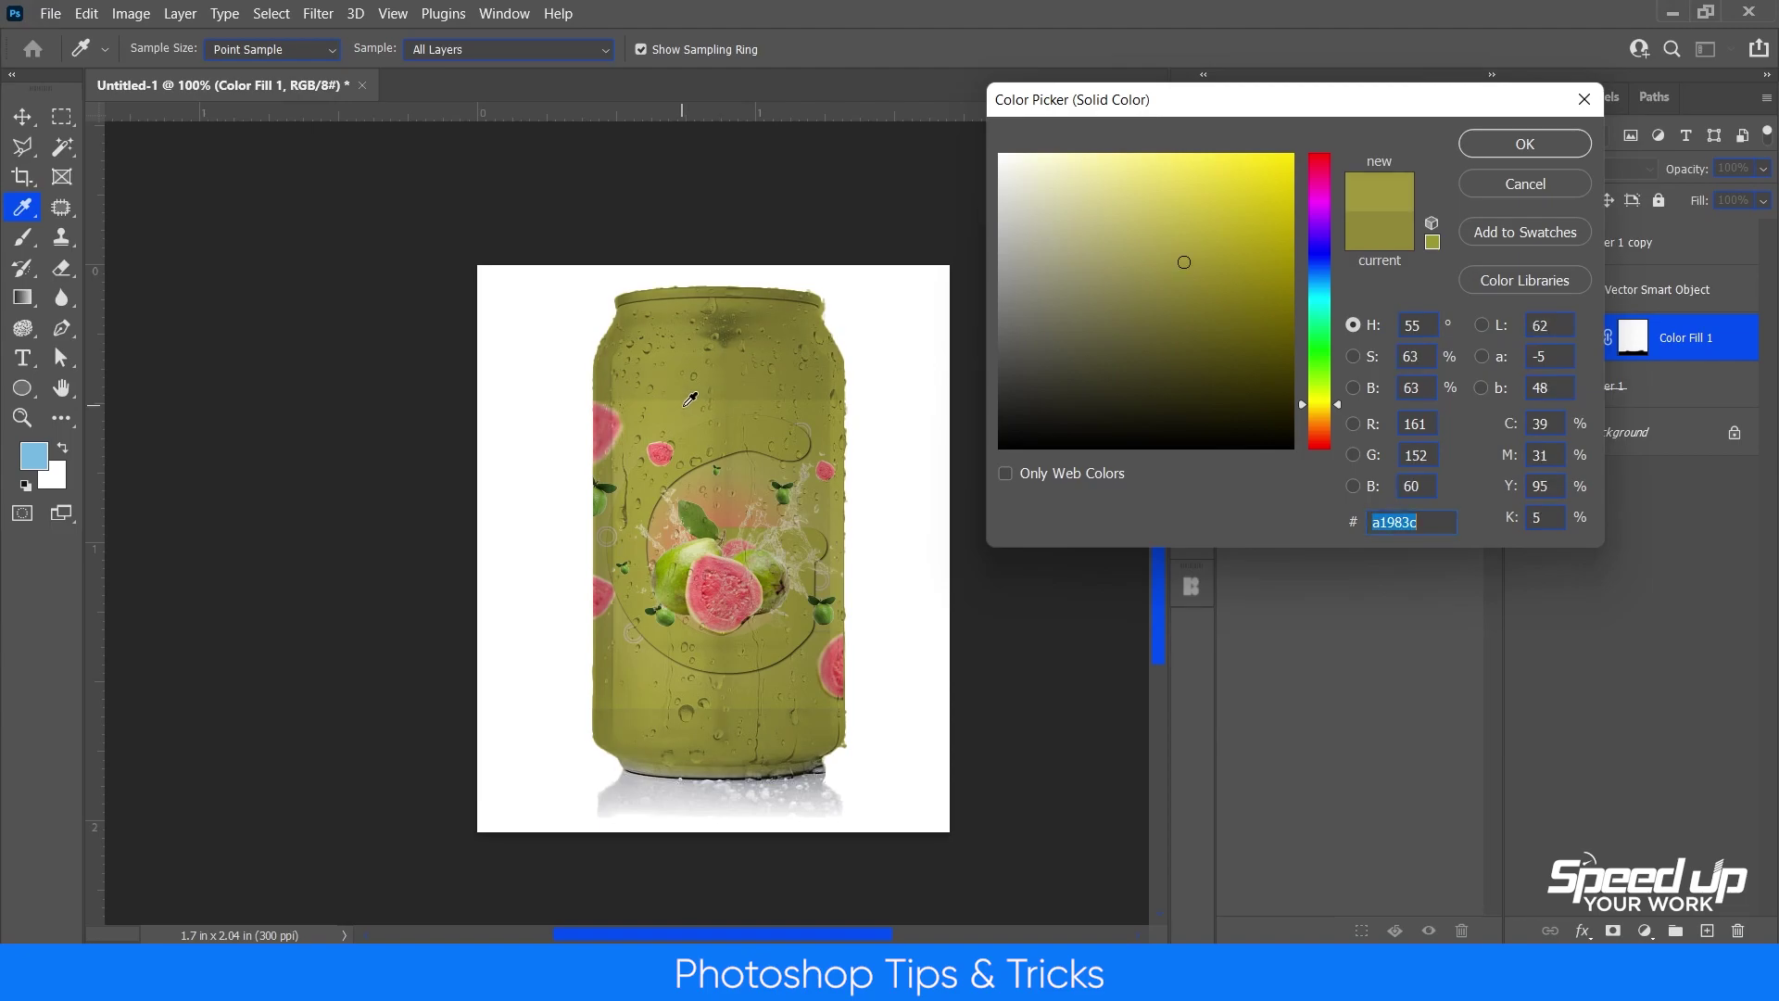
click(673, 405)
click(640, 703)
click(646, 696)
click(744, 697)
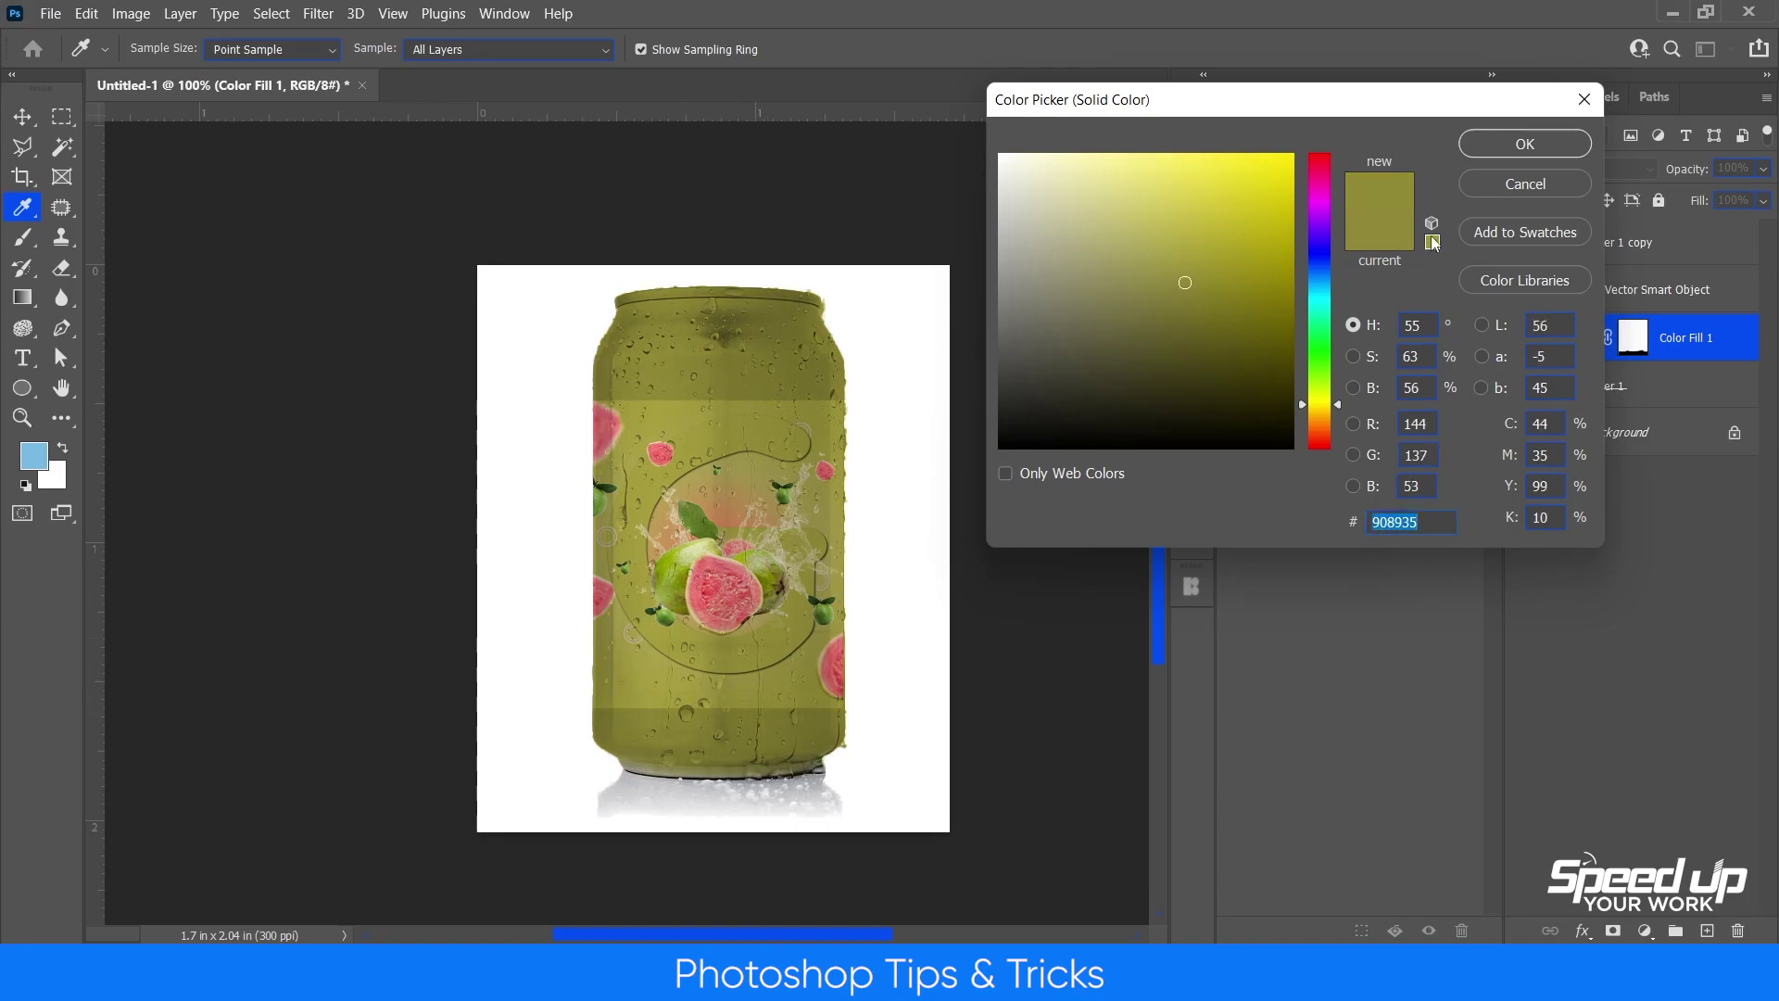
click(1516, 186)
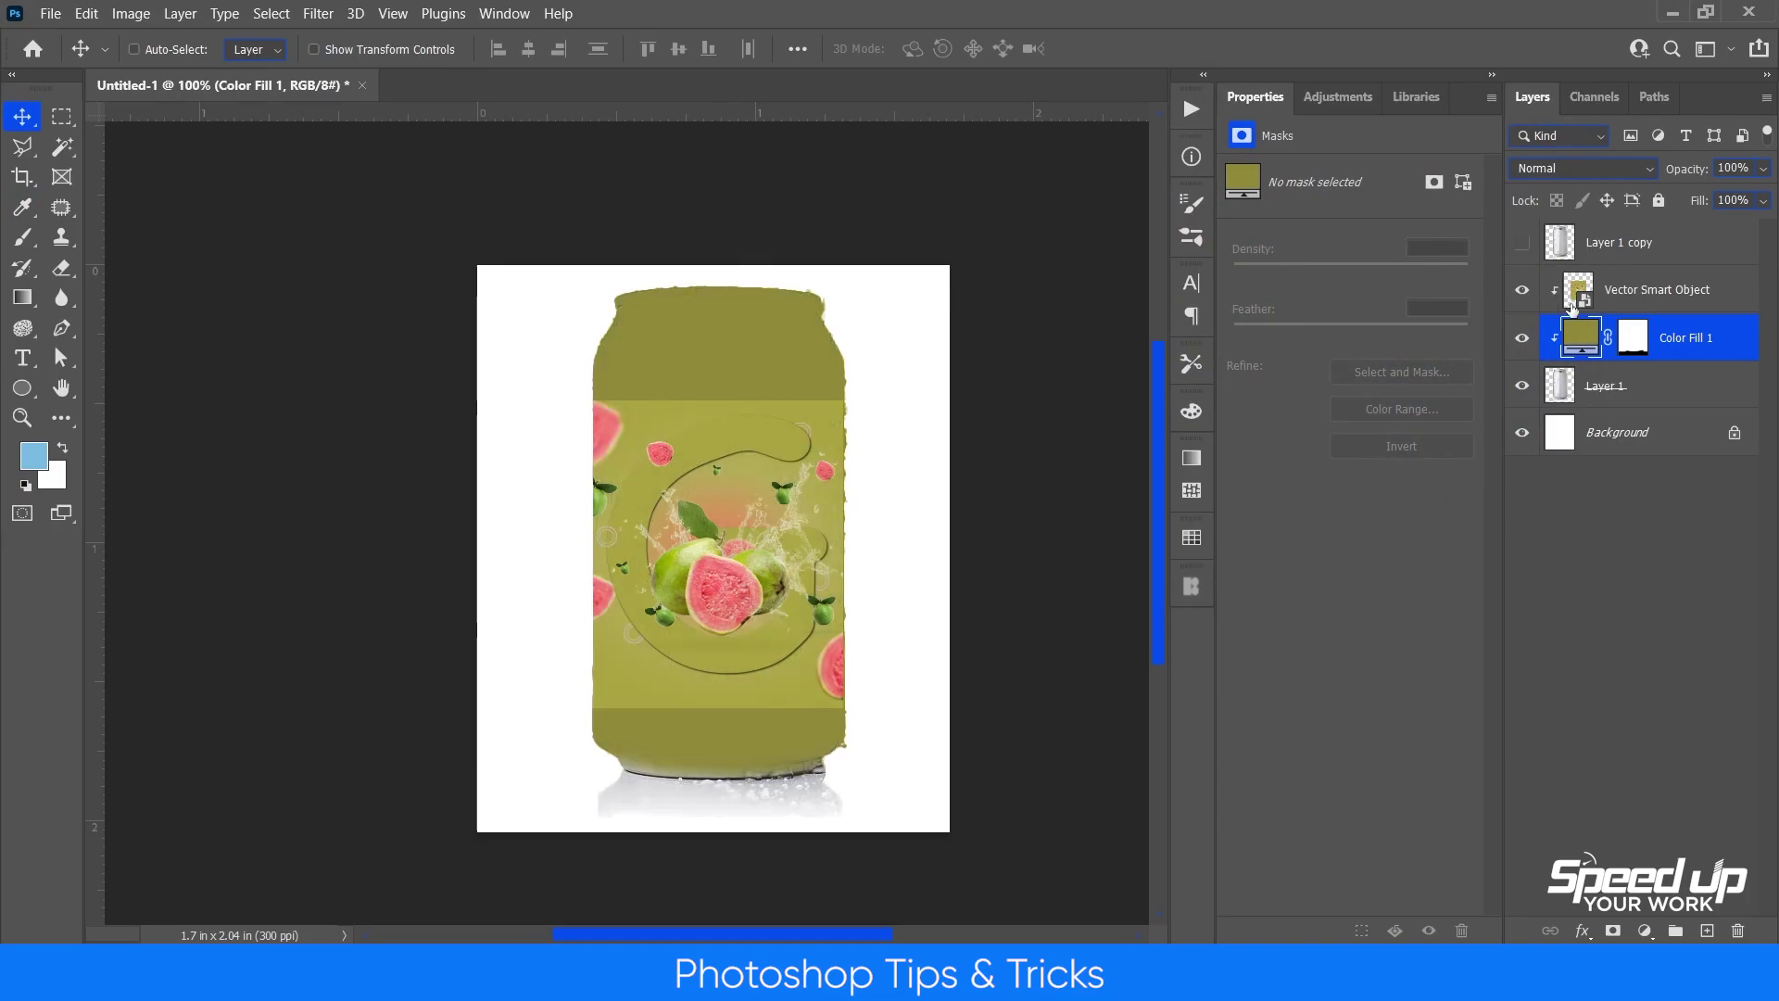
With the top can copy hidden, recolour the fill layer to #aaa13e sampled from the artwork's background.
double_click(1581, 342)
click(669, 404)
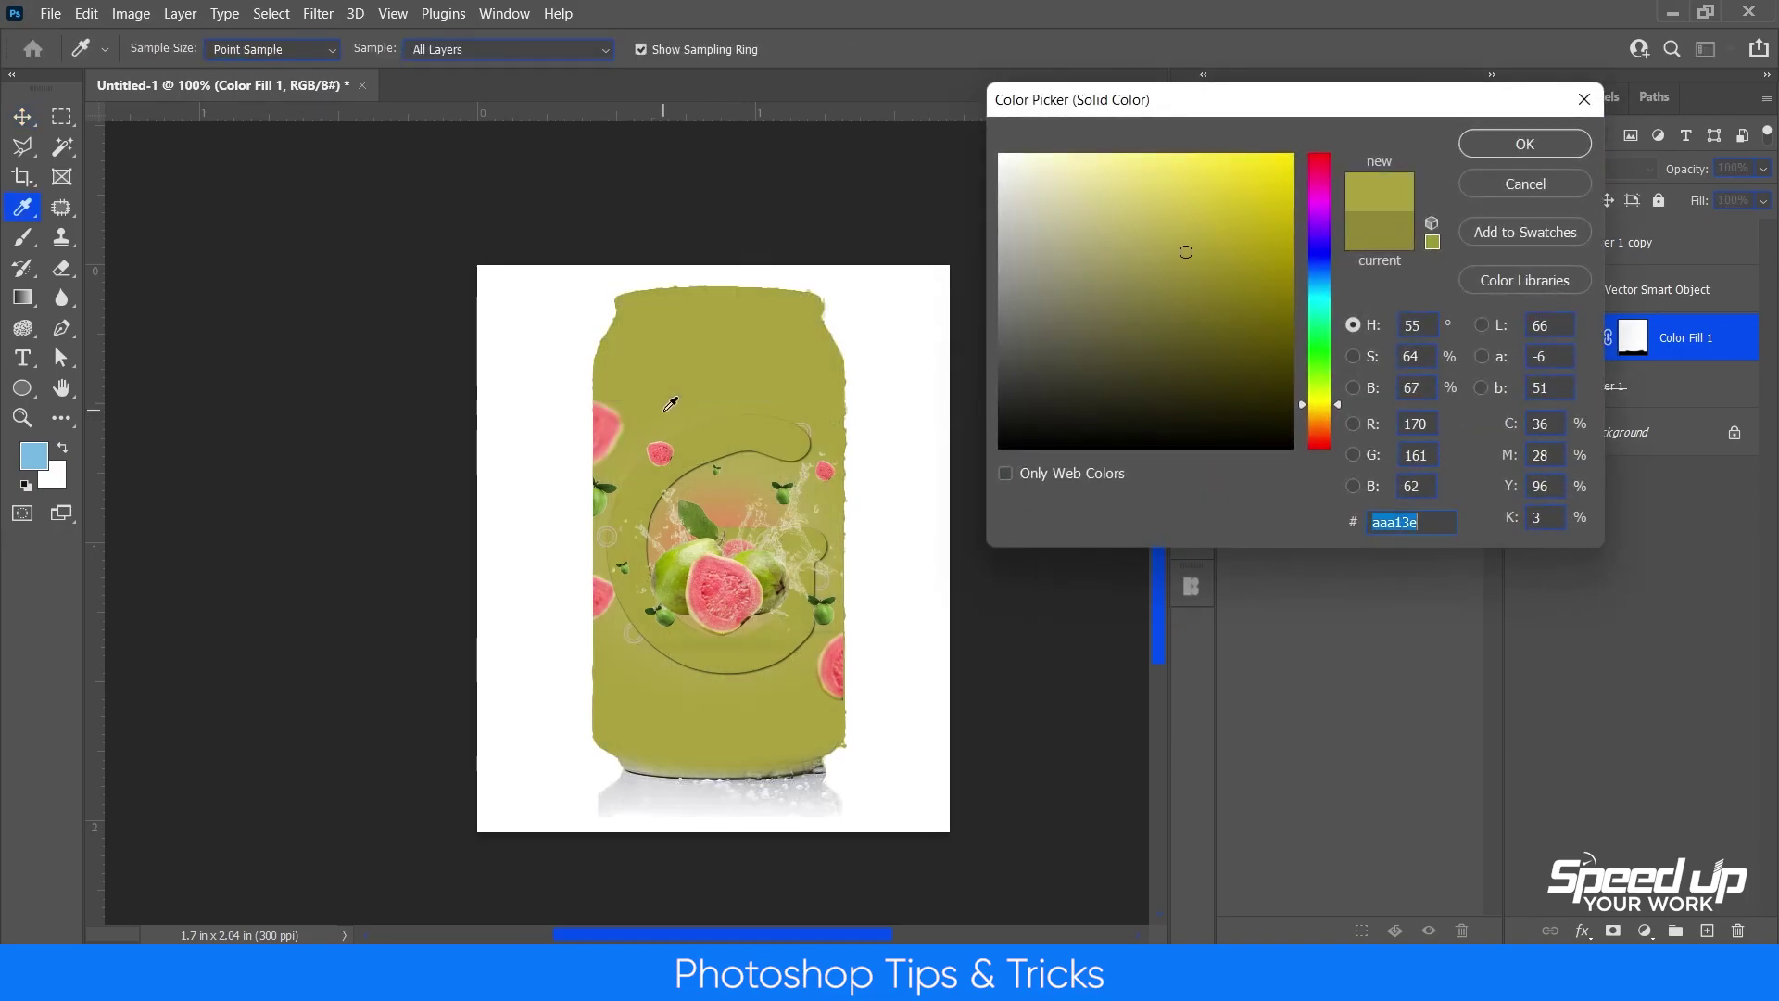
click(1532, 149)
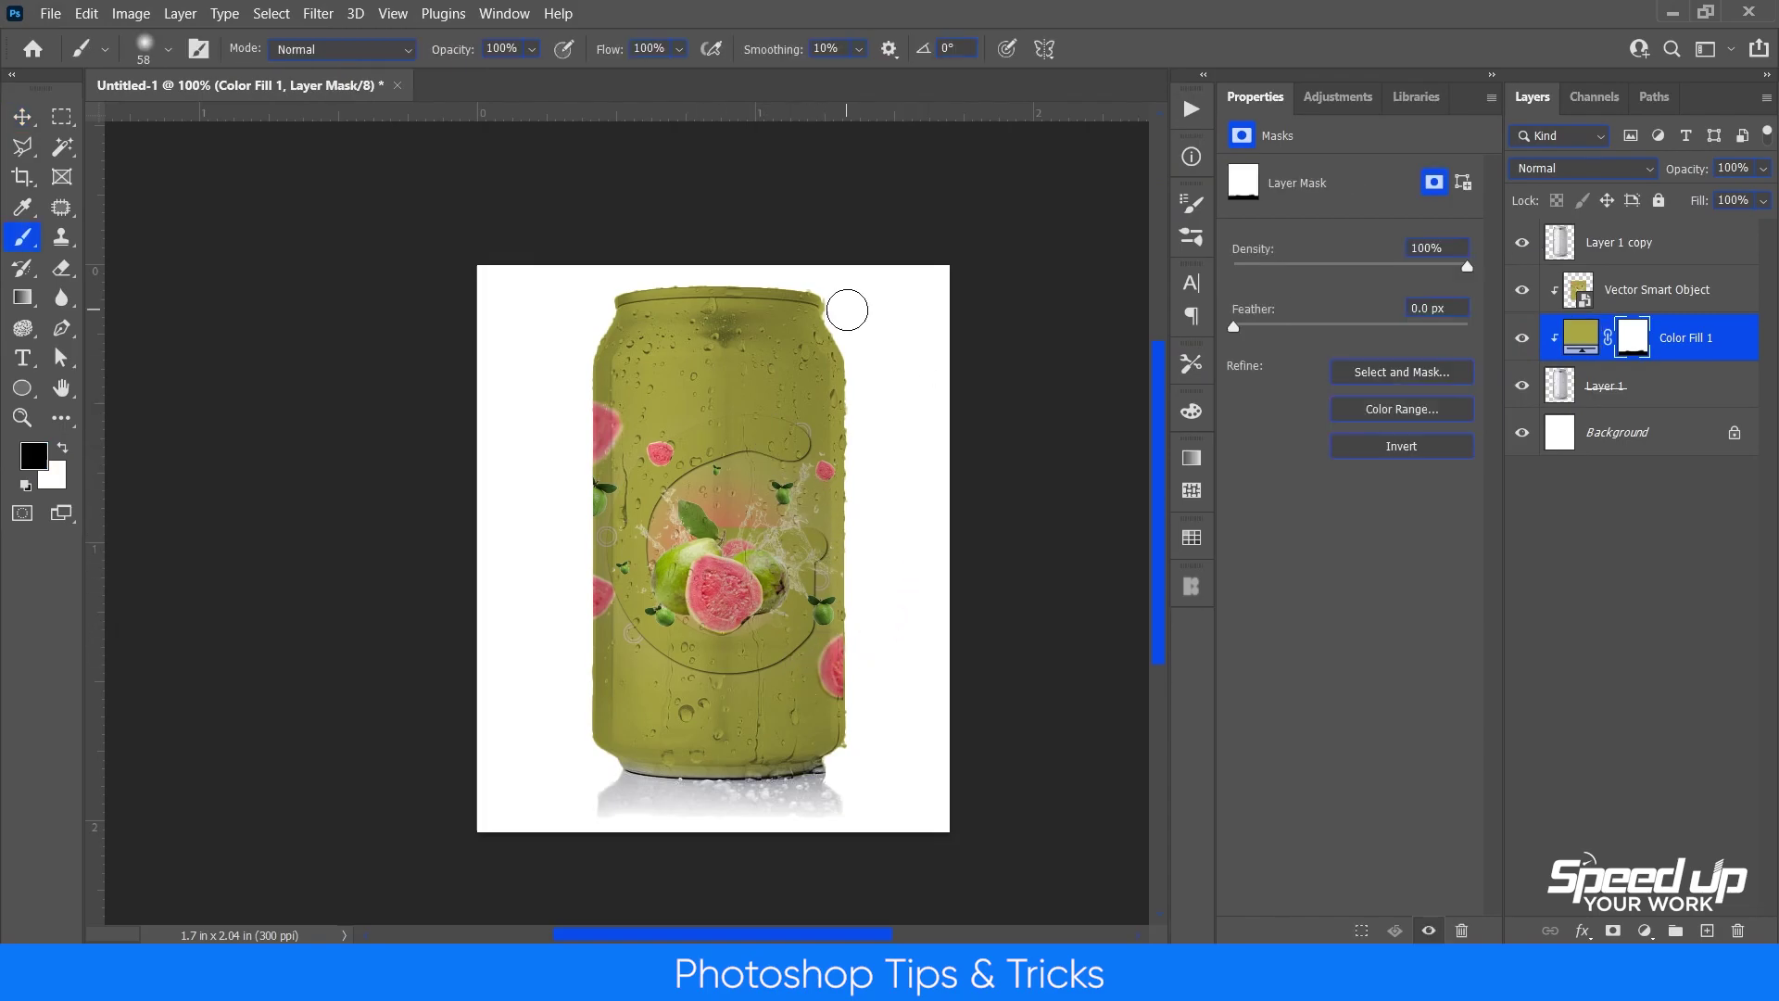
Paint the colour fill's mask around the can's upper rim and side edges to remove the stray colour outside it.
scroll(843, 308, up, 2)
drag(851, 304, 797, 304)
mouse_move(590, 284)
mouse_down()
mouse_move(810, 286)
mouse_move(827, 313)
mouse_move(858, 385)
mouse_move(854, 713)
mouse_up()
key(ctrl+1)
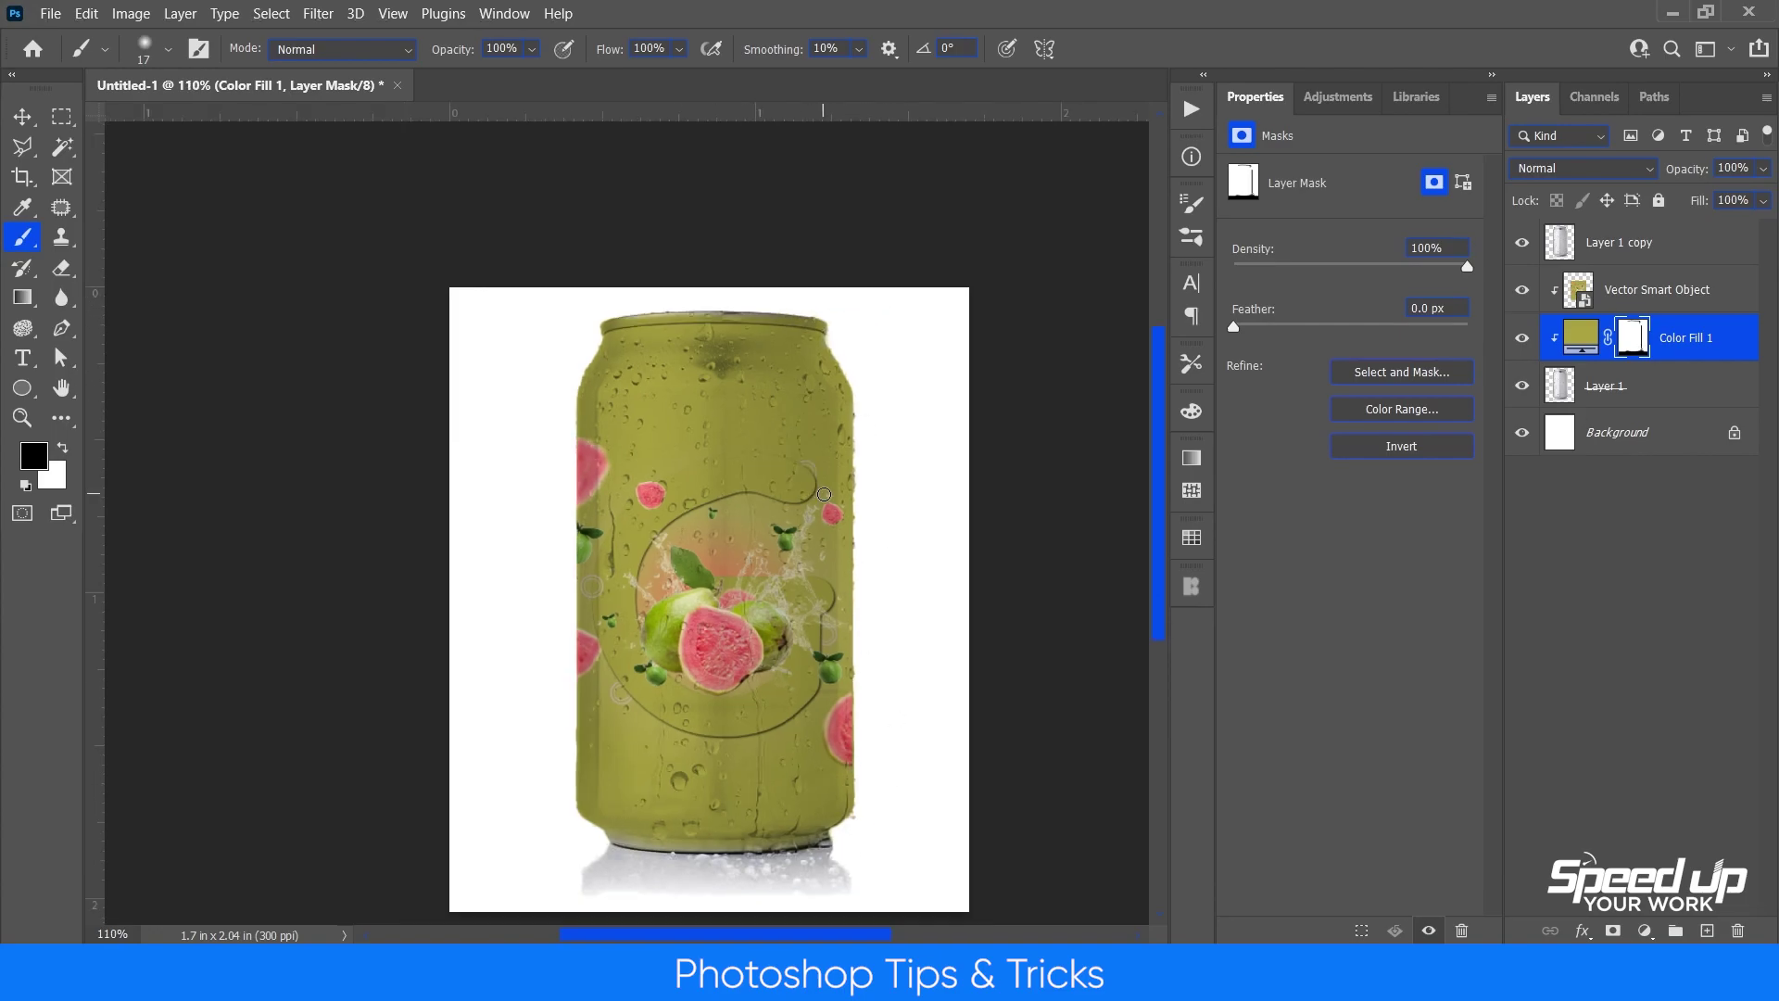
key(v)
key(b)
key(x)
scroll(625, 798, up, 3)
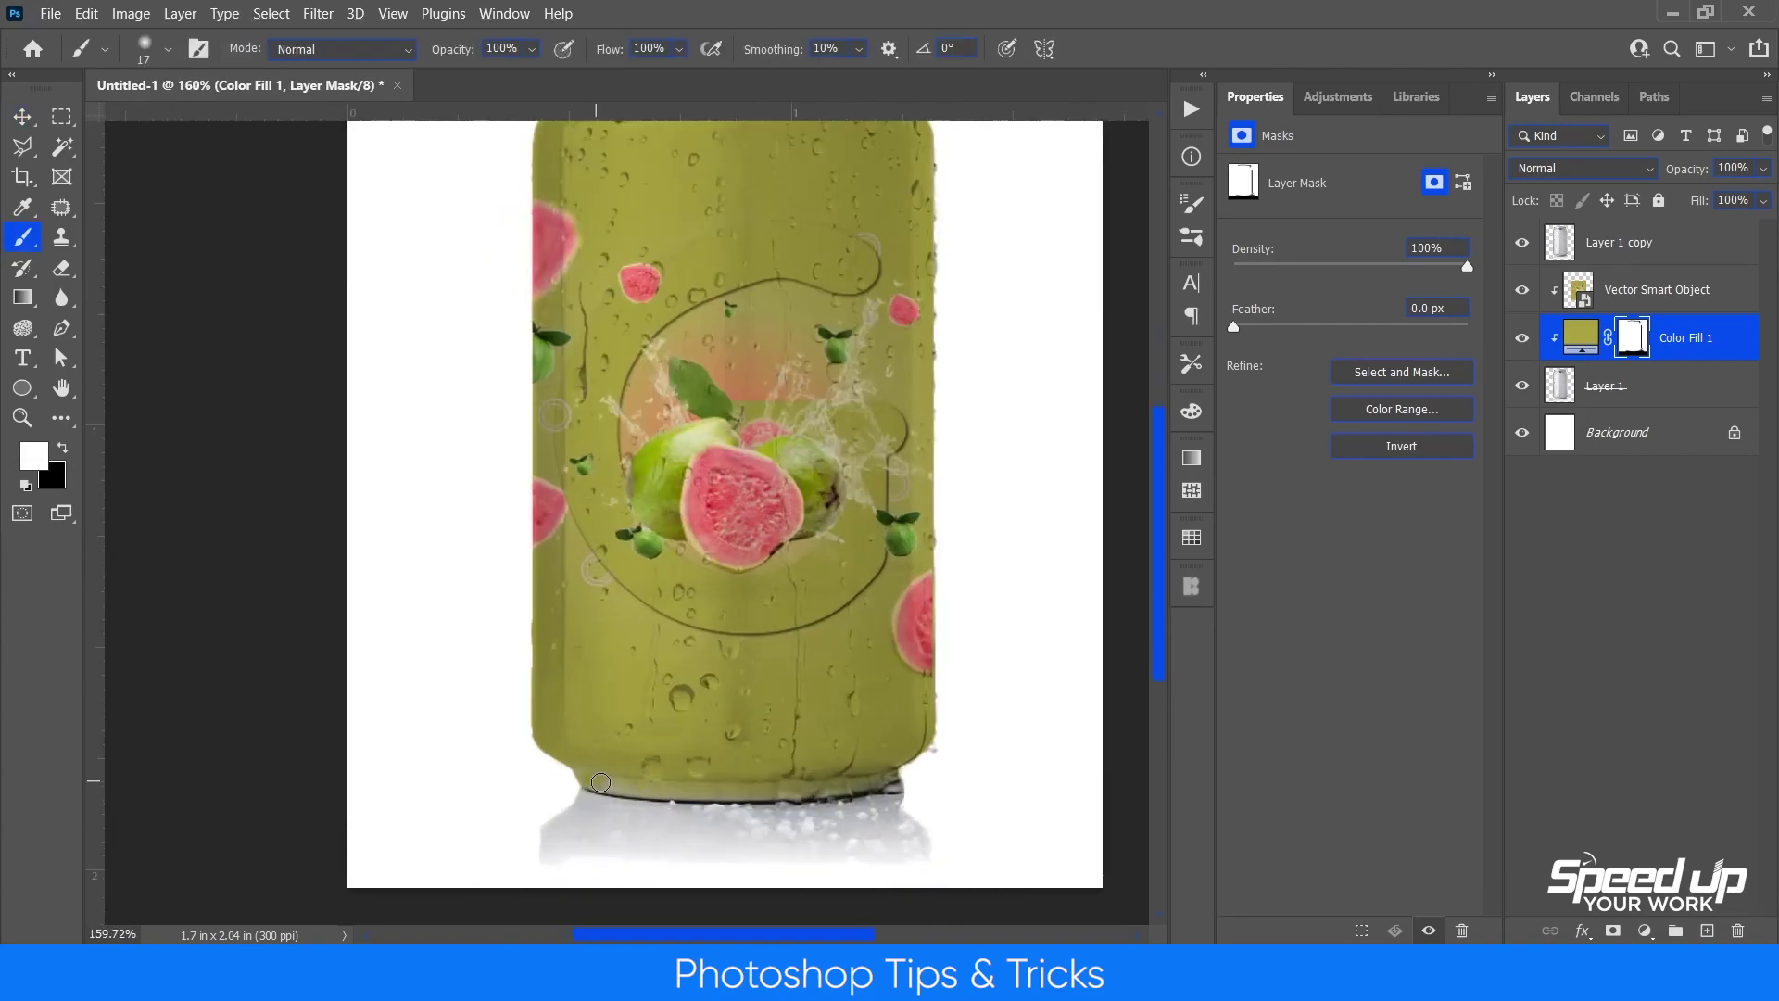
scroll(701, 790, down, 3)
key(v)
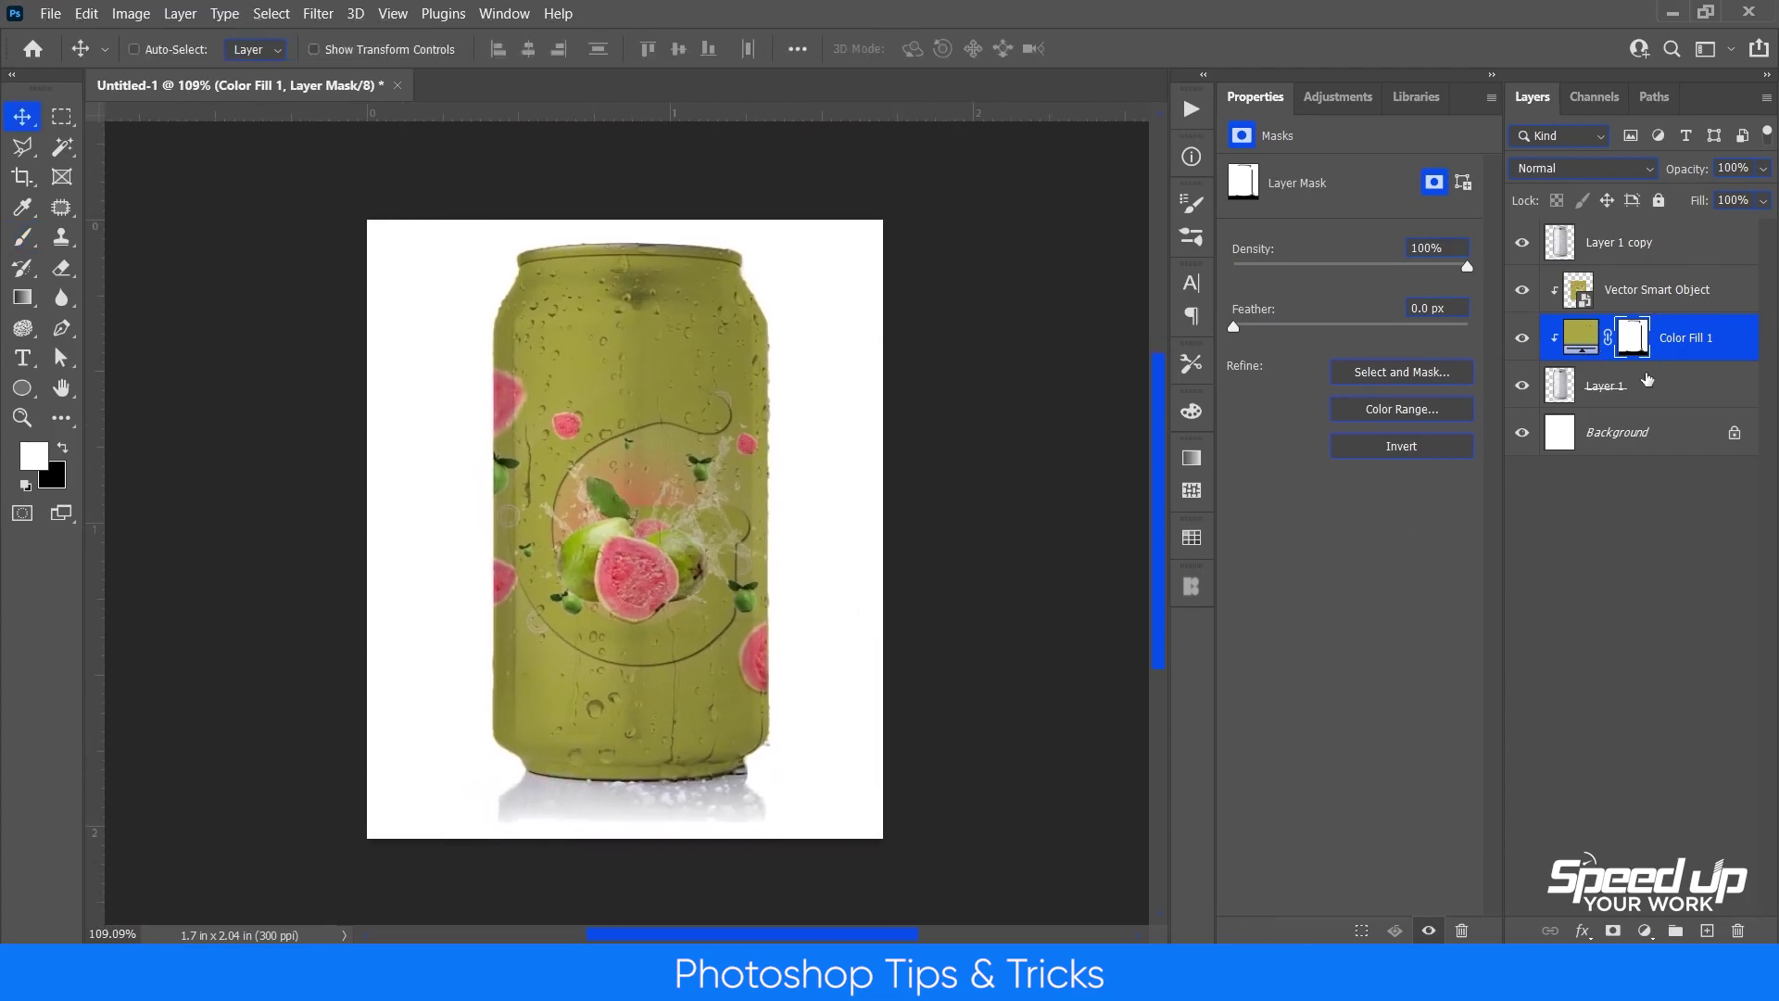
Lower the Fill value of the top can copy to soften its shading over the artwork.
click(1621, 242)
click(1762, 200)
drag(1760, 225, 1725, 228)
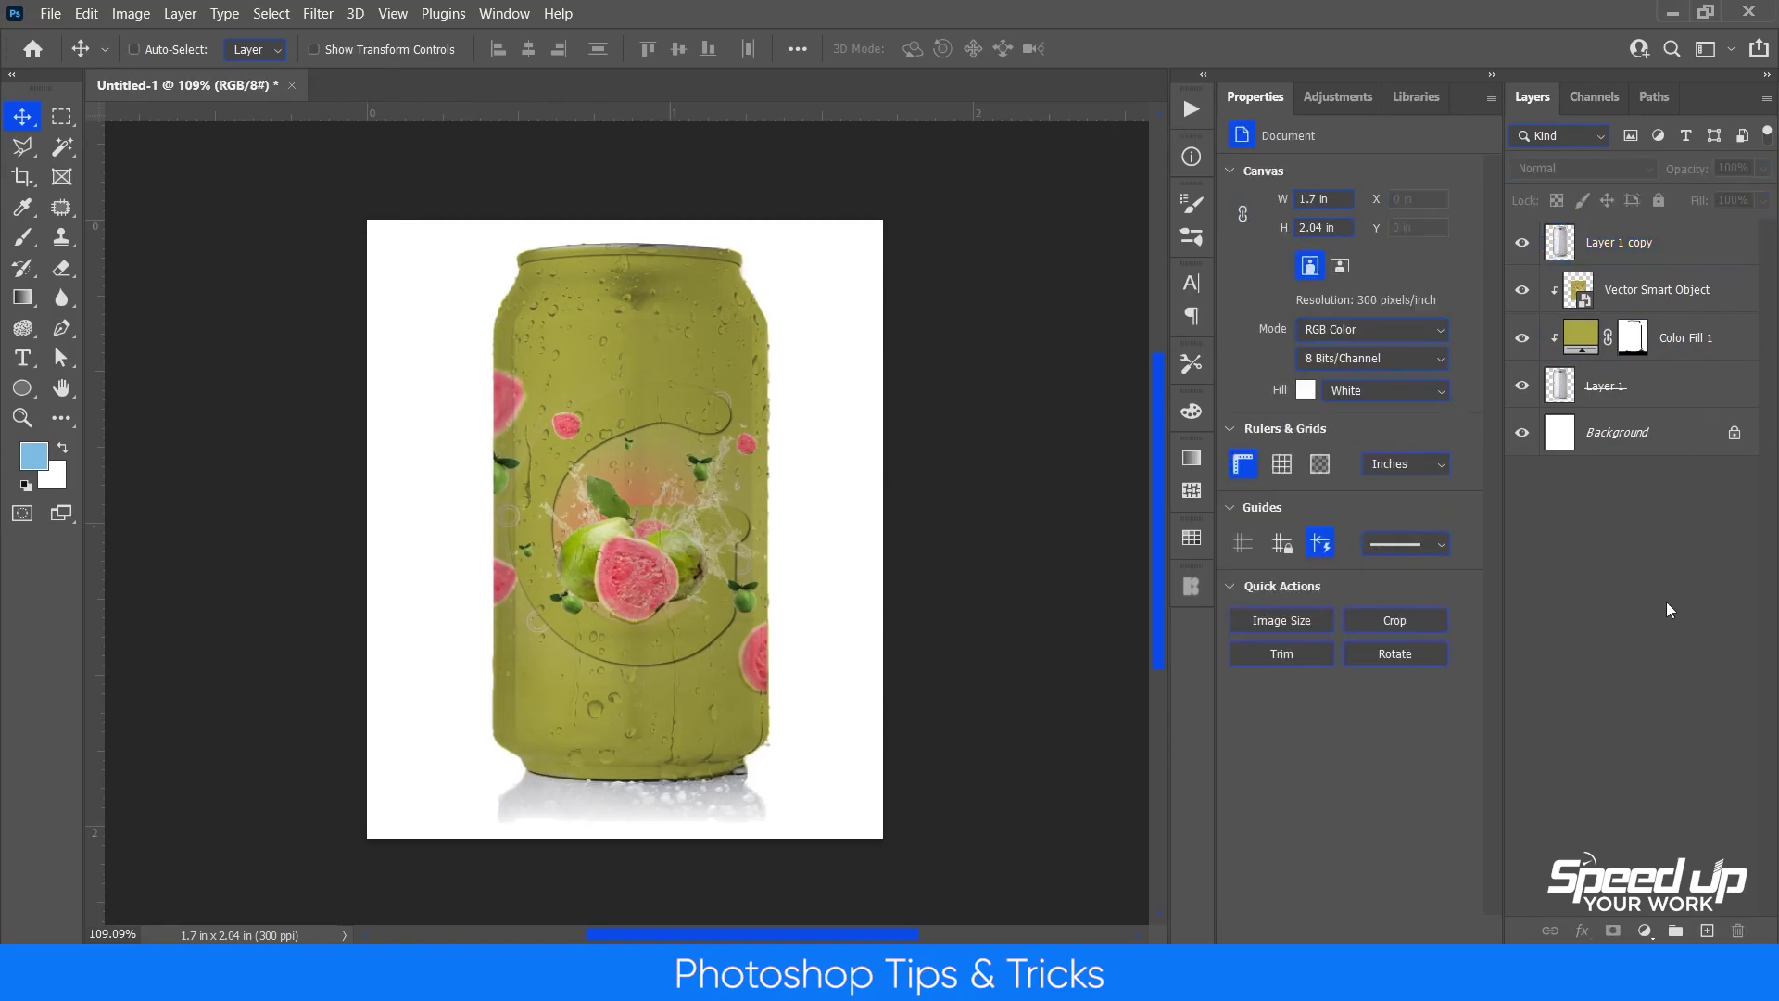
Group the can, colour fill and artwork layers, name the group G, and duplicate the group.
shift+click(1621, 386)
key(ctrl+g)
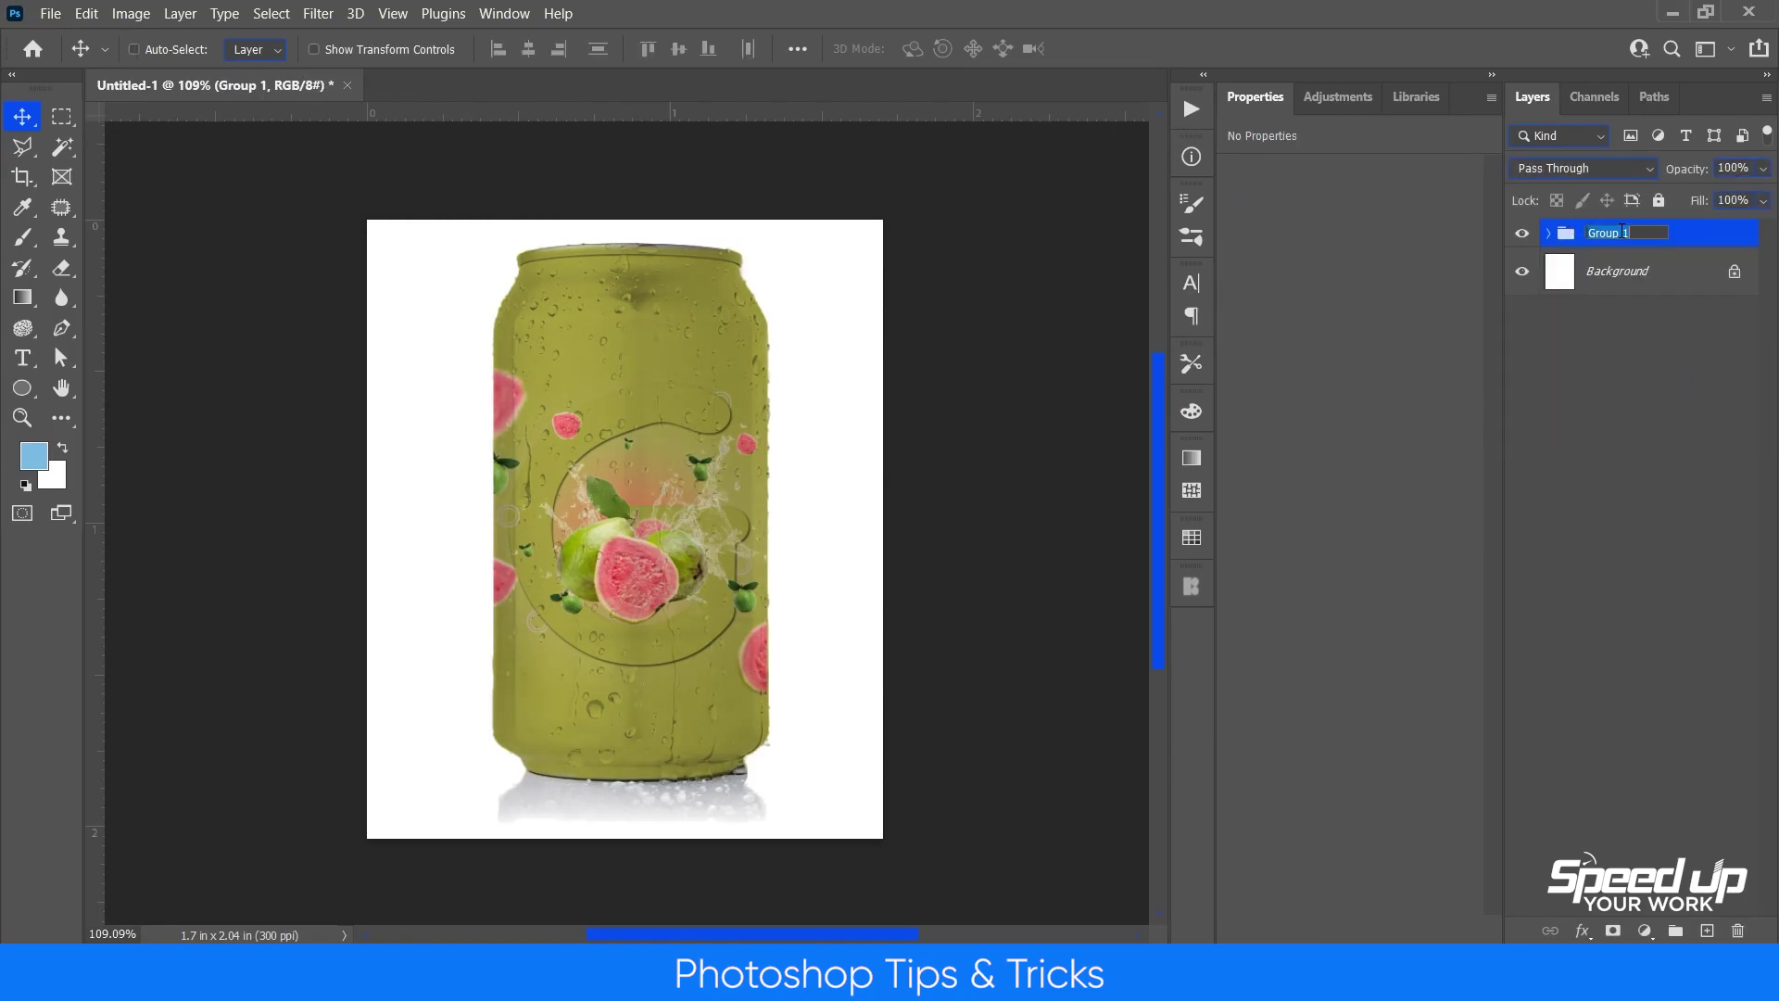
click(1638, 391)
double_click(1610, 232)
text(G)
key(Return)
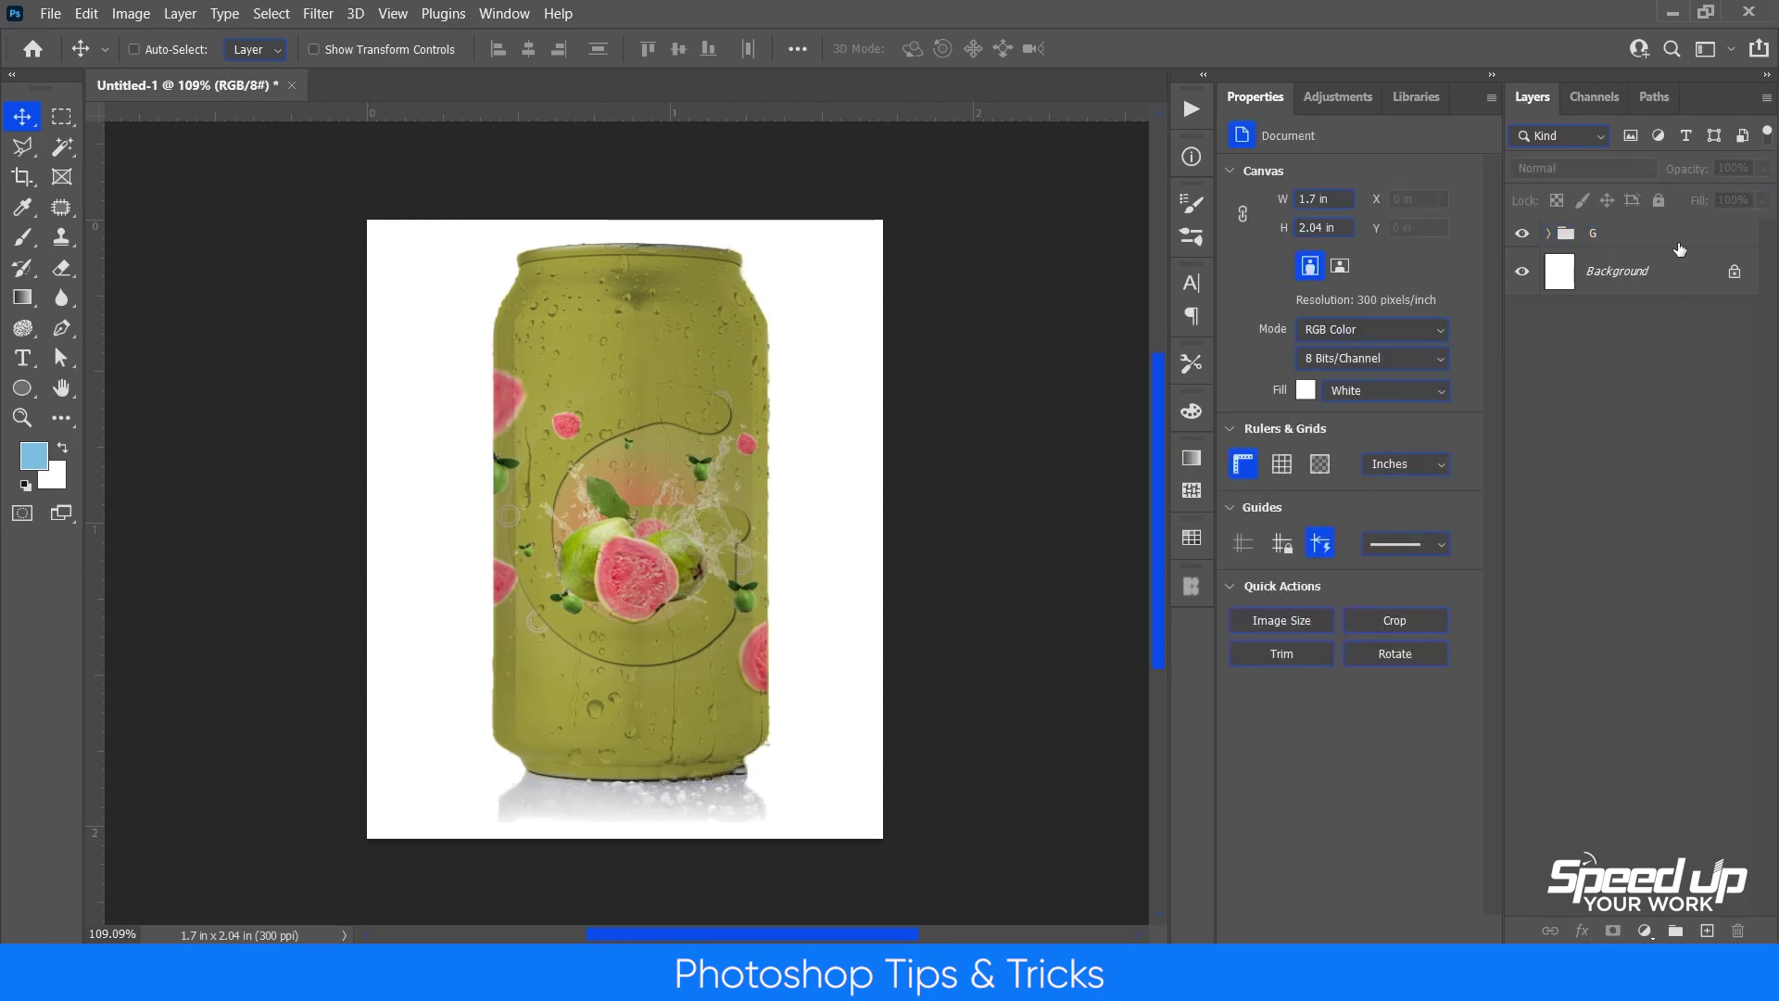
key(ctrl+j)
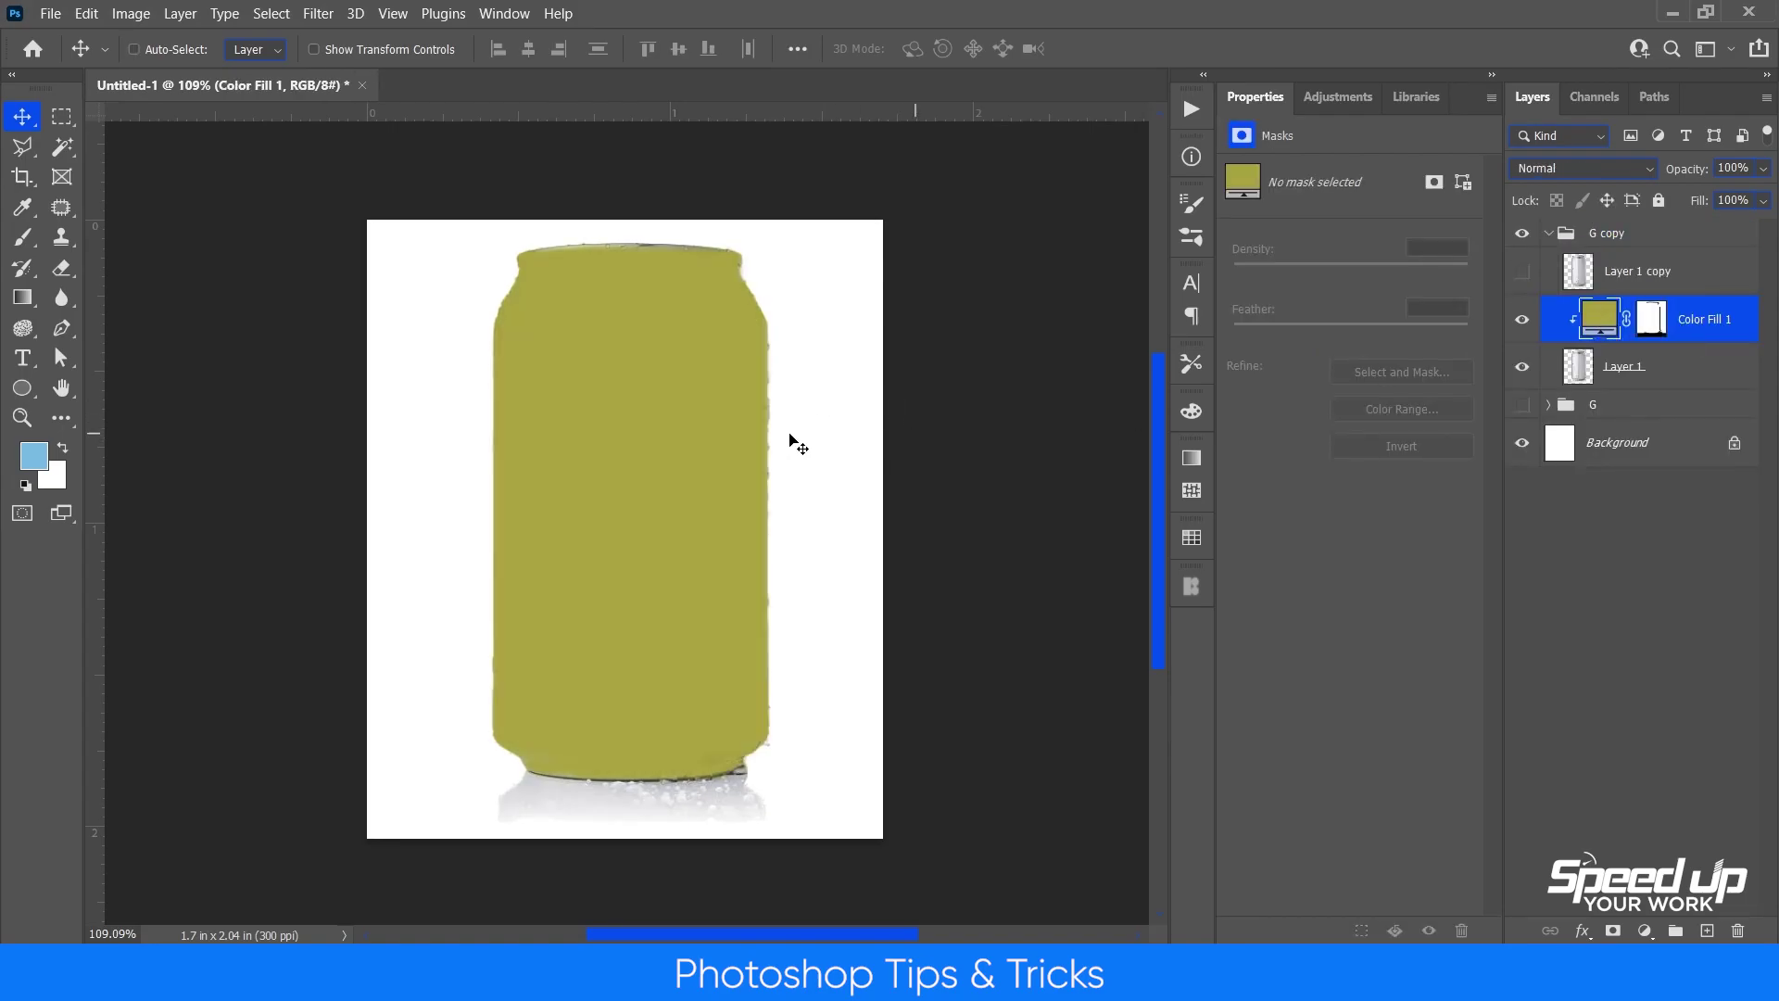
Paste the red lychee artwork as a smart object above the colour fill in the duplicated group.
key(ctrl+v)
click(980, 241)
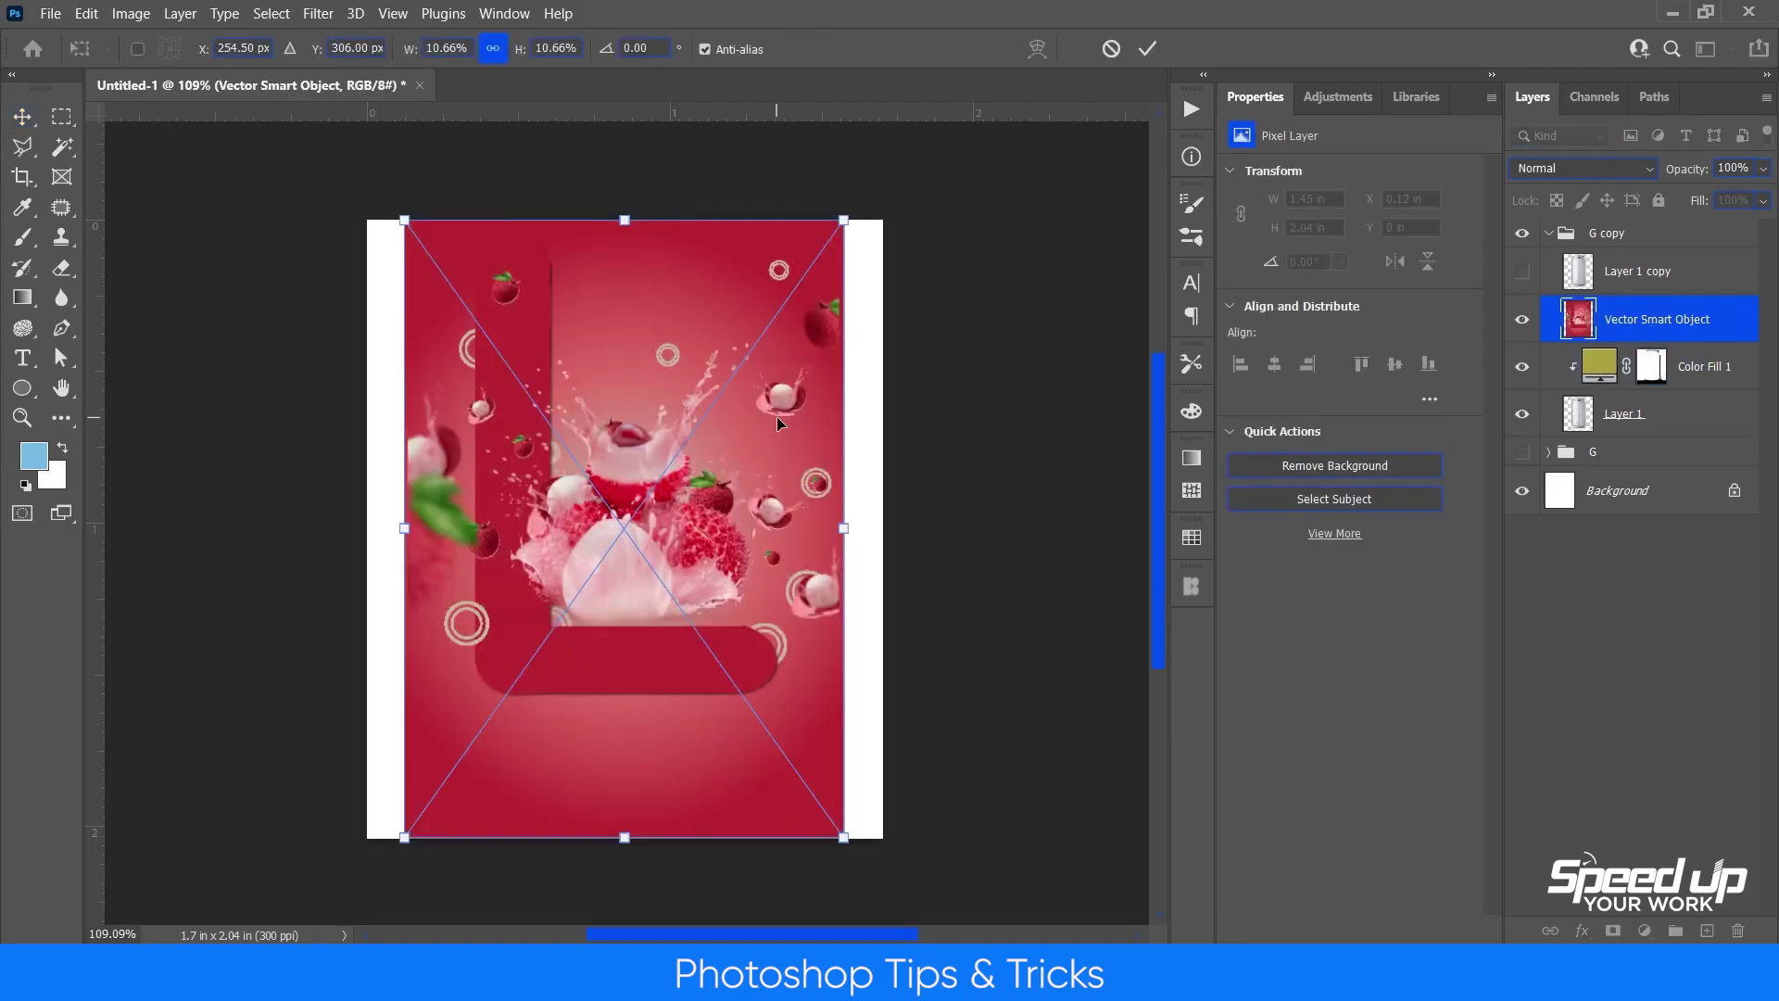
key(Return)
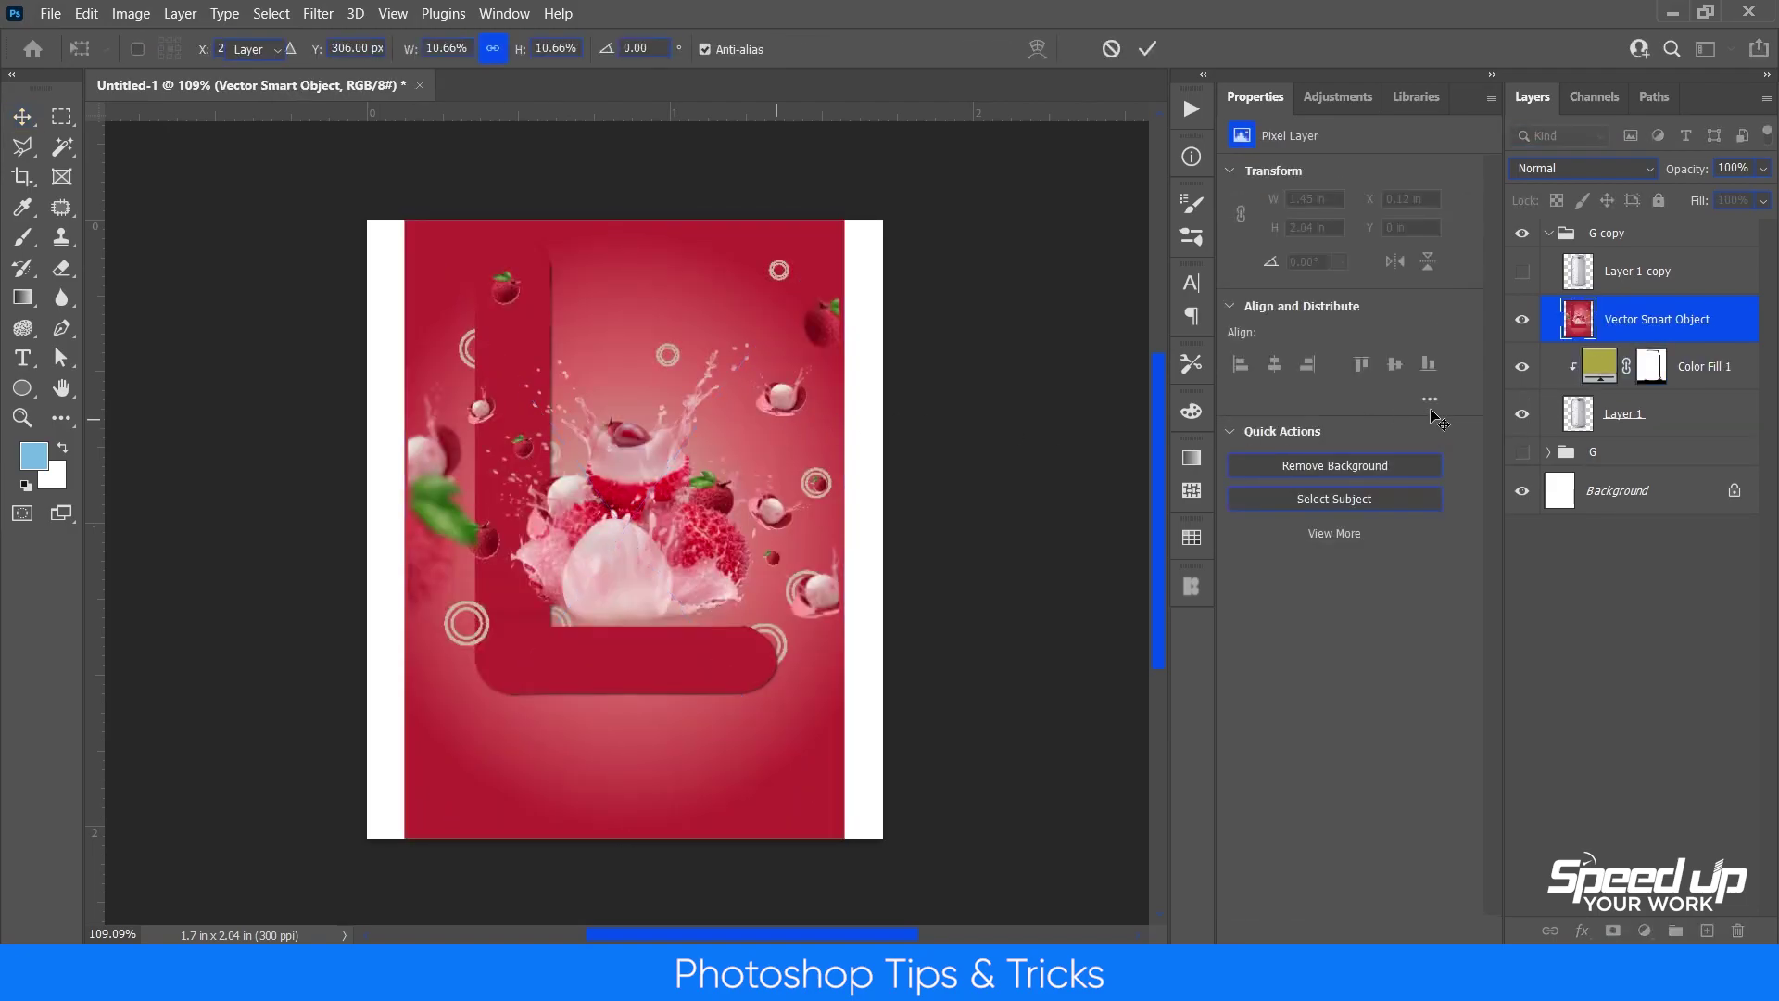
Recolour the duplicated group's fill layer to #ba2531 sampled from the red artwork's background.
double_click(1599, 366)
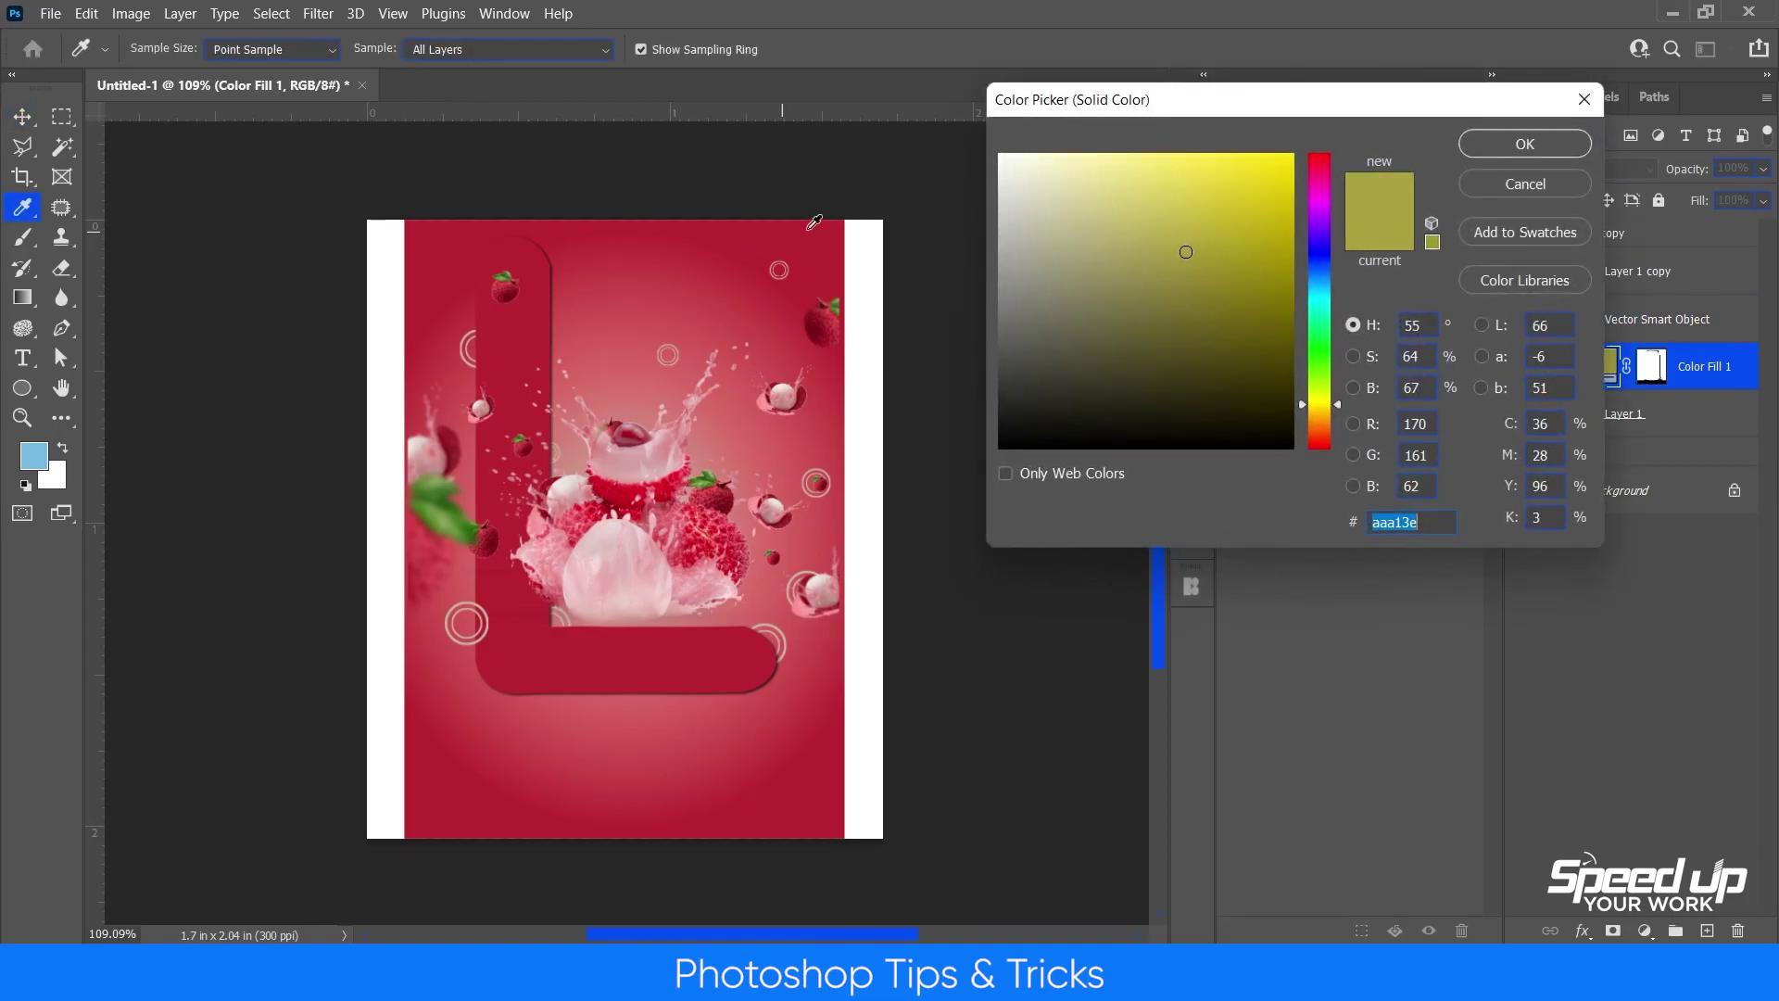
click(843, 218)
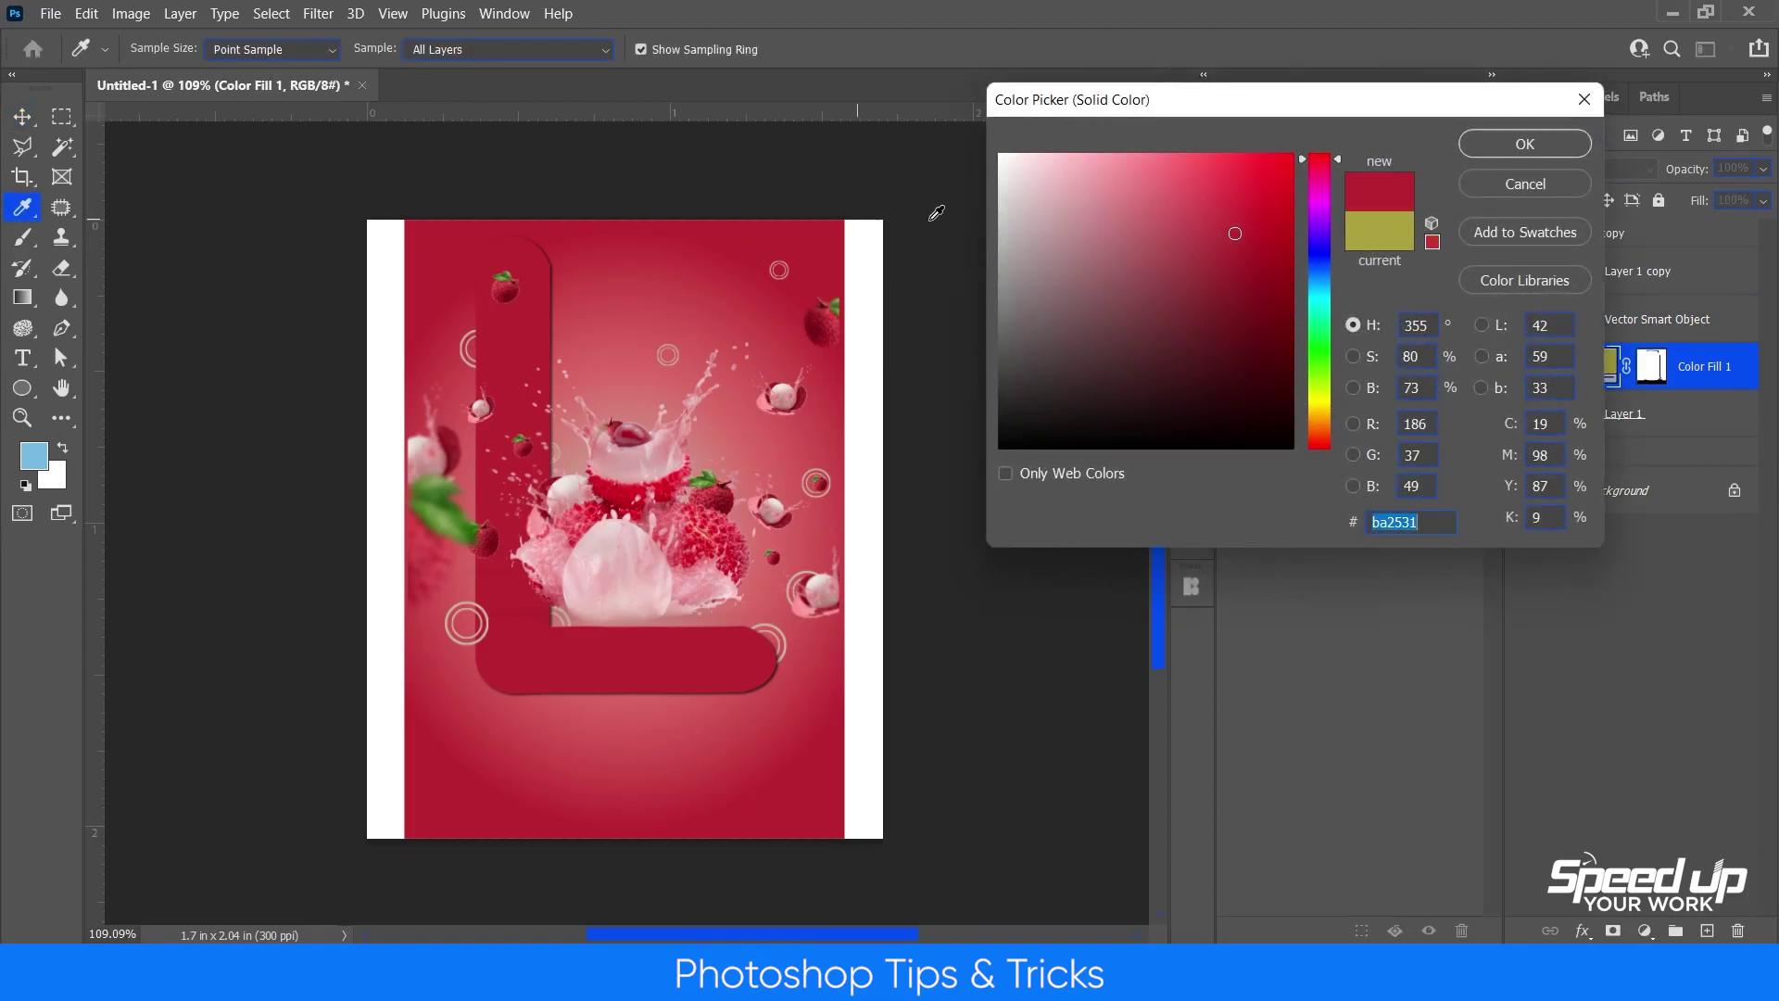
click(1525, 148)
Scale the lychee artwork to 6.93% and position it over the can's body.
click(1610, 327)
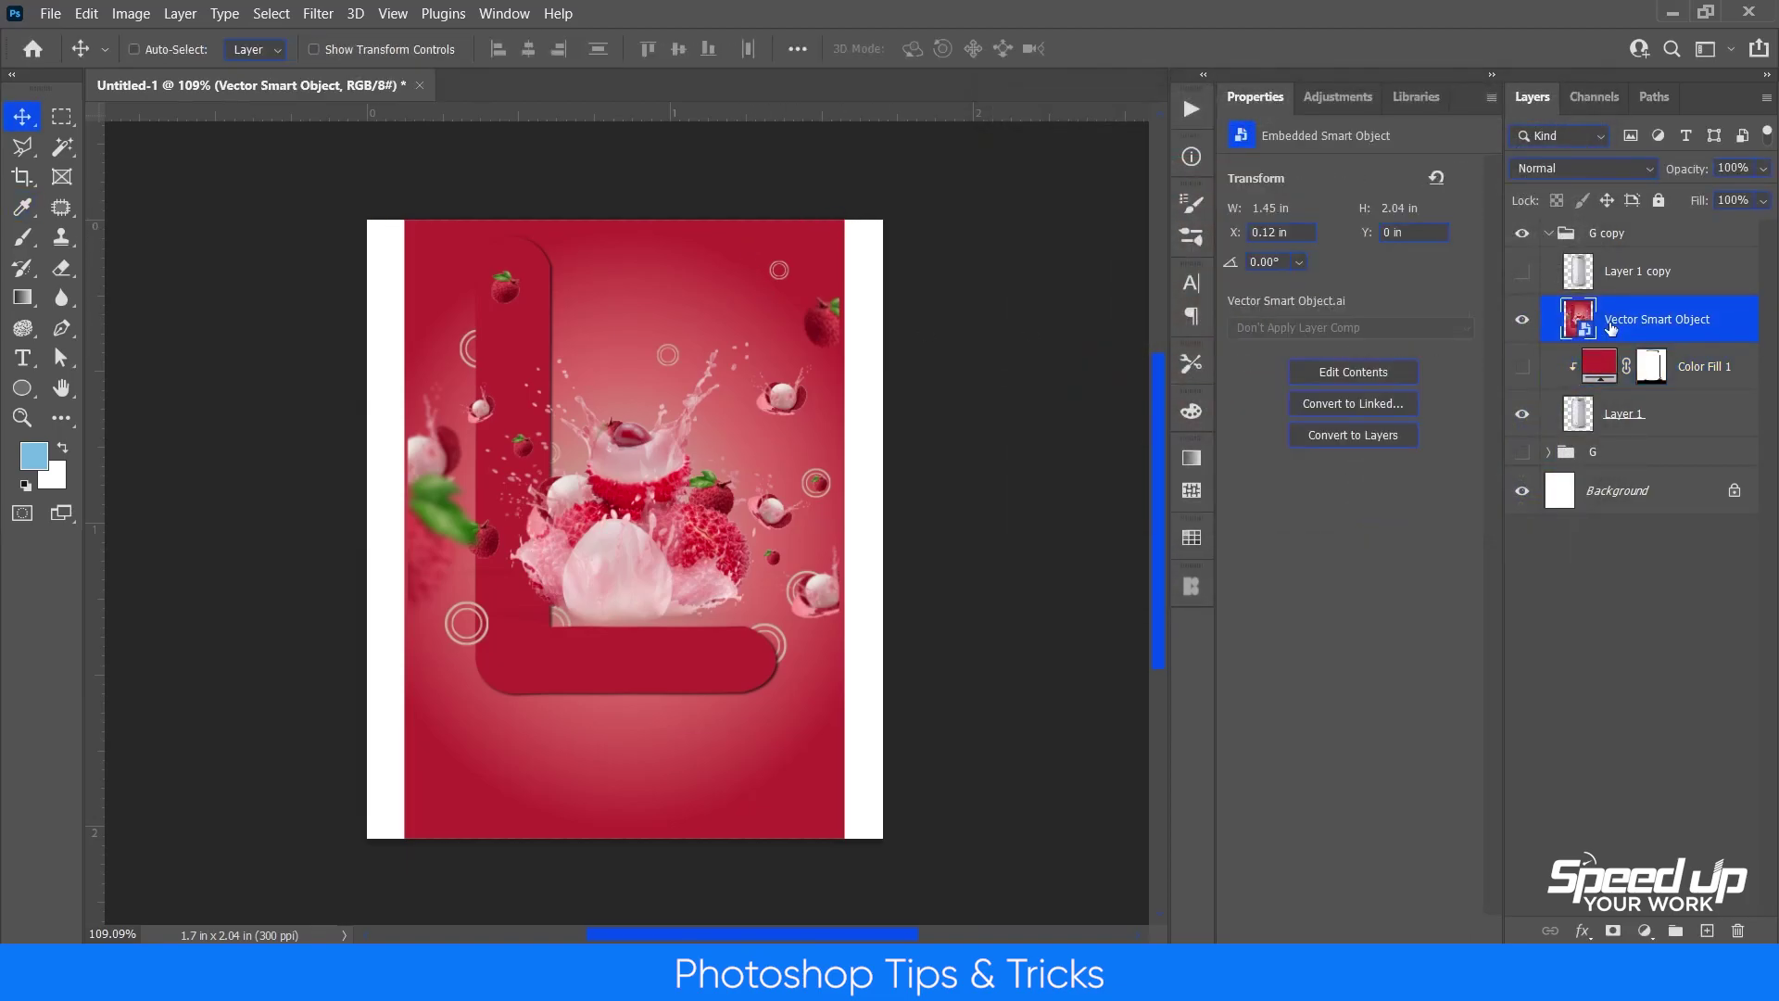
key(ctrl+t)
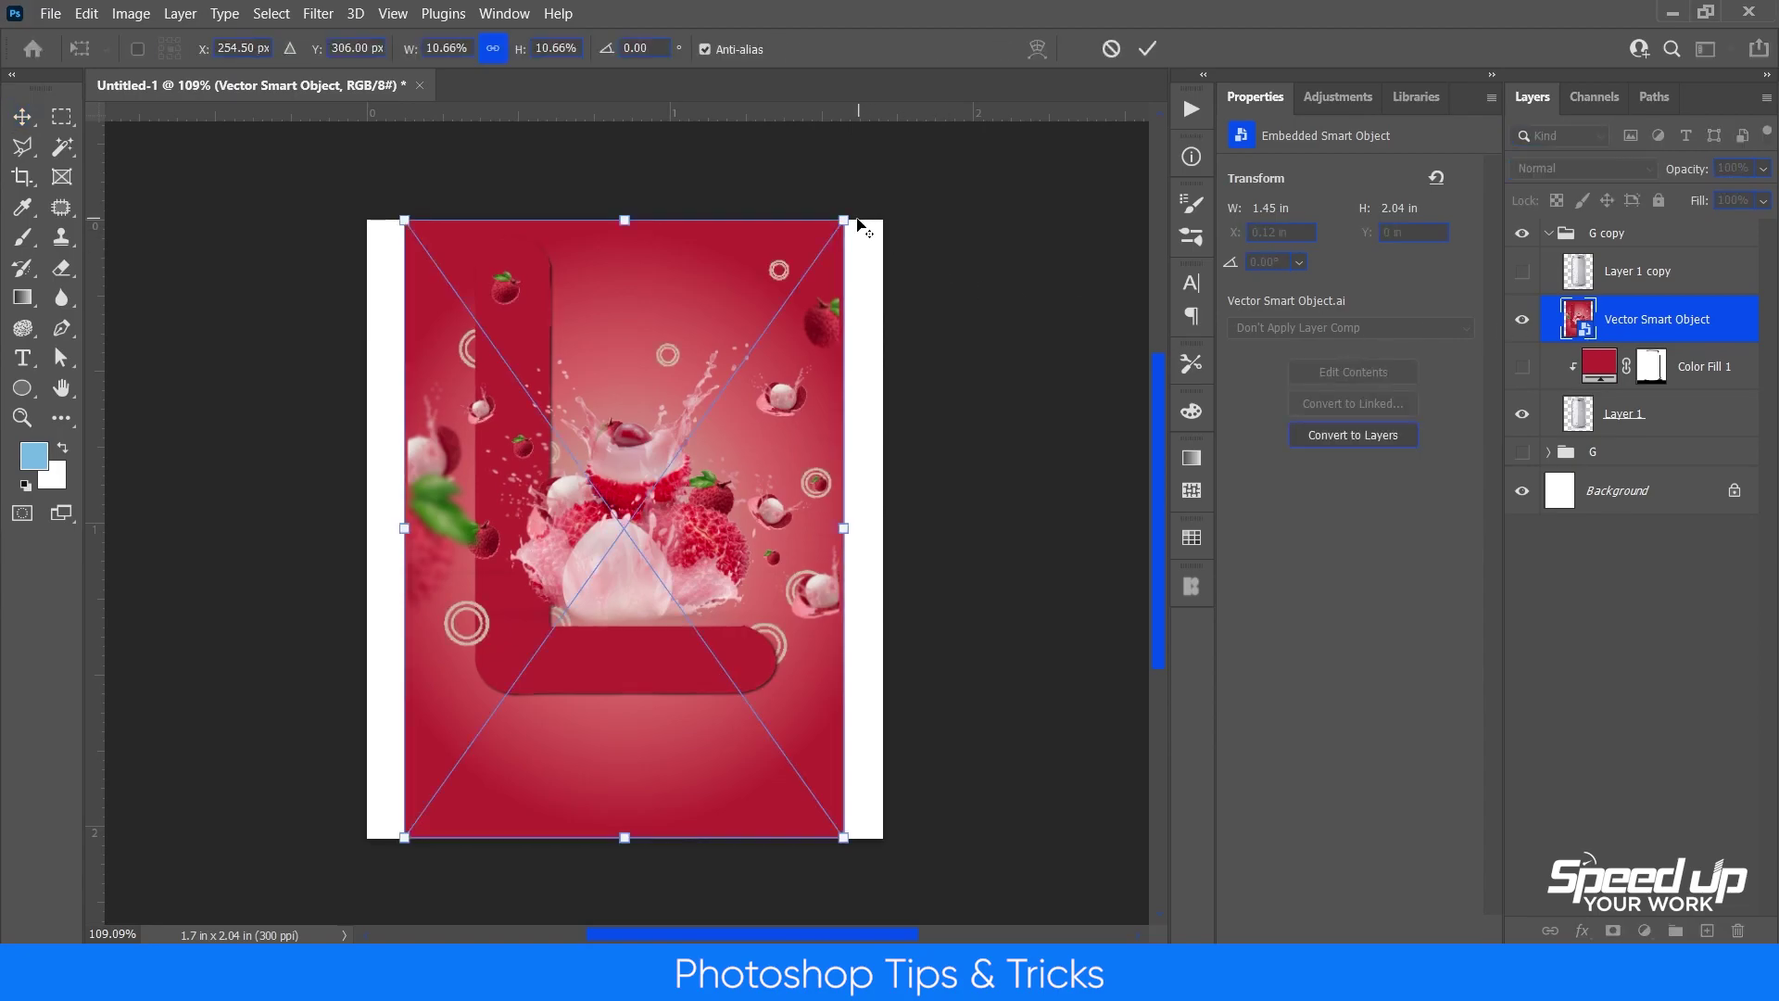
drag(847, 222, 742, 309)
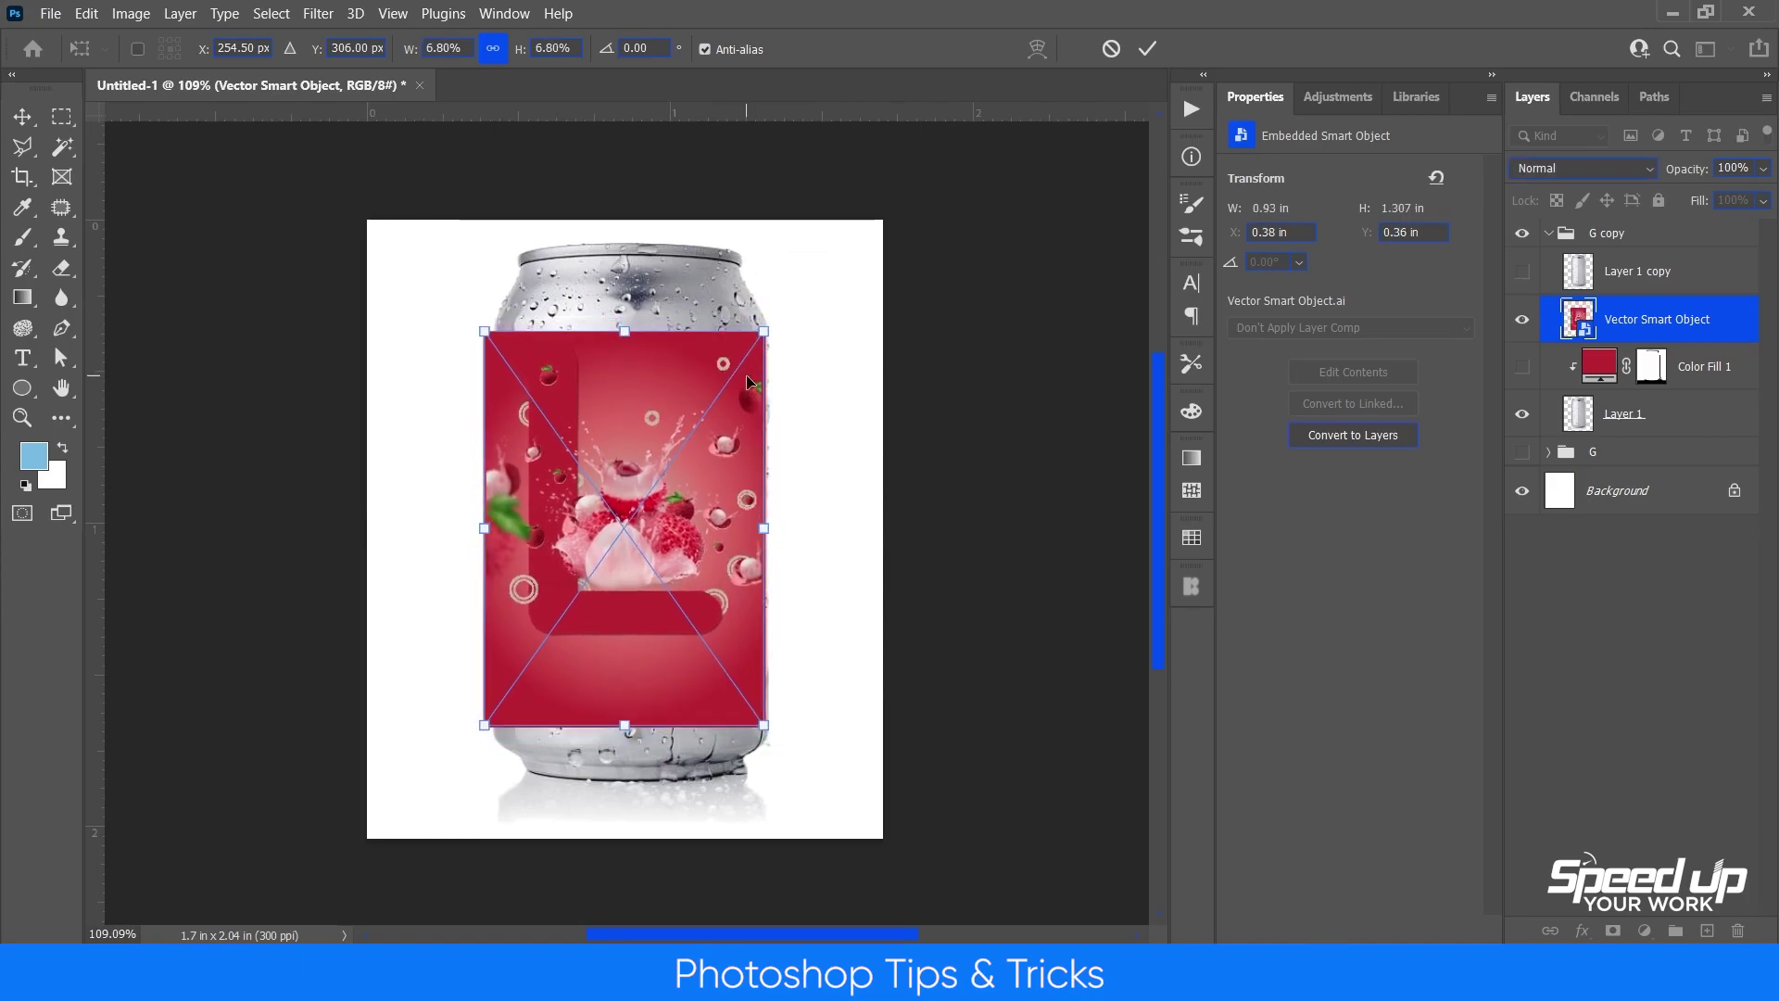
drag(749, 381, 774, 323)
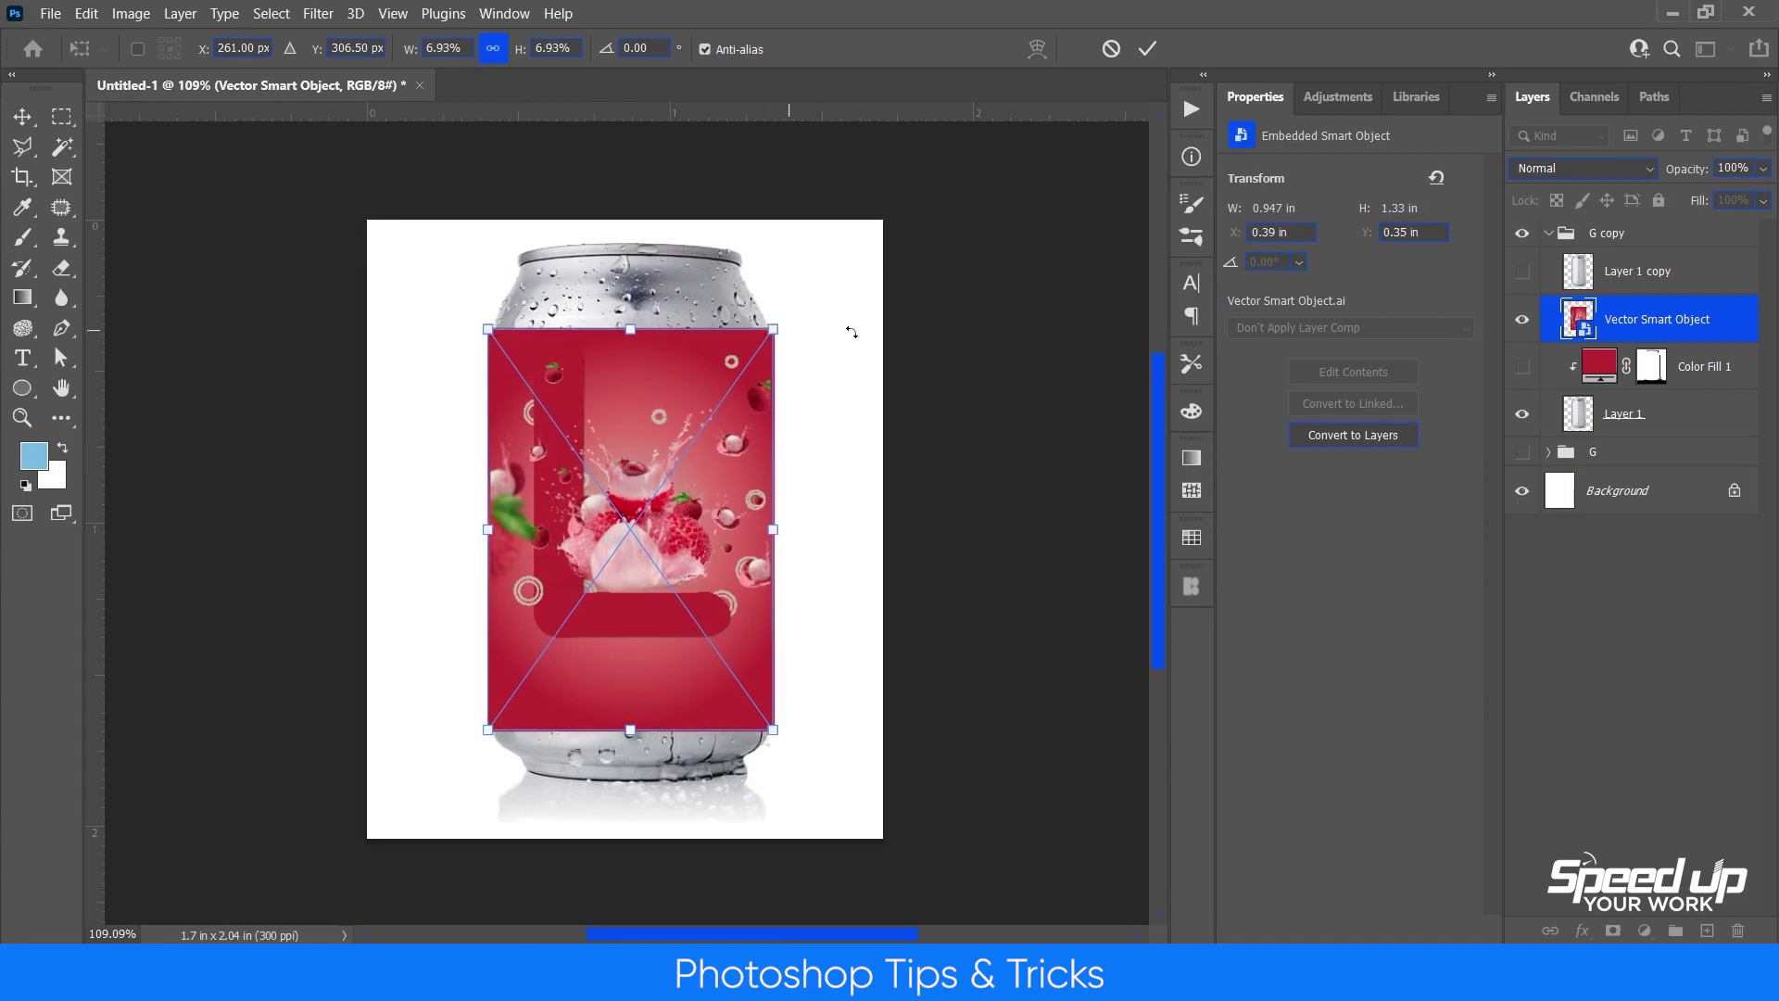
key(Return)
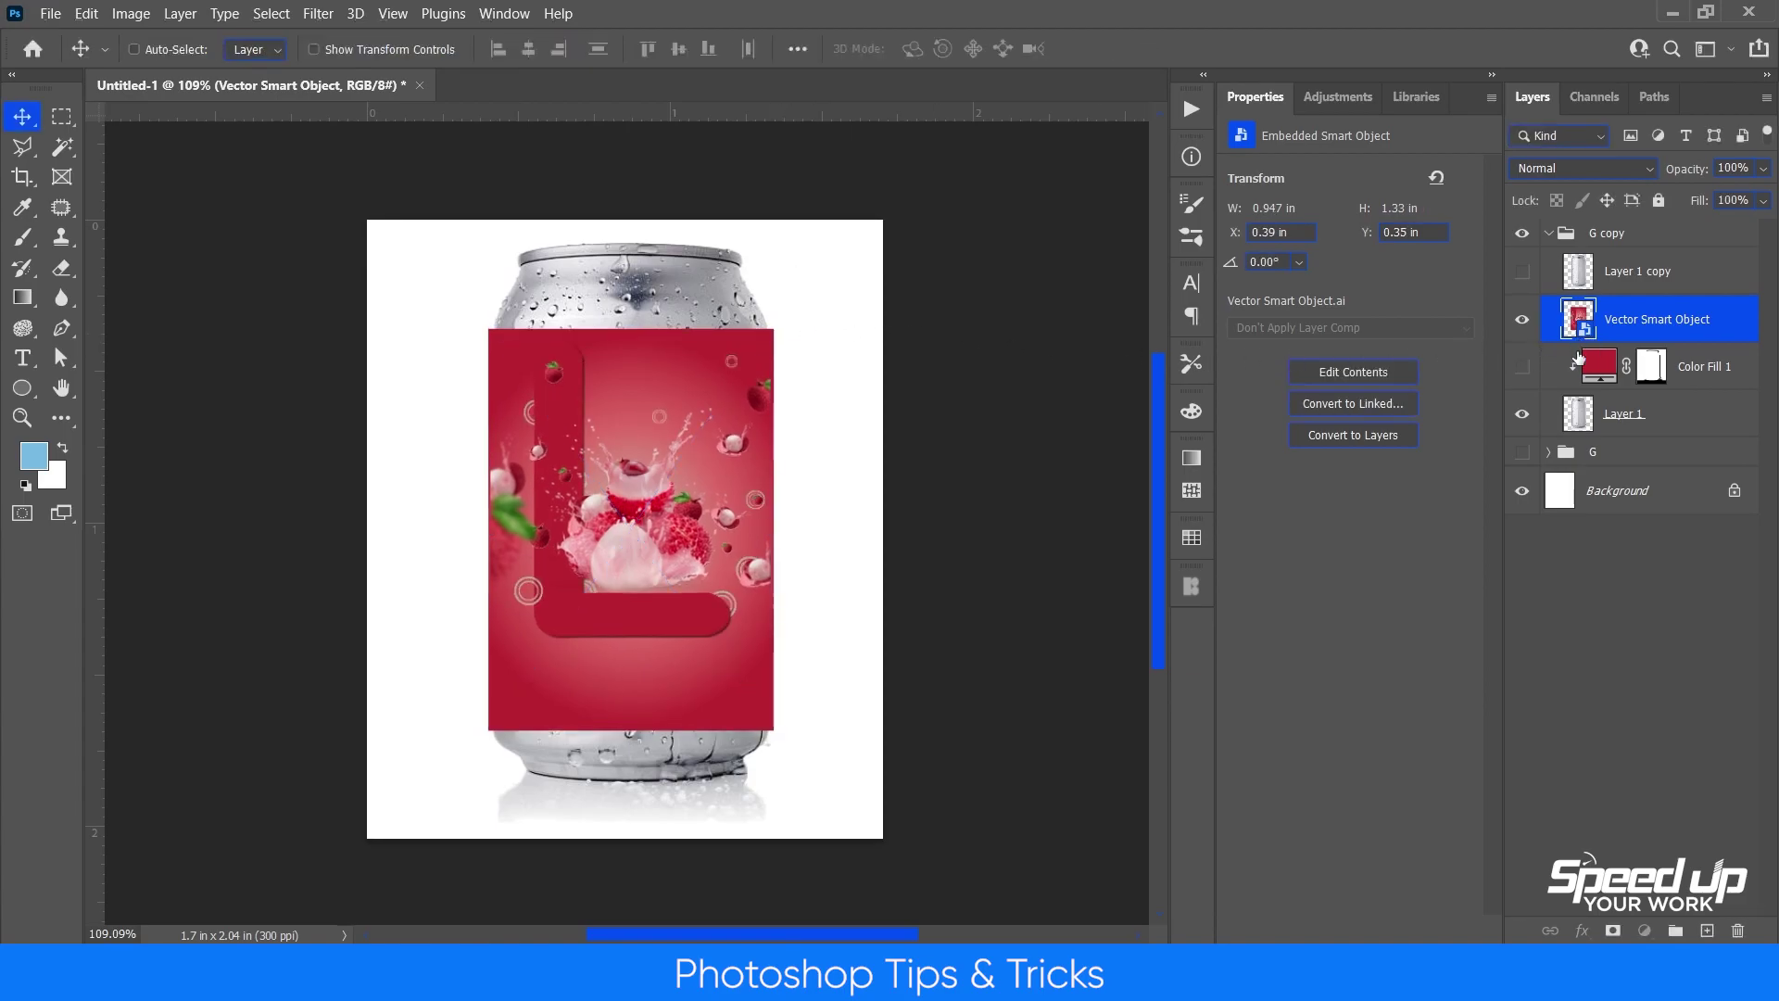
Clip the lychee artwork to the can and show the red colour fill and the top can copy.
shift+click(1580, 352)
key(ctrl+alt+g)
click(1522, 367)
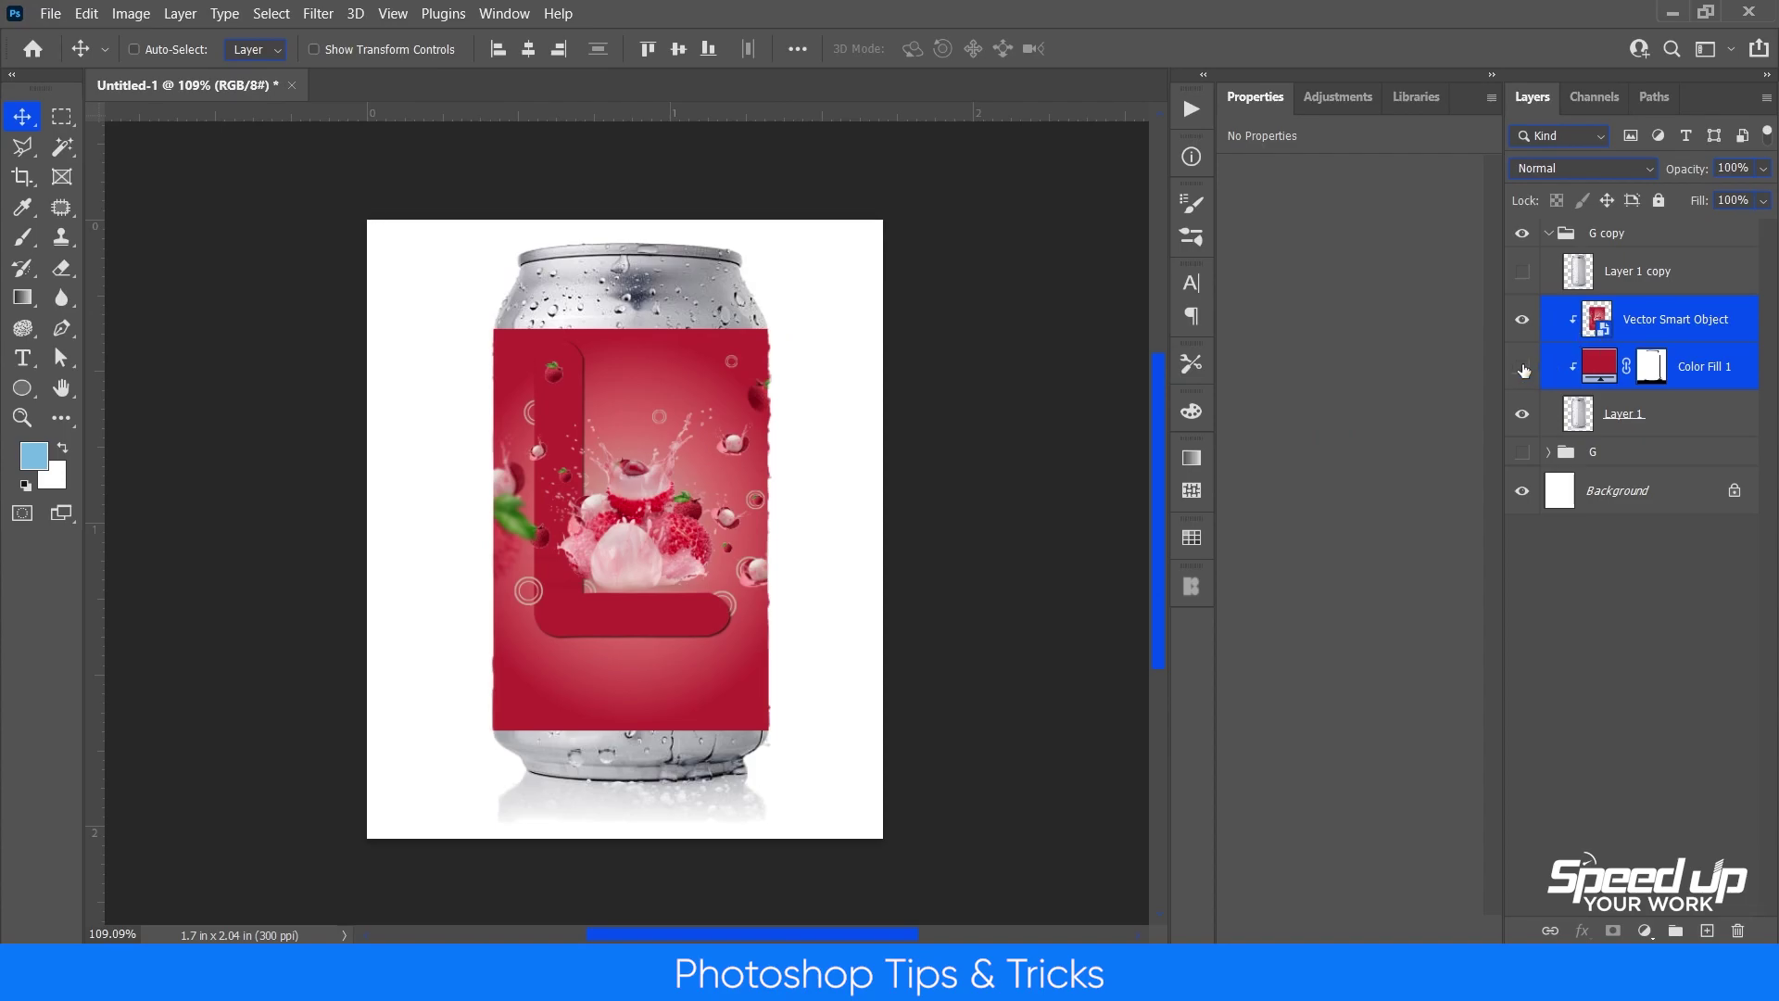
click(1649, 271)
click(1522, 270)
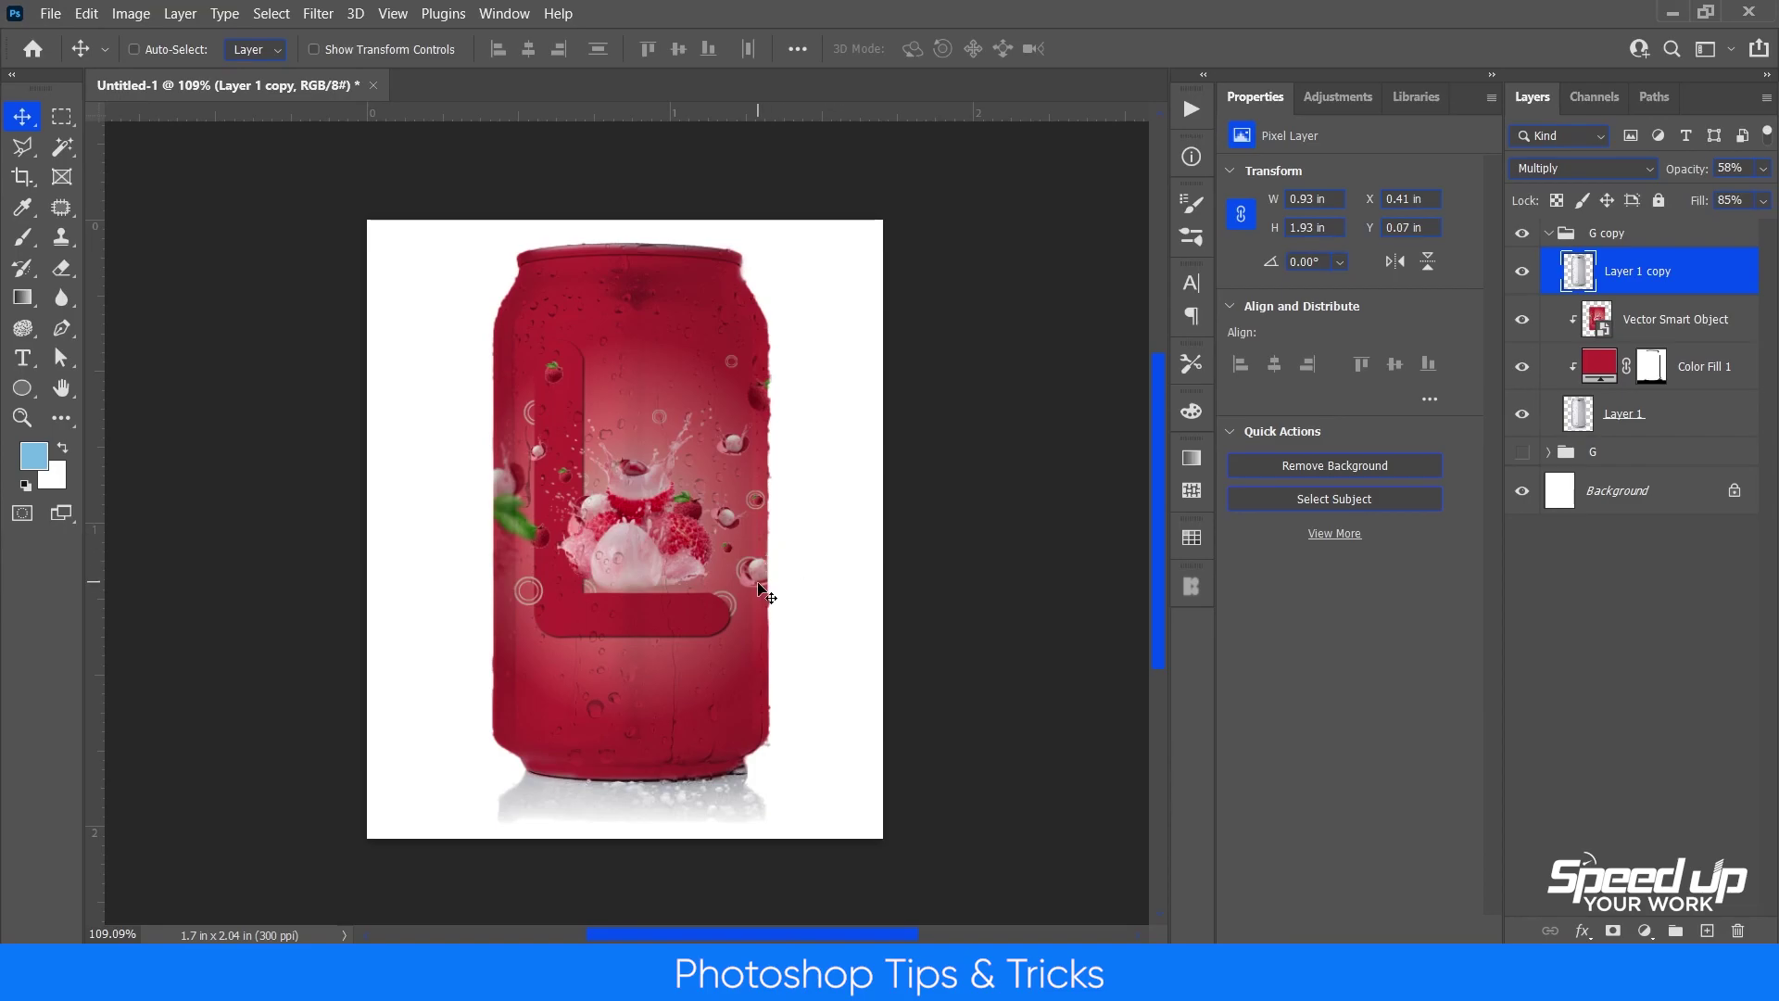
Retouch the red colour fill's mask around the can's edges and raise the top can copy's opacity to 87%.
click(1652, 378)
key(b)
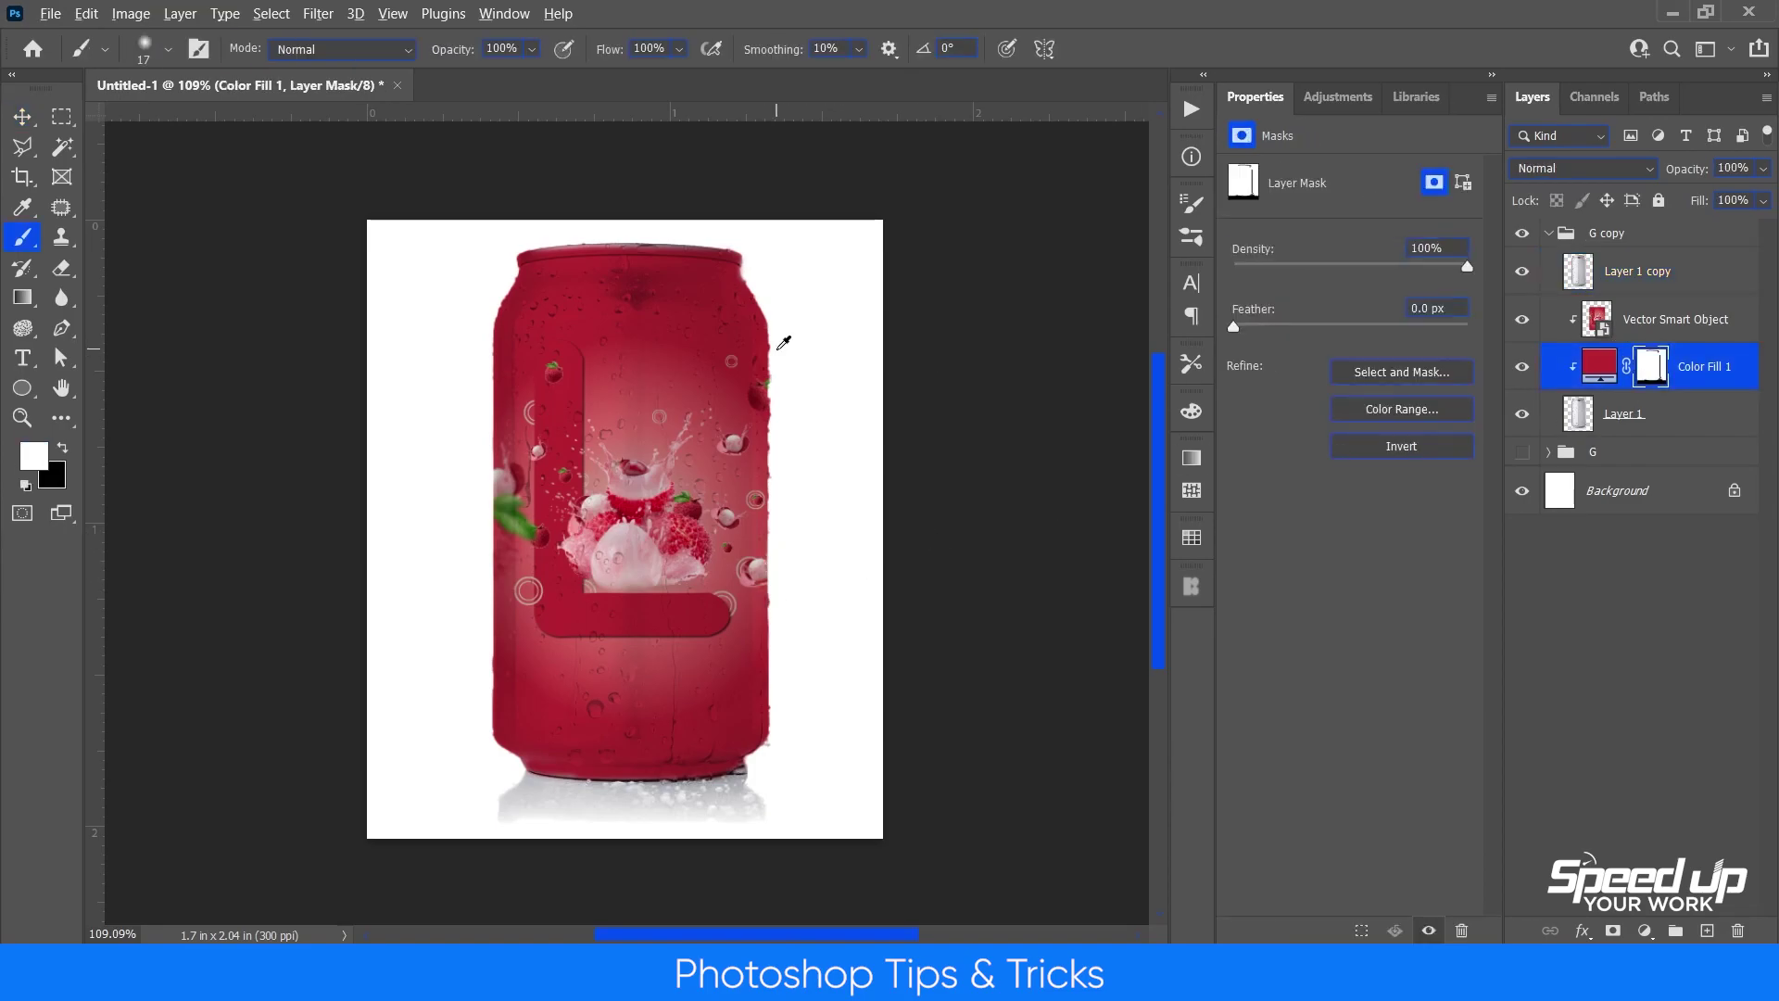
key(x)
scroll(774, 545, up, 2)
key(x)
key(x)
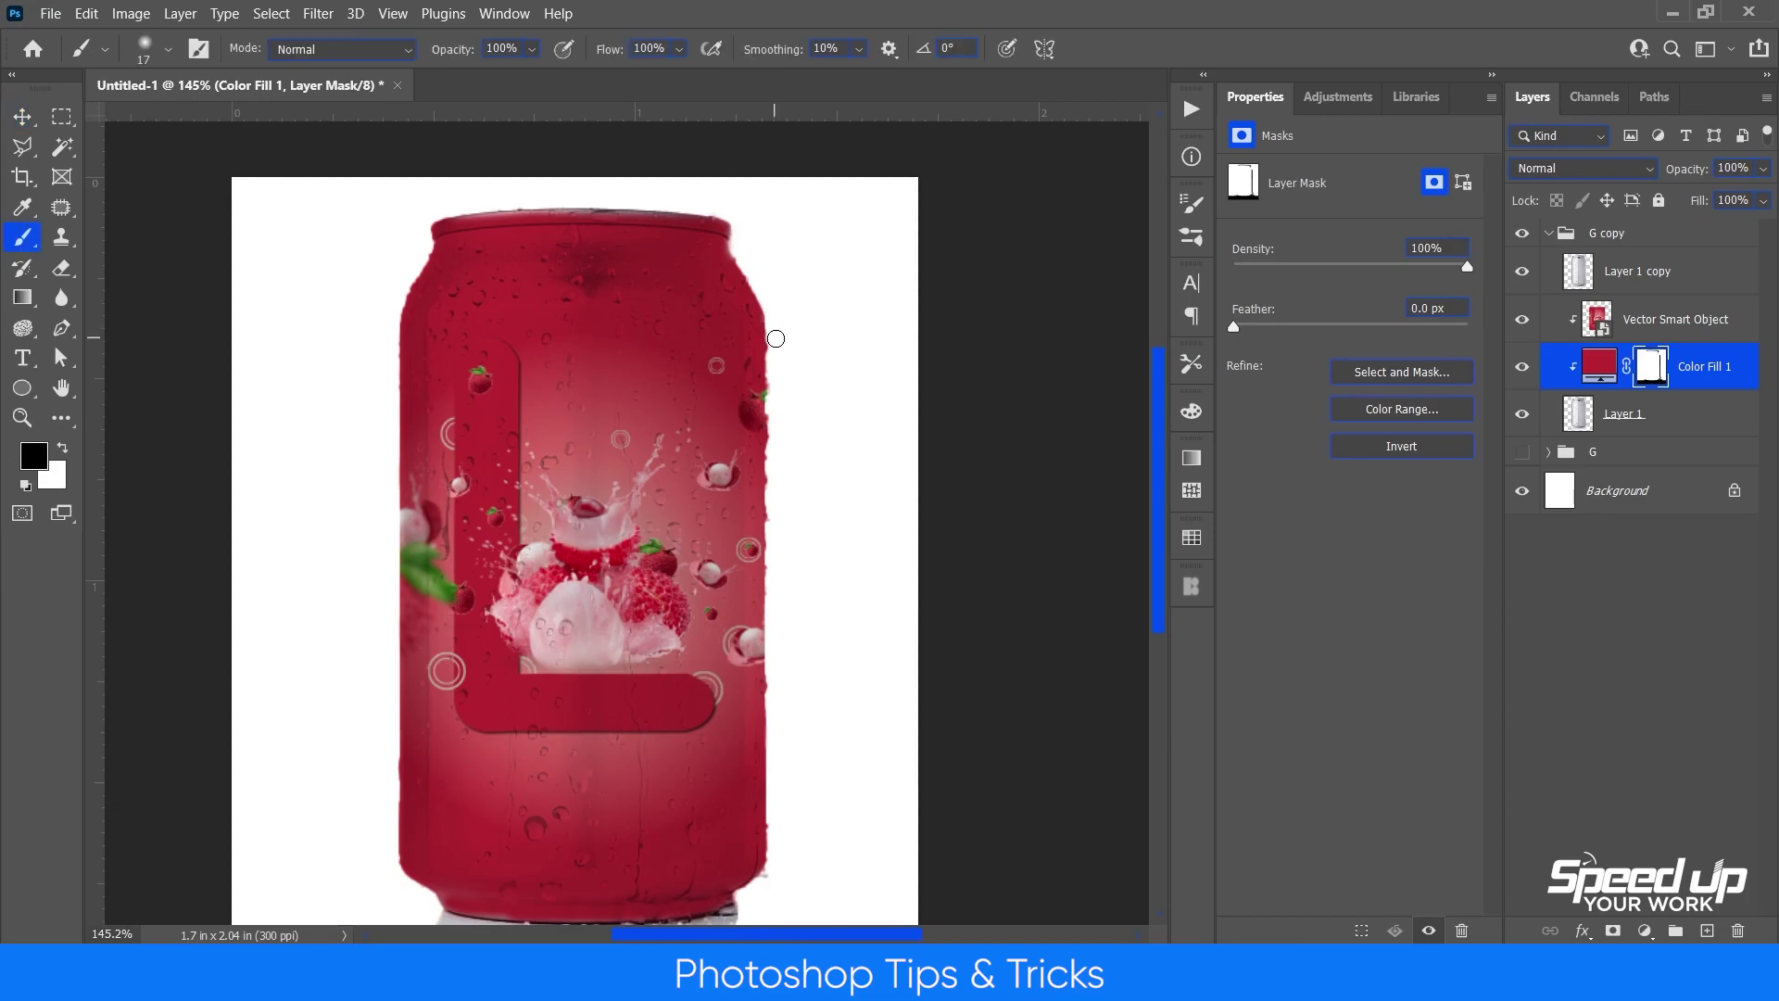
scroll(501, 264, up, 1)
key(x)
drag(500, 264, 796, 250)
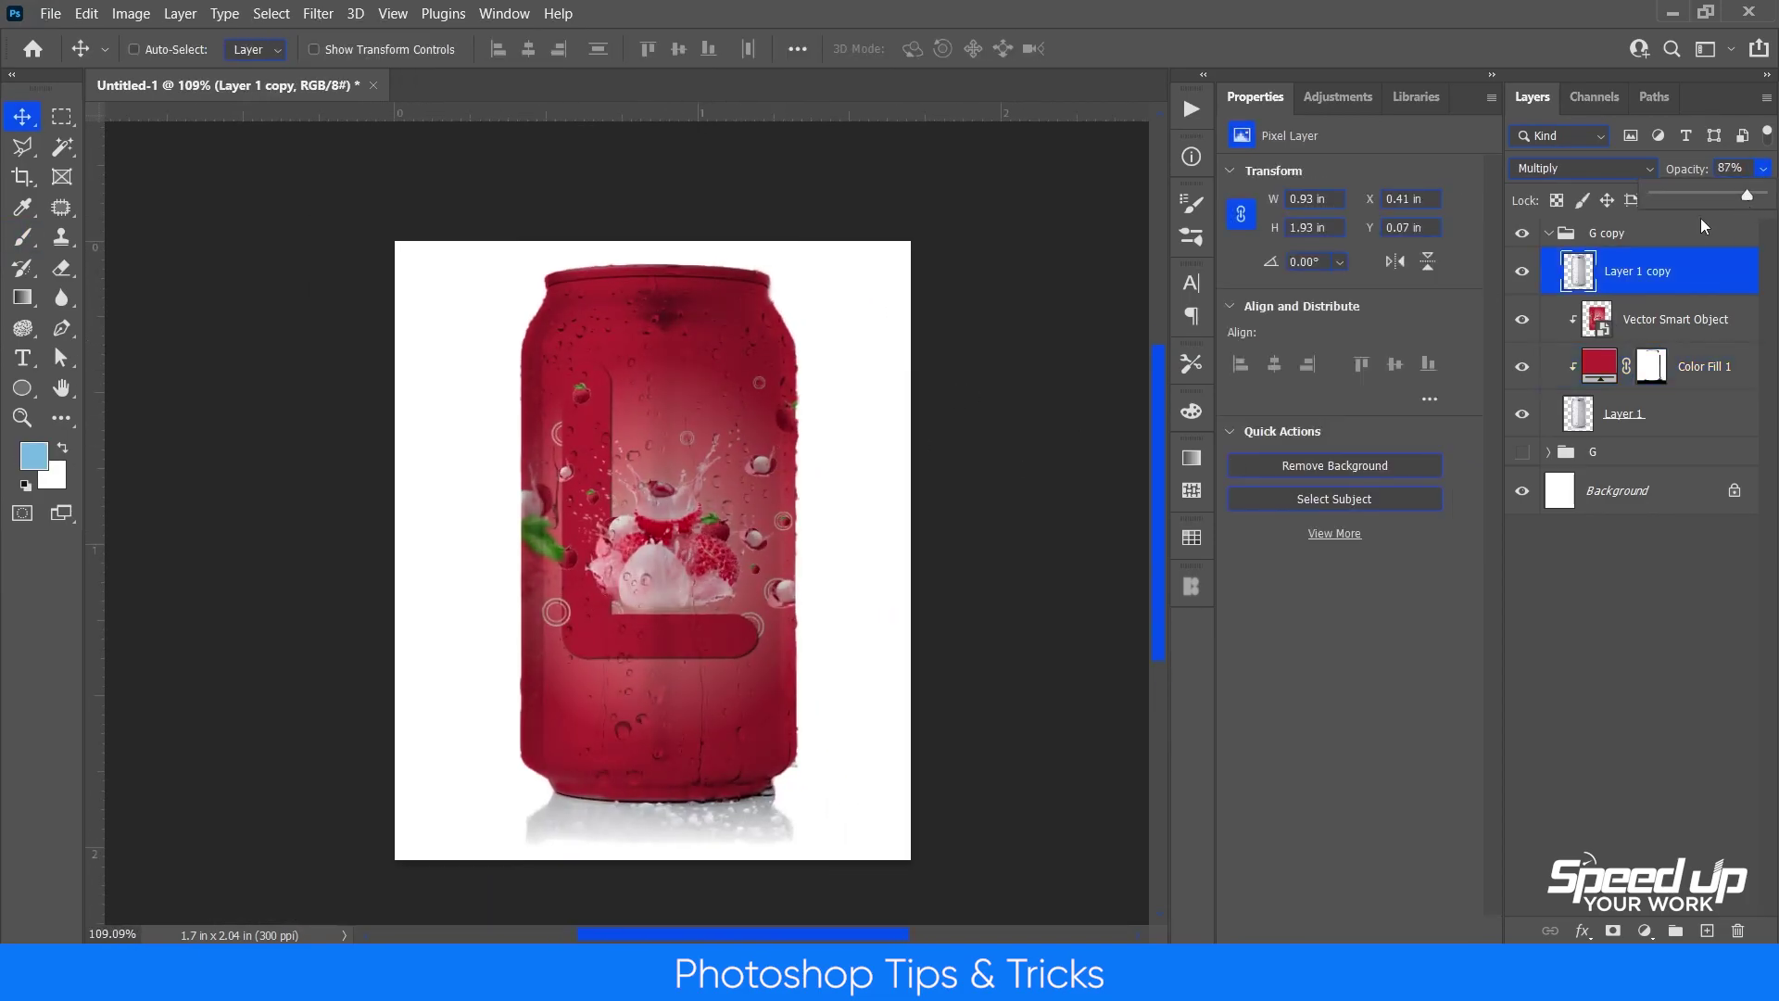
Rename the duplicated group L and collapse it.
double_click(1606, 233)
text(L)
key(Return)
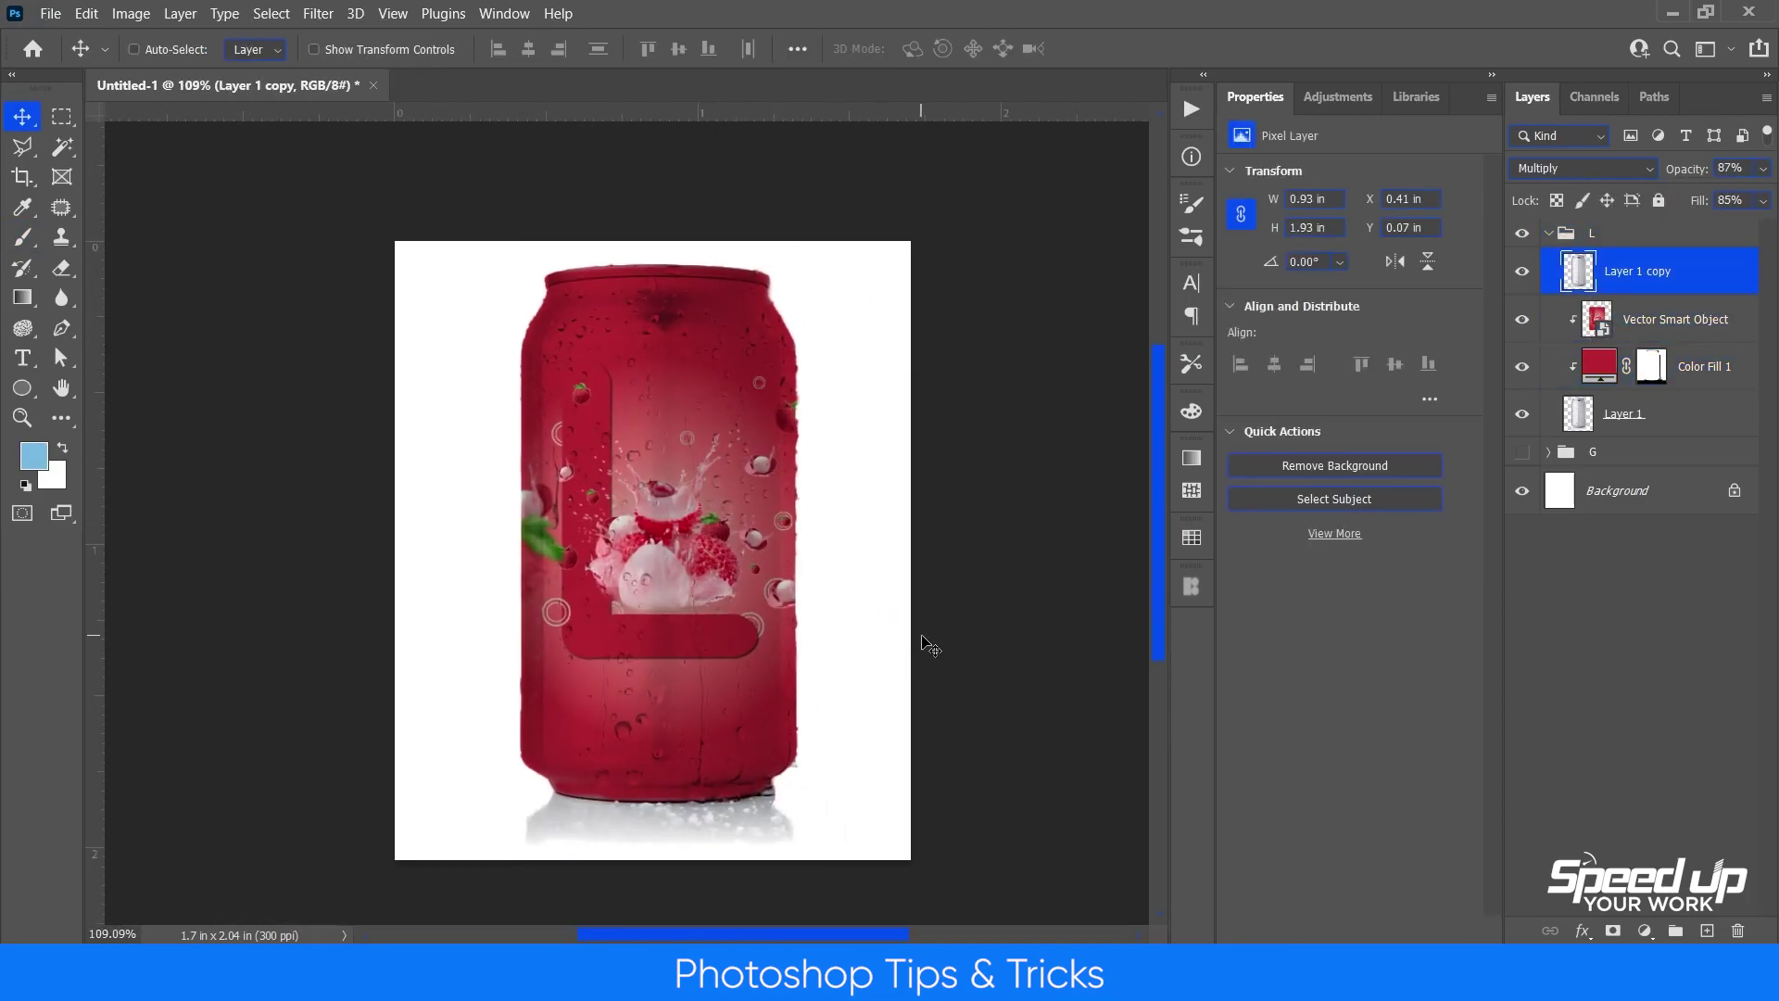
click(1549, 233)
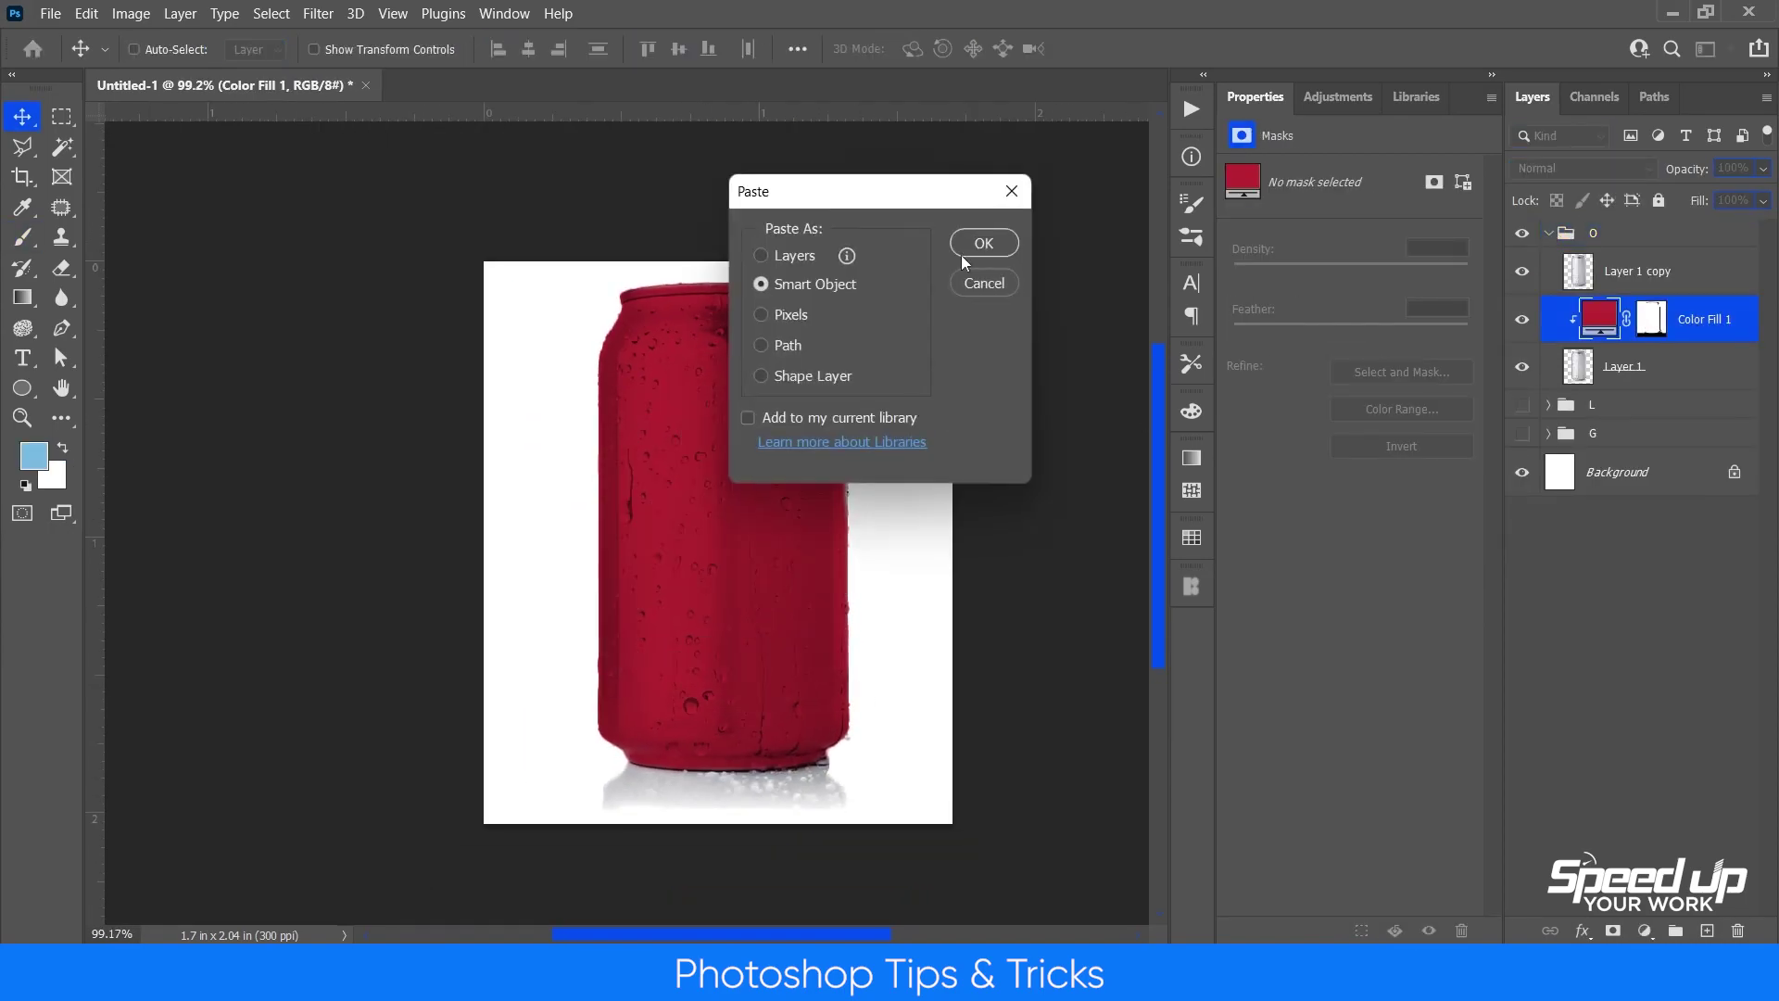
Paste the orange-slice artwork as a smart object in group O and retouch its mask along the can's edges.
click(975, 247)
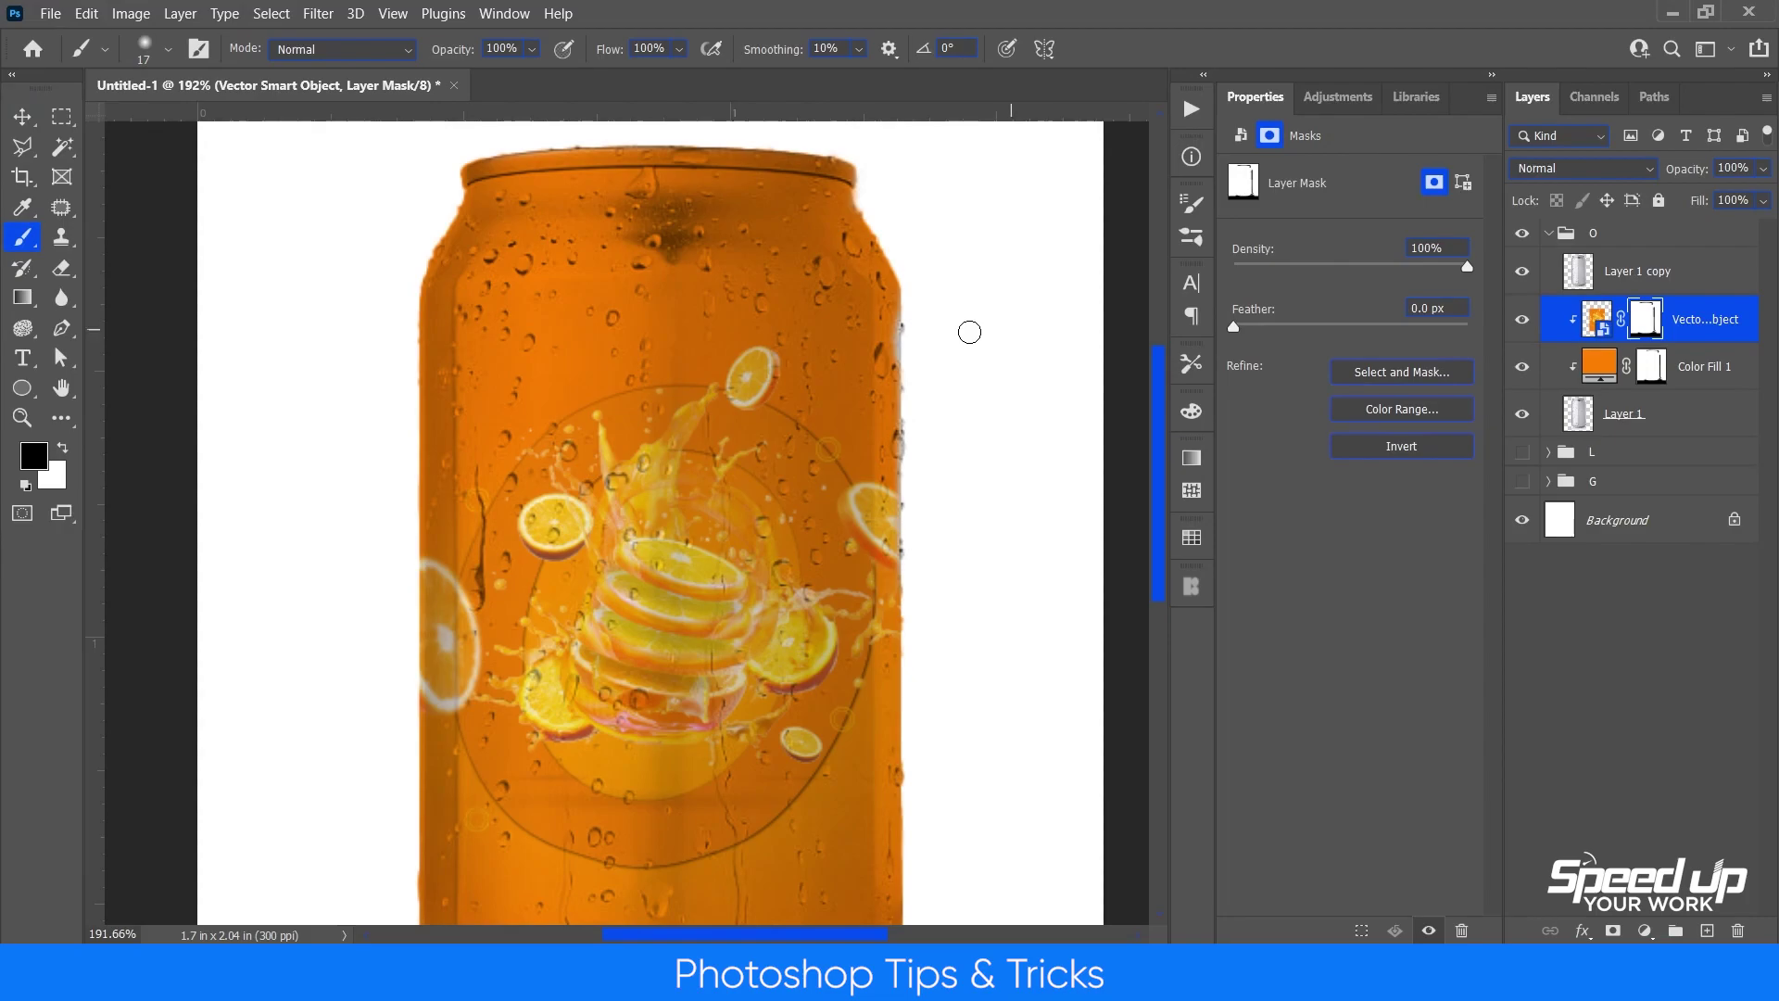
key(x)
key(alt+bracketleft)
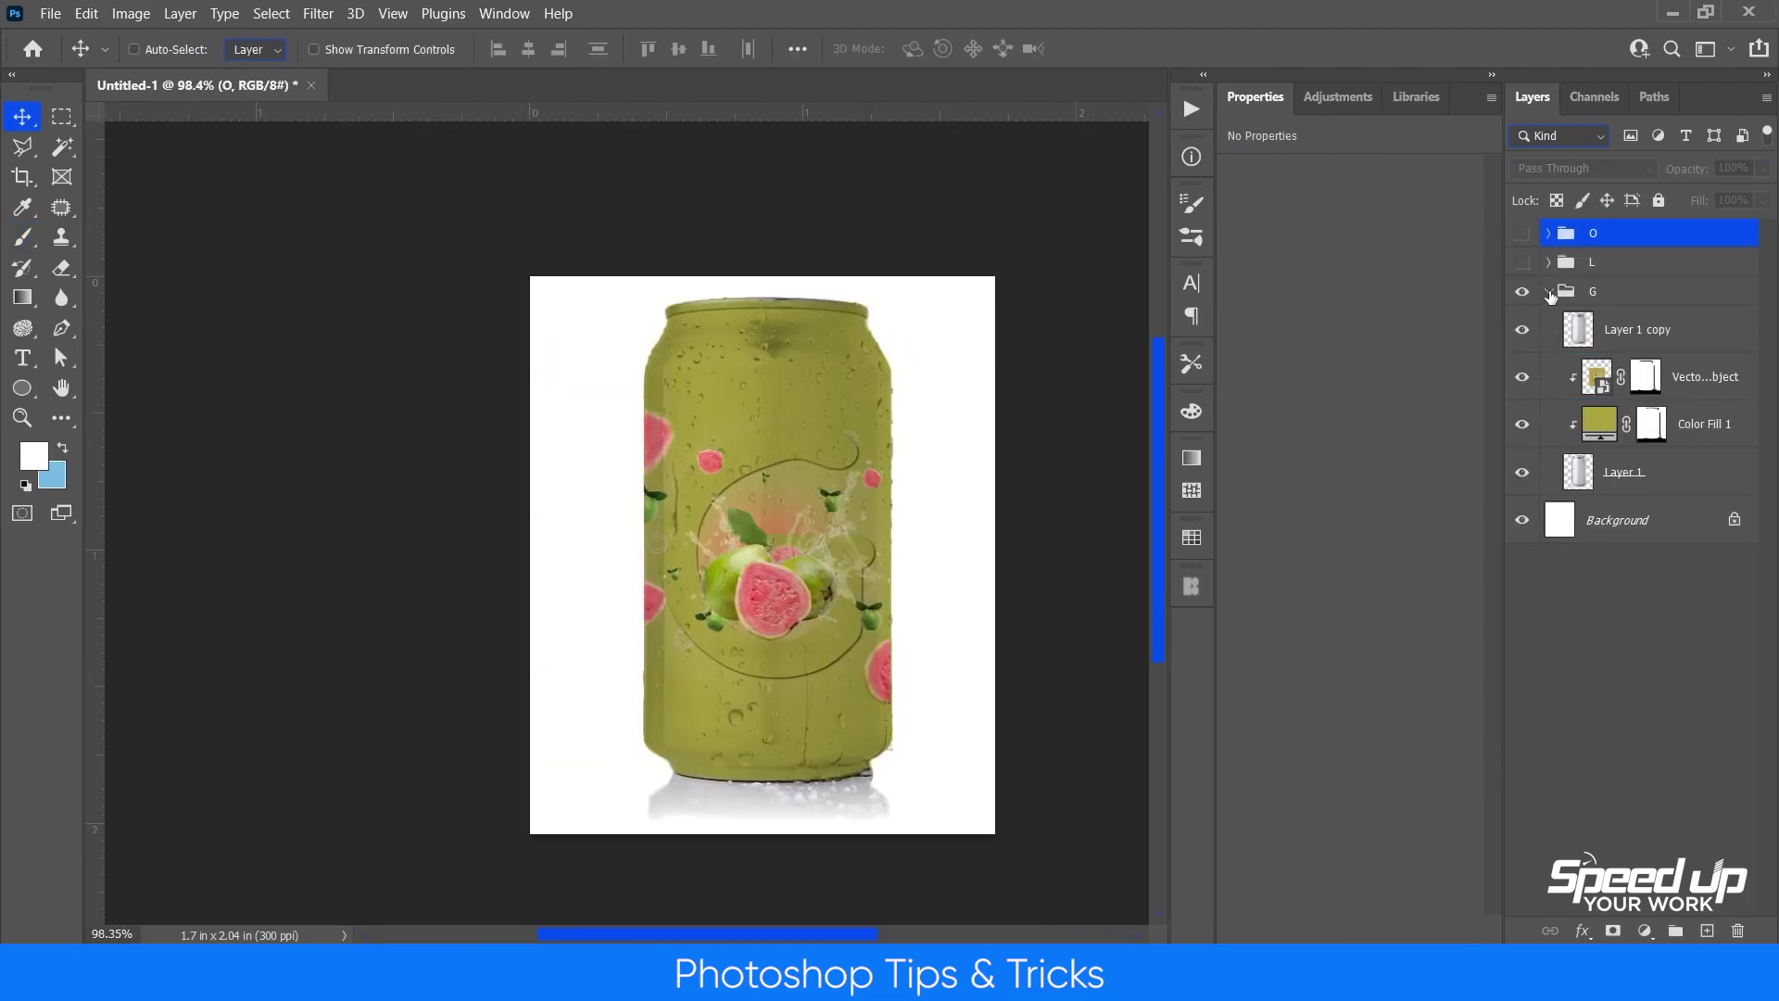
click(1547, 291)
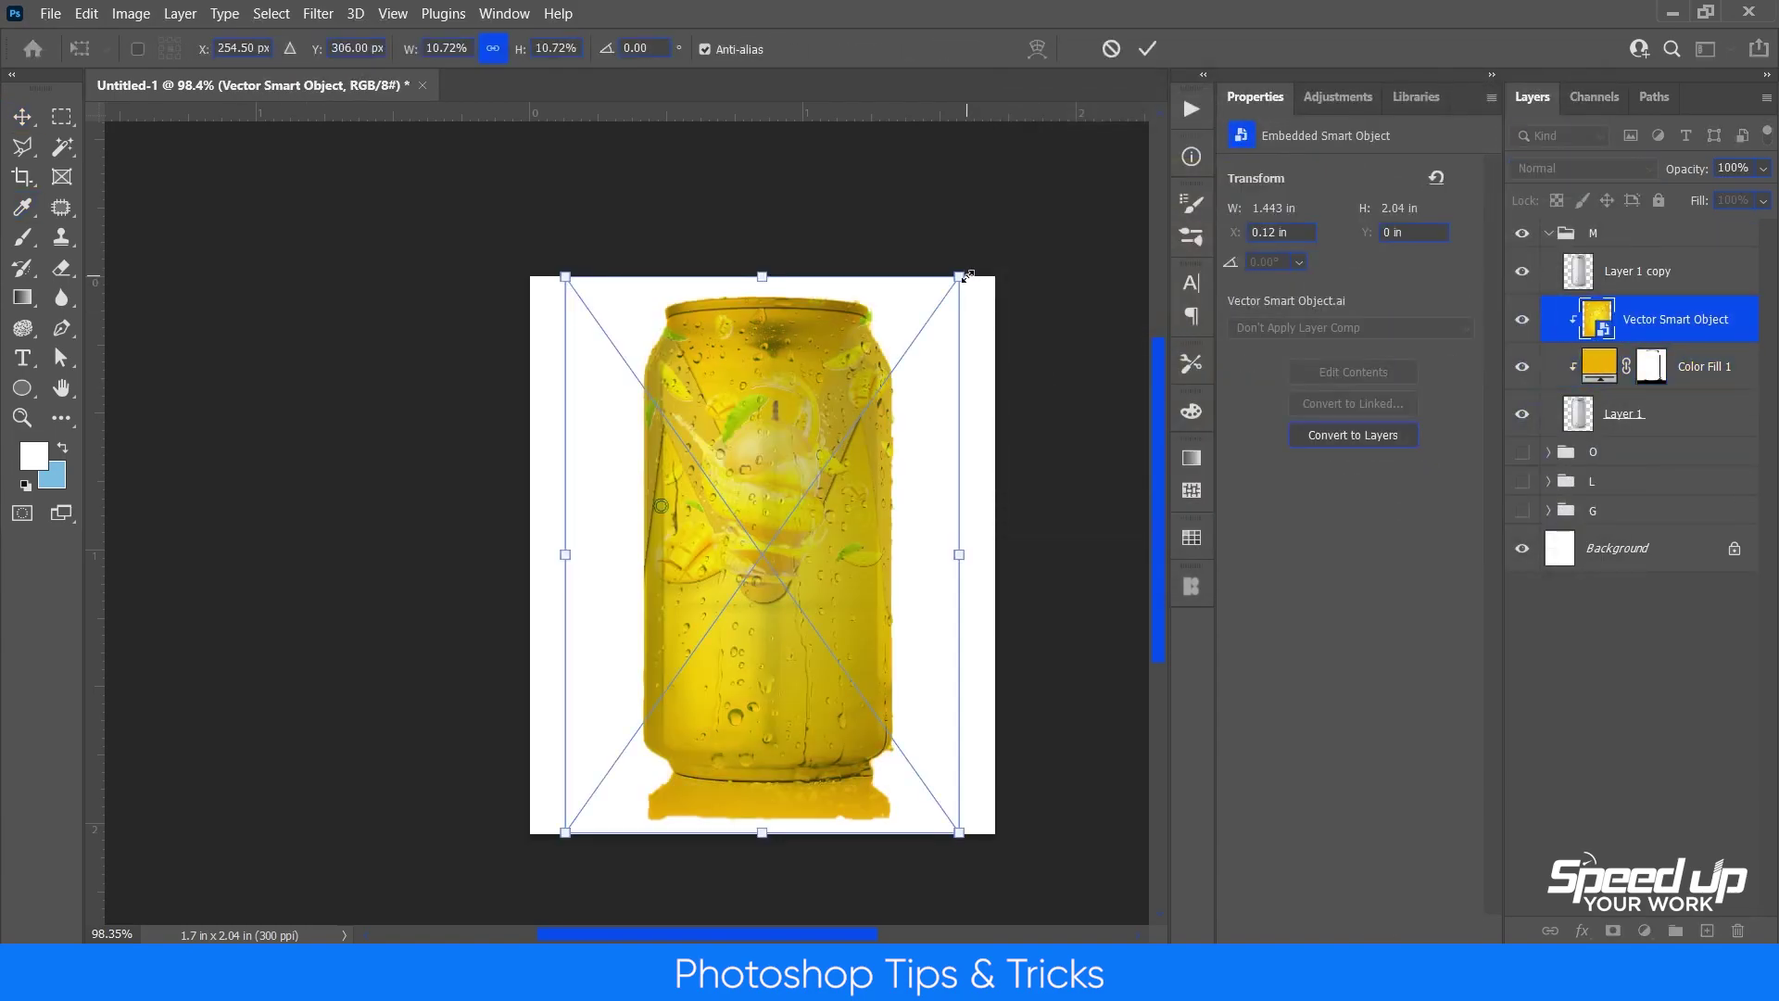
Scale the mango artwork in group M to 7.82% and position it over the yellow can's body.
drag(967, 275, 871, 315)
key(Return)
scroll(853, 497, up, 2)
drag(818, 492, 822, 528)
key(ctrl+t)
drag(913, 365, 949, 338)
mouse_move(889, 412)
mouse_down()
mouse_move(874, 429)
mouse_move(858, 396)
mouse_up()
drag(862, 385, 854, 387)
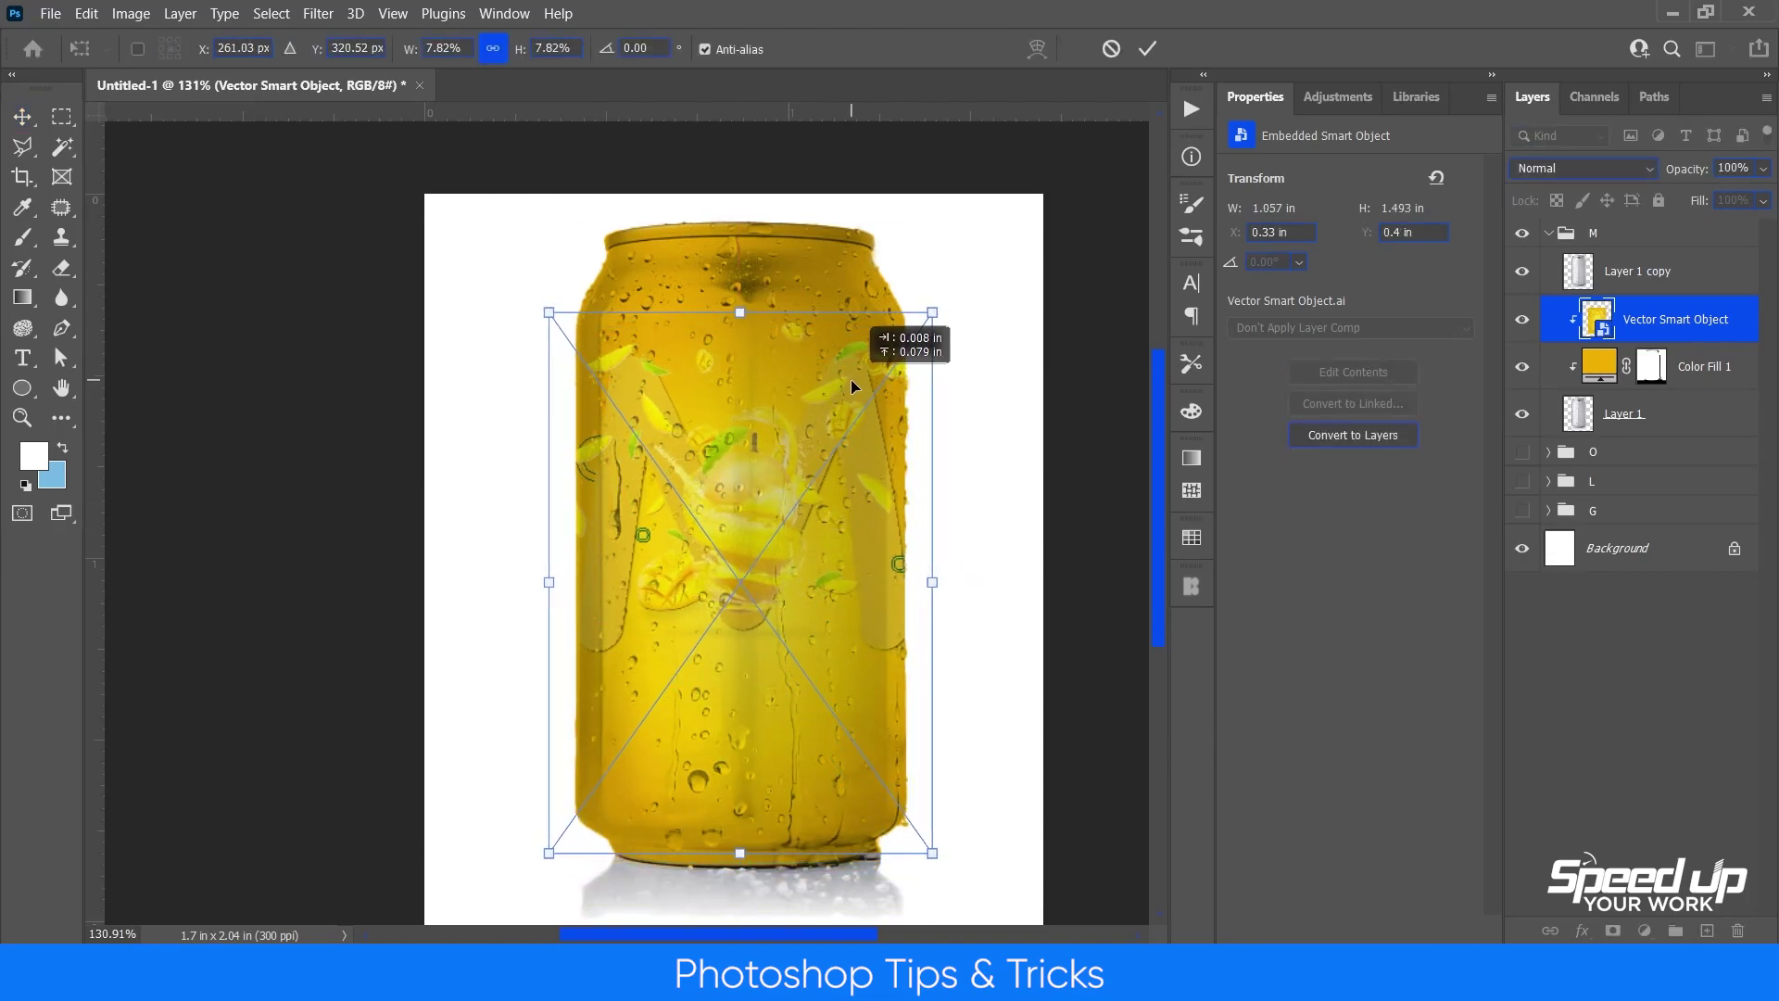
key(Return)
Set the opacity of group M to 88% and collapse the group.
scroll(940, 547, down, 2)
scroll(940, 547, down, 1)
click(1603, 232)
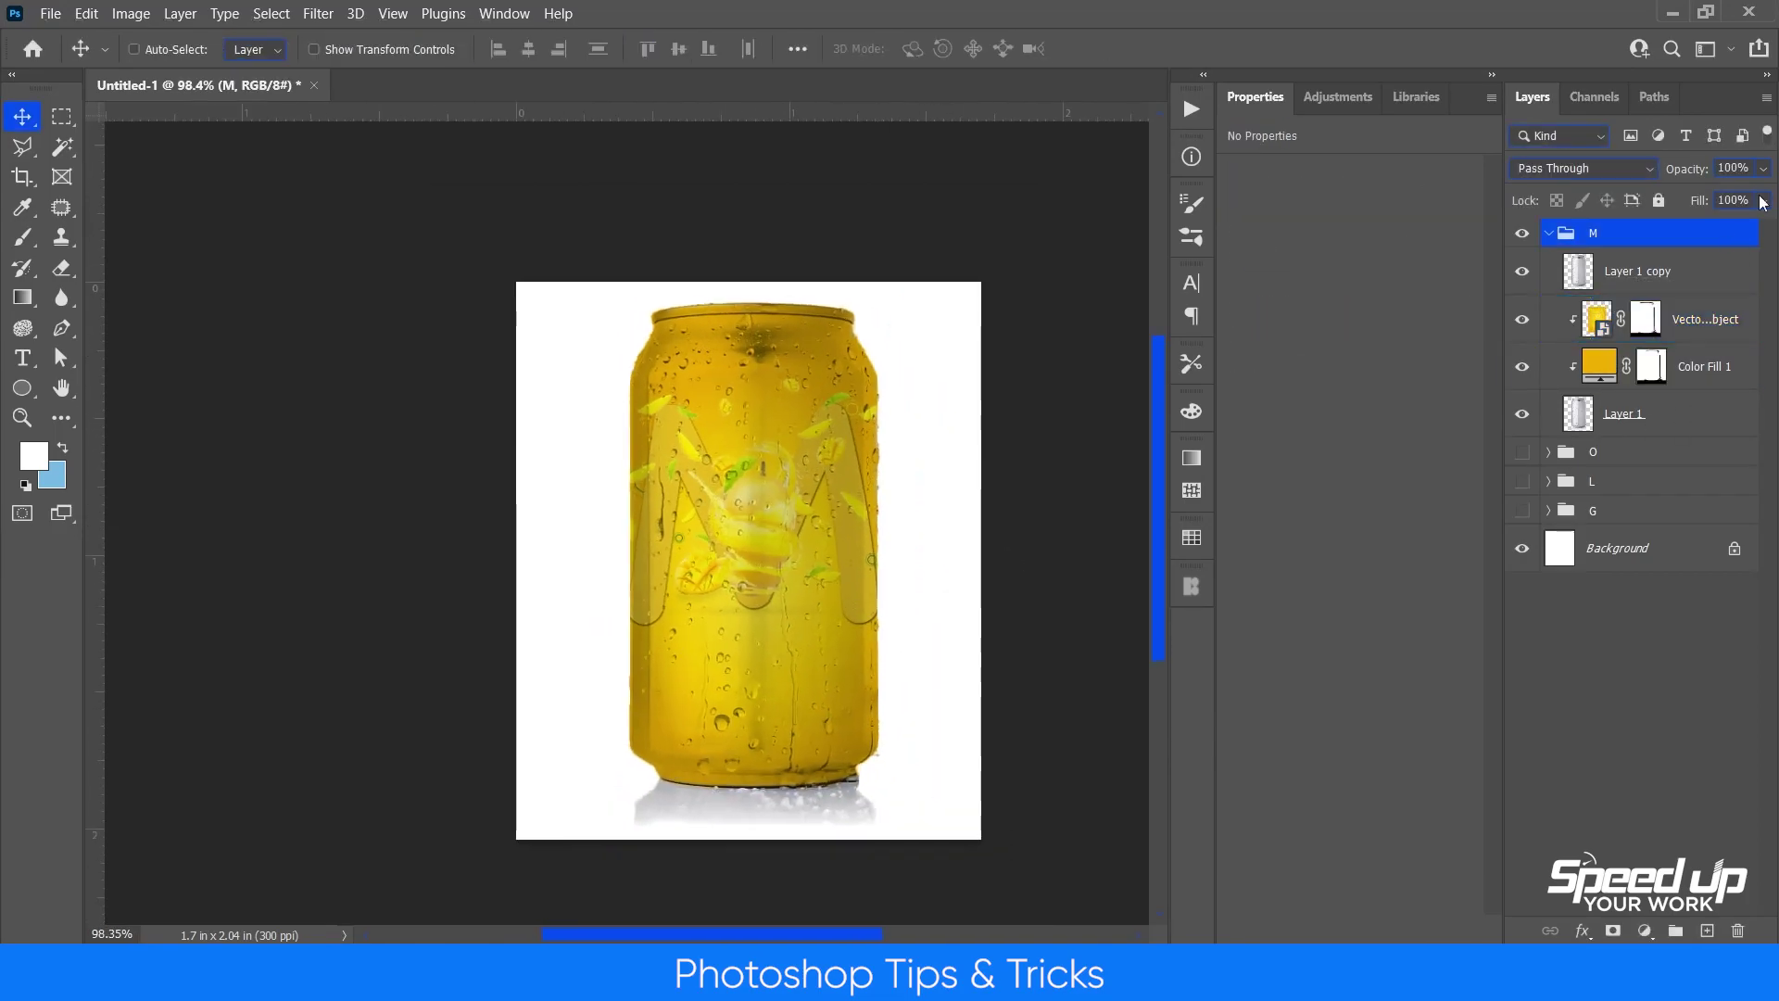
click(1548, 233)
scroll(1007, 569, up, 1)
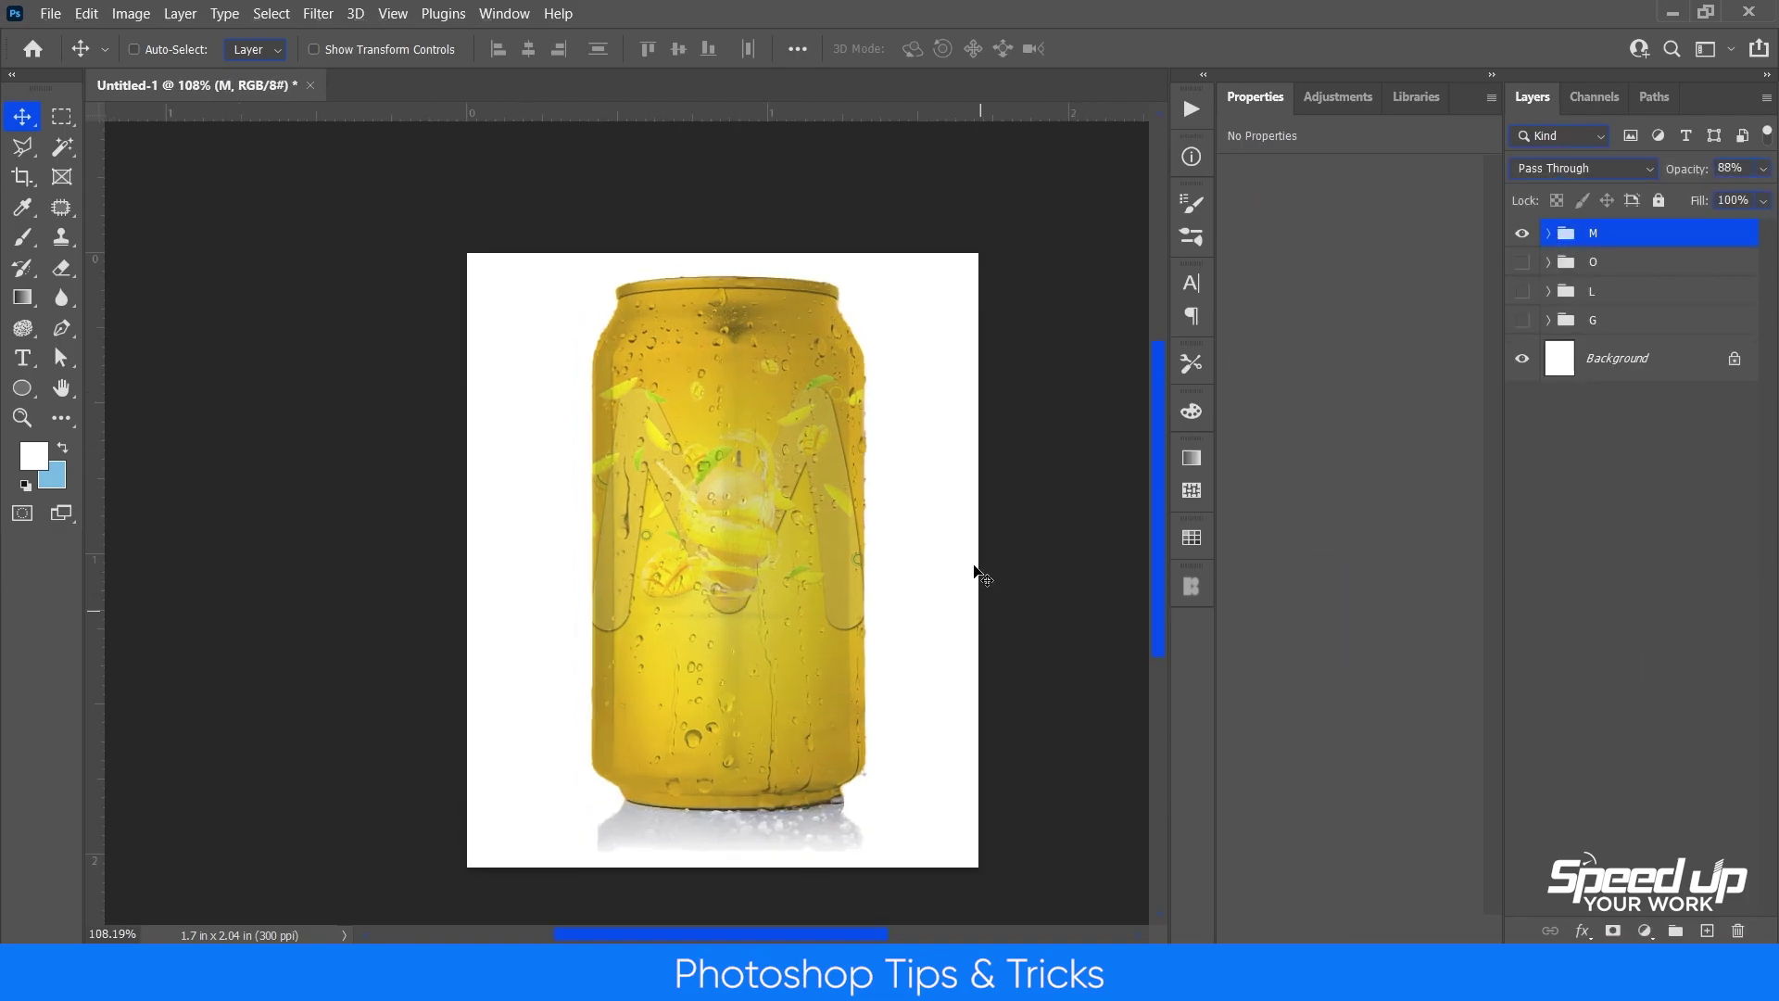
Compare the can variants by showing groups M, O, L and G one at a time.
click(1522, 233)
click(1522, 262)
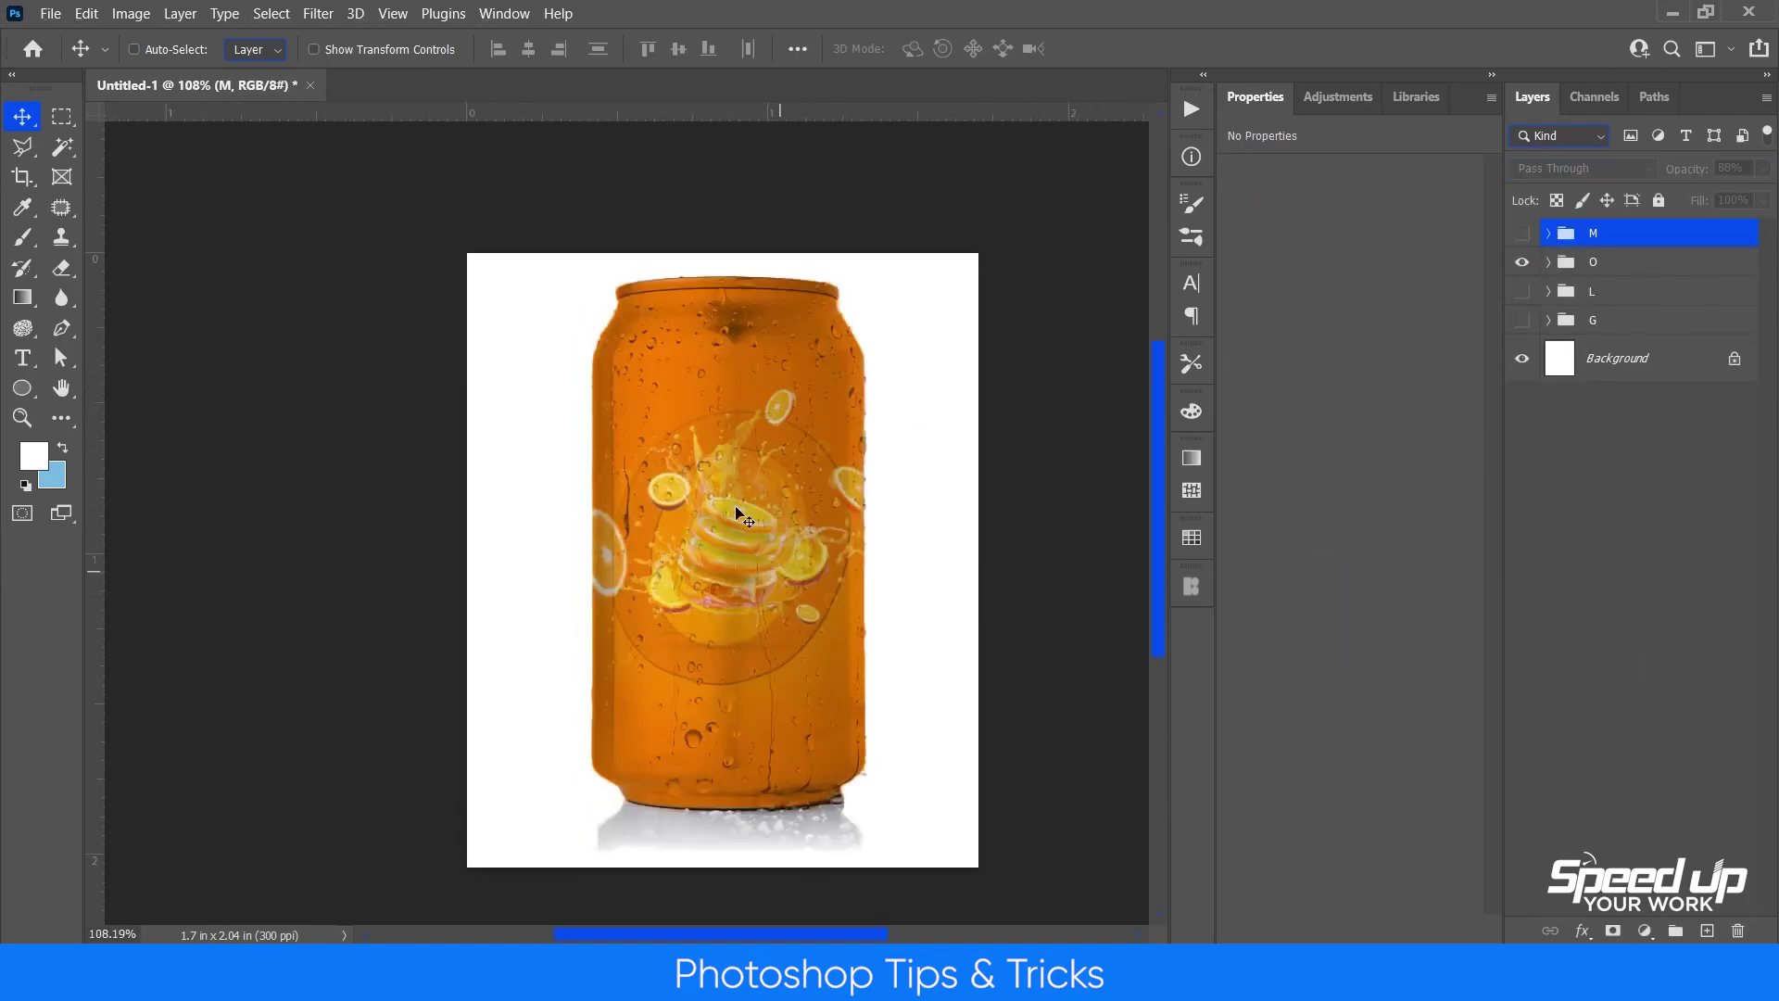
click(1522, 263)
click(1522, 291)
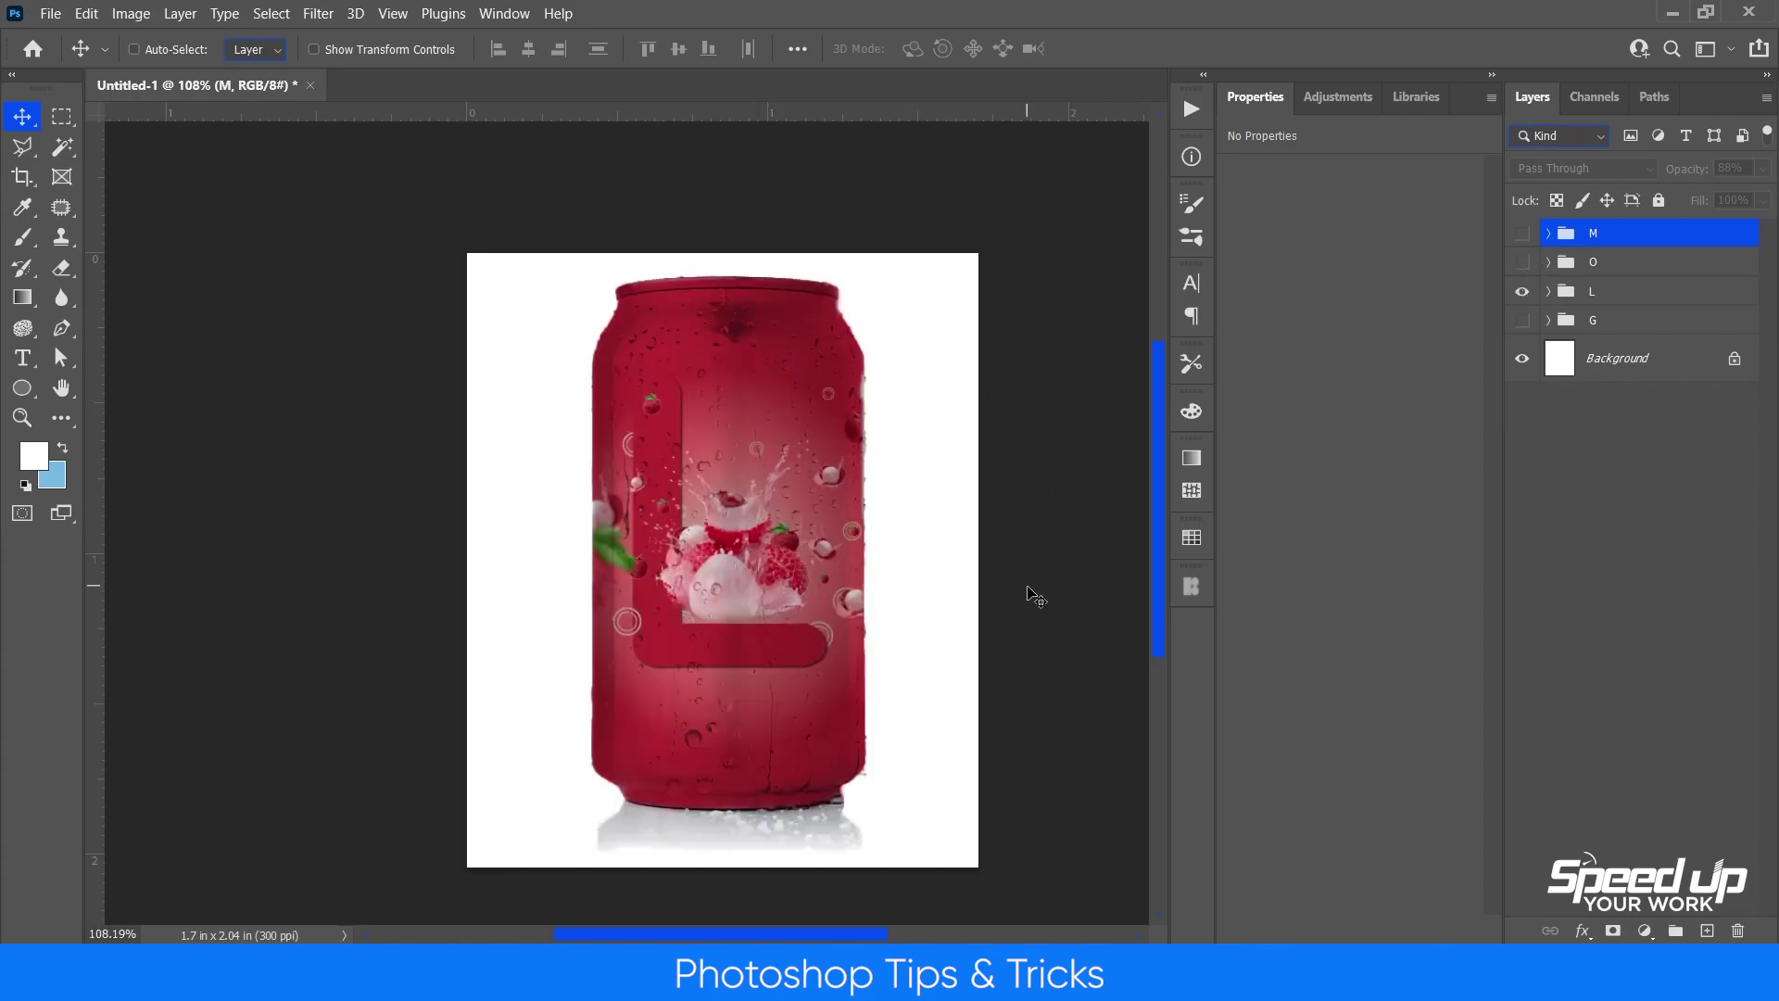
click(1522, 291)
click(1522, 320)
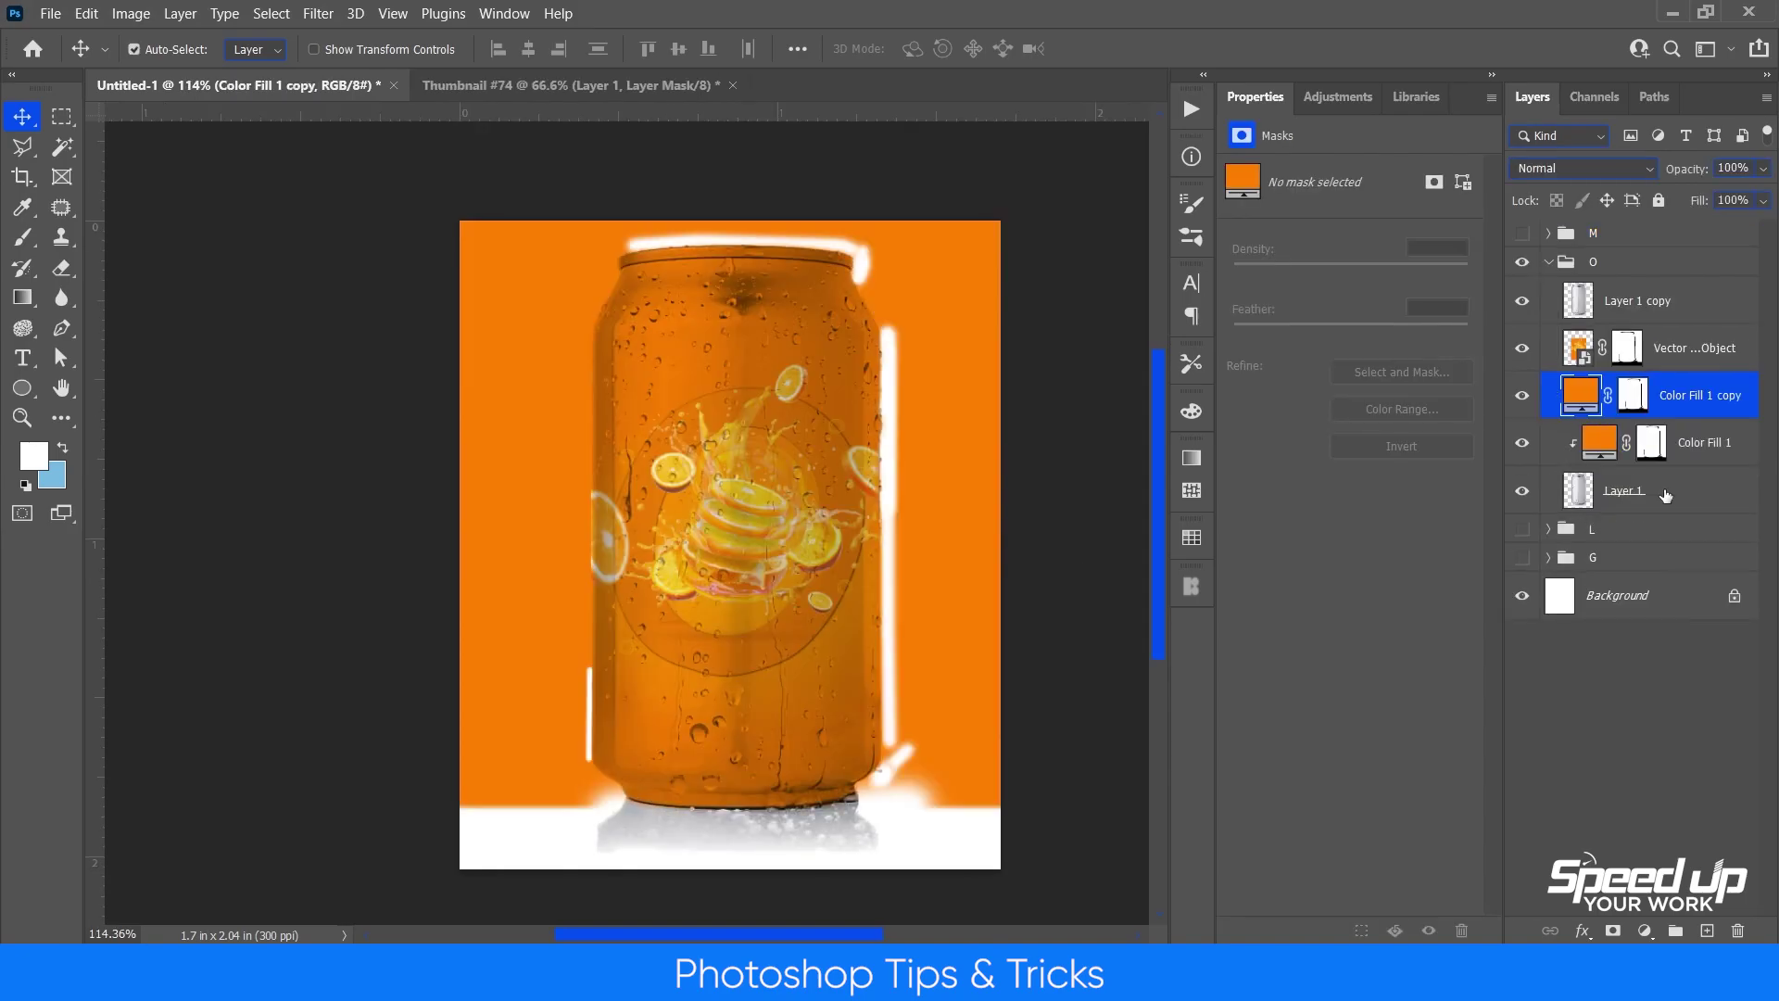
Duplicate group O's orange colour fill, clip the copy to the can, and set the lower fill's blend mode to Color.
key(ctrl+j)
alt+click(1591, 419)
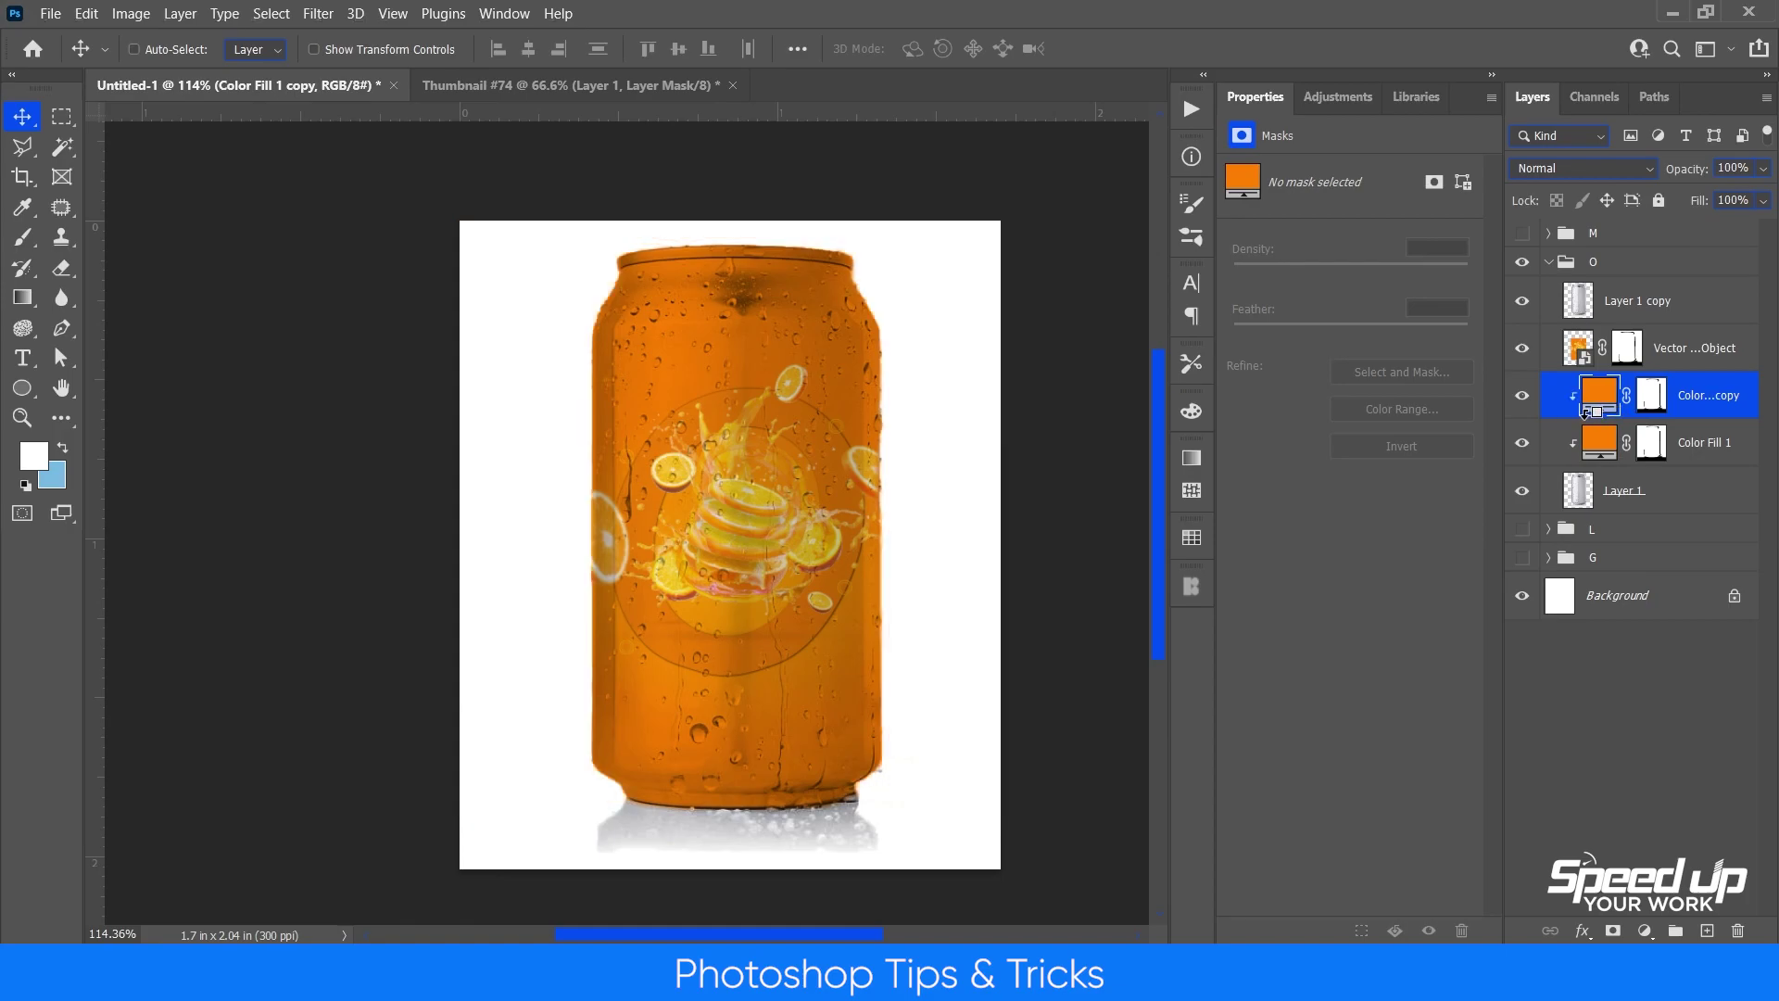
click(1602, 447)
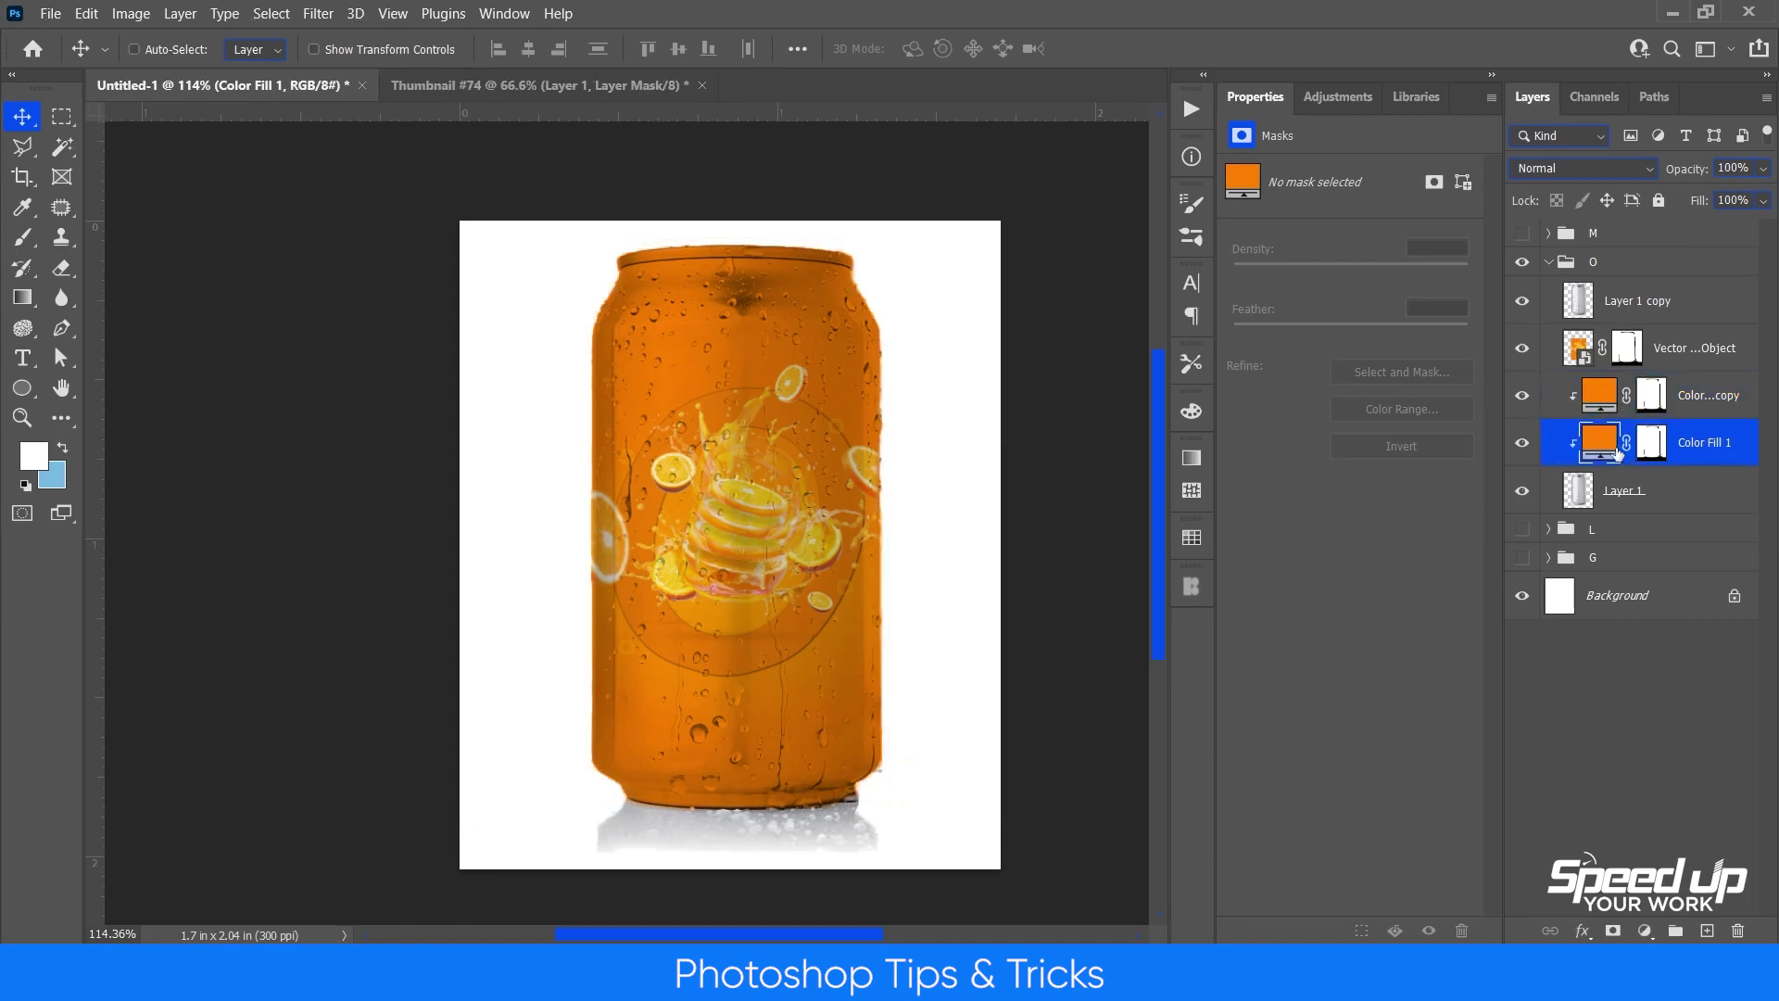
click(1582, 167)
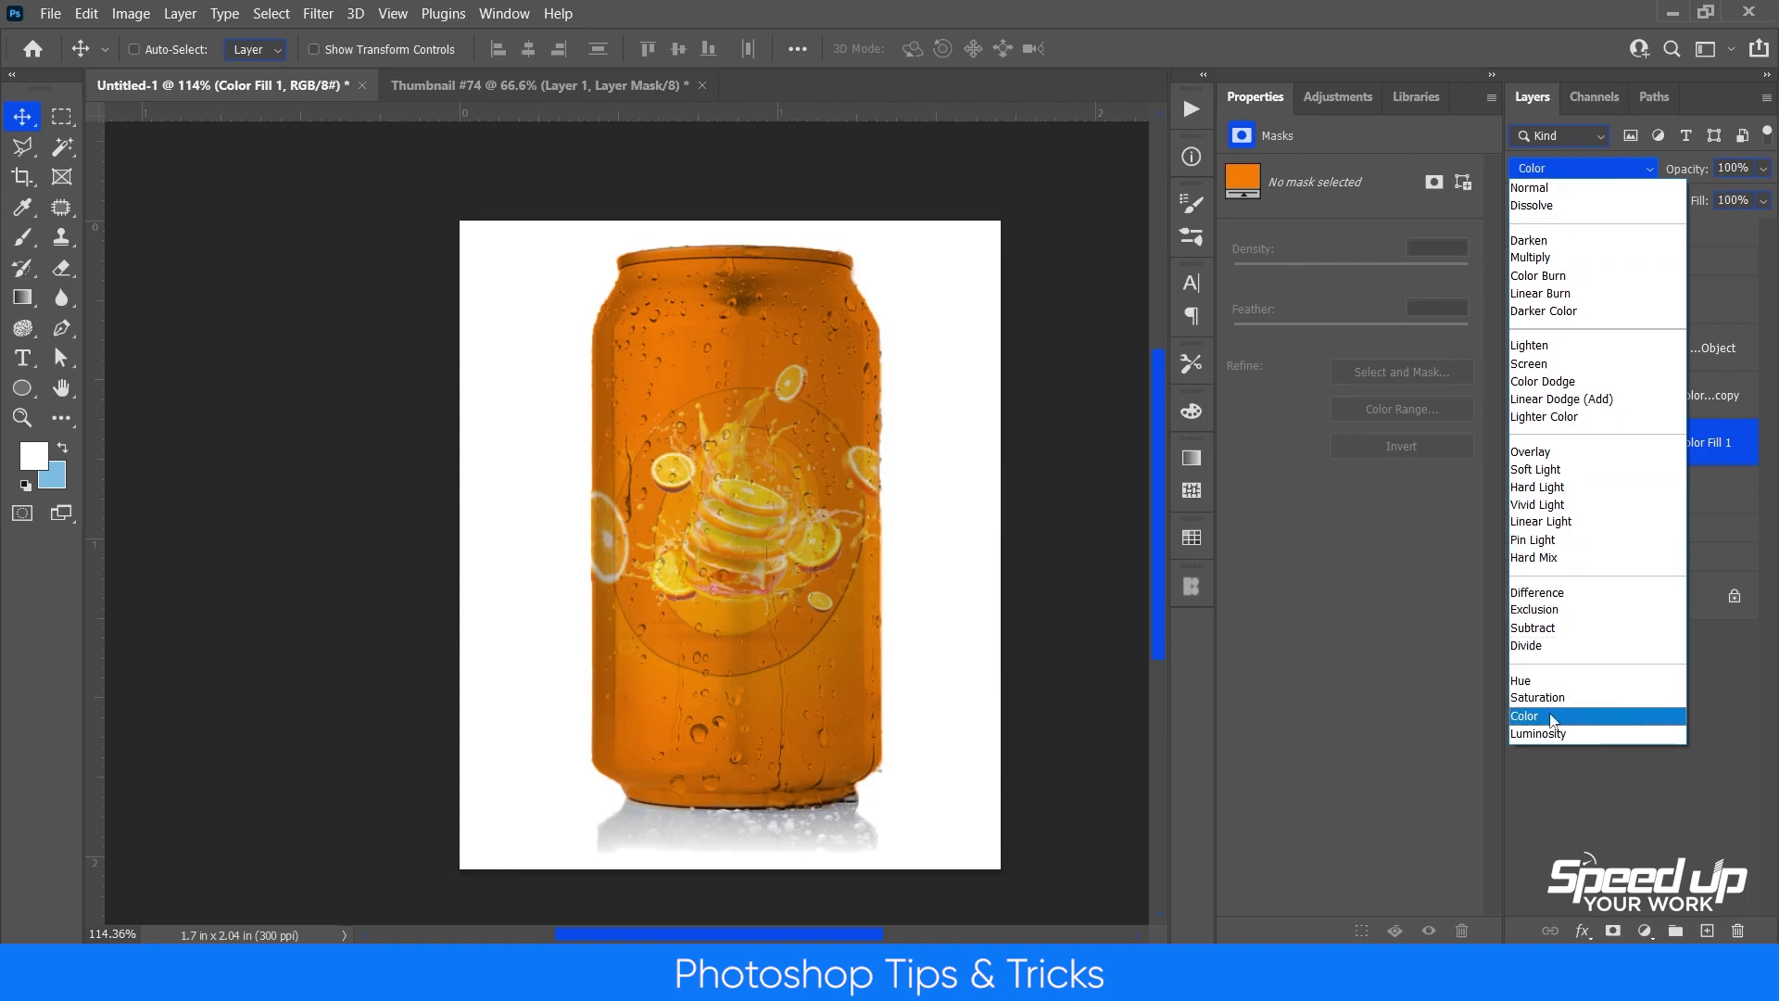
click(1566, 718)
Paint white on the lower colour fill's mask over the can's reflection to tint it orange.
click(1647, 441)
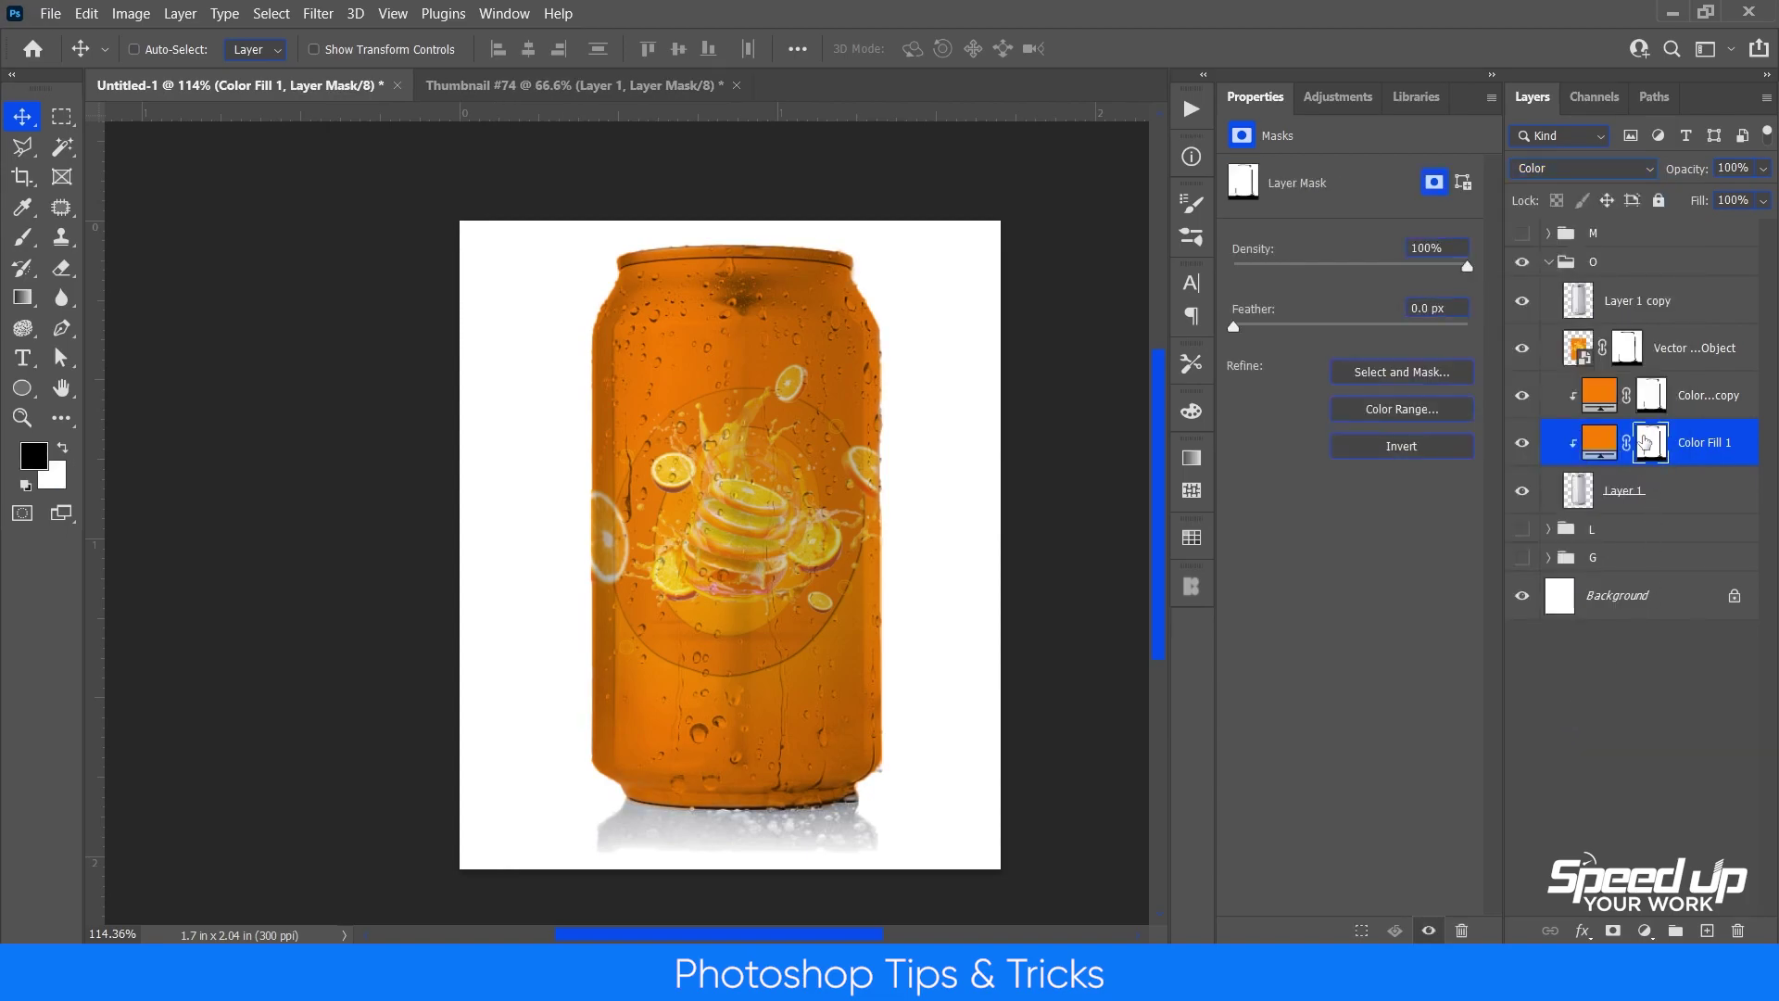
scroll(752, 847, up, 5)
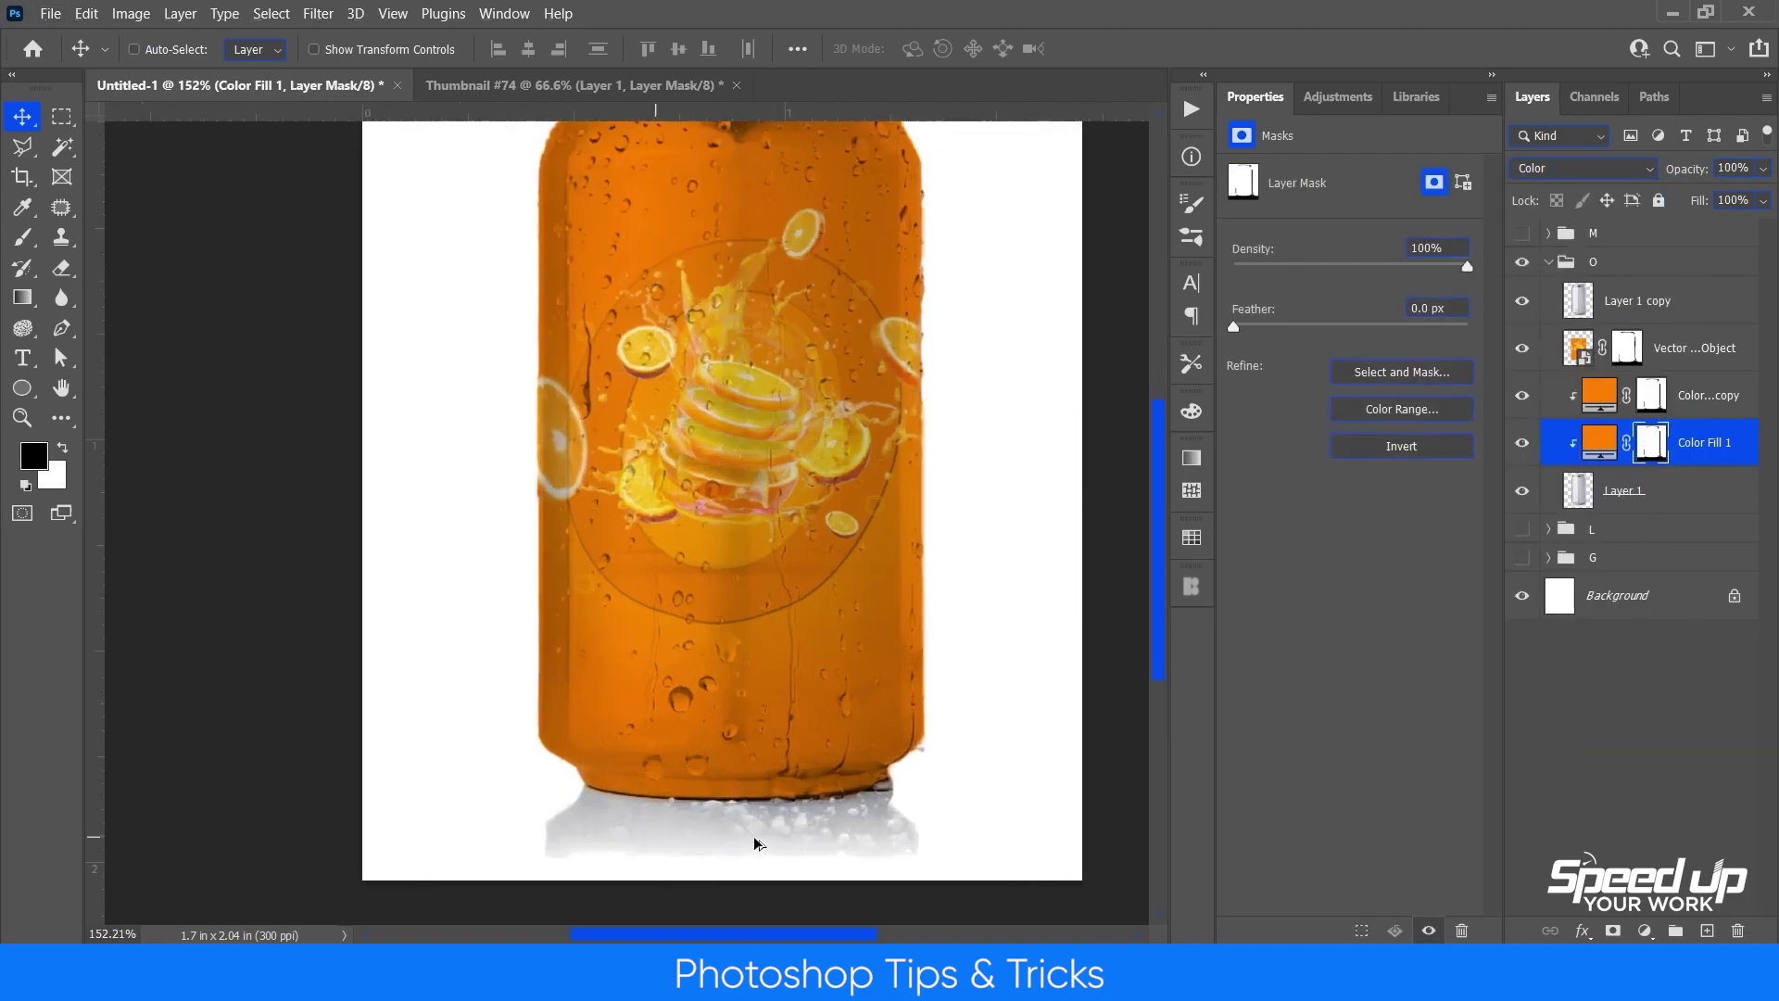
mouse_move(754, 842)
mouse_down()
mouse_move(770, 741)
mouse_move(802, 759)
mouse_move(587, 764)
mouse_move(466, 790)
mouse_move(528, 730)
mouse_move(882, 736)
mouse_move(834, 733)
mouse_move(957, 716)
mouse_up()
key(b)
key(x)
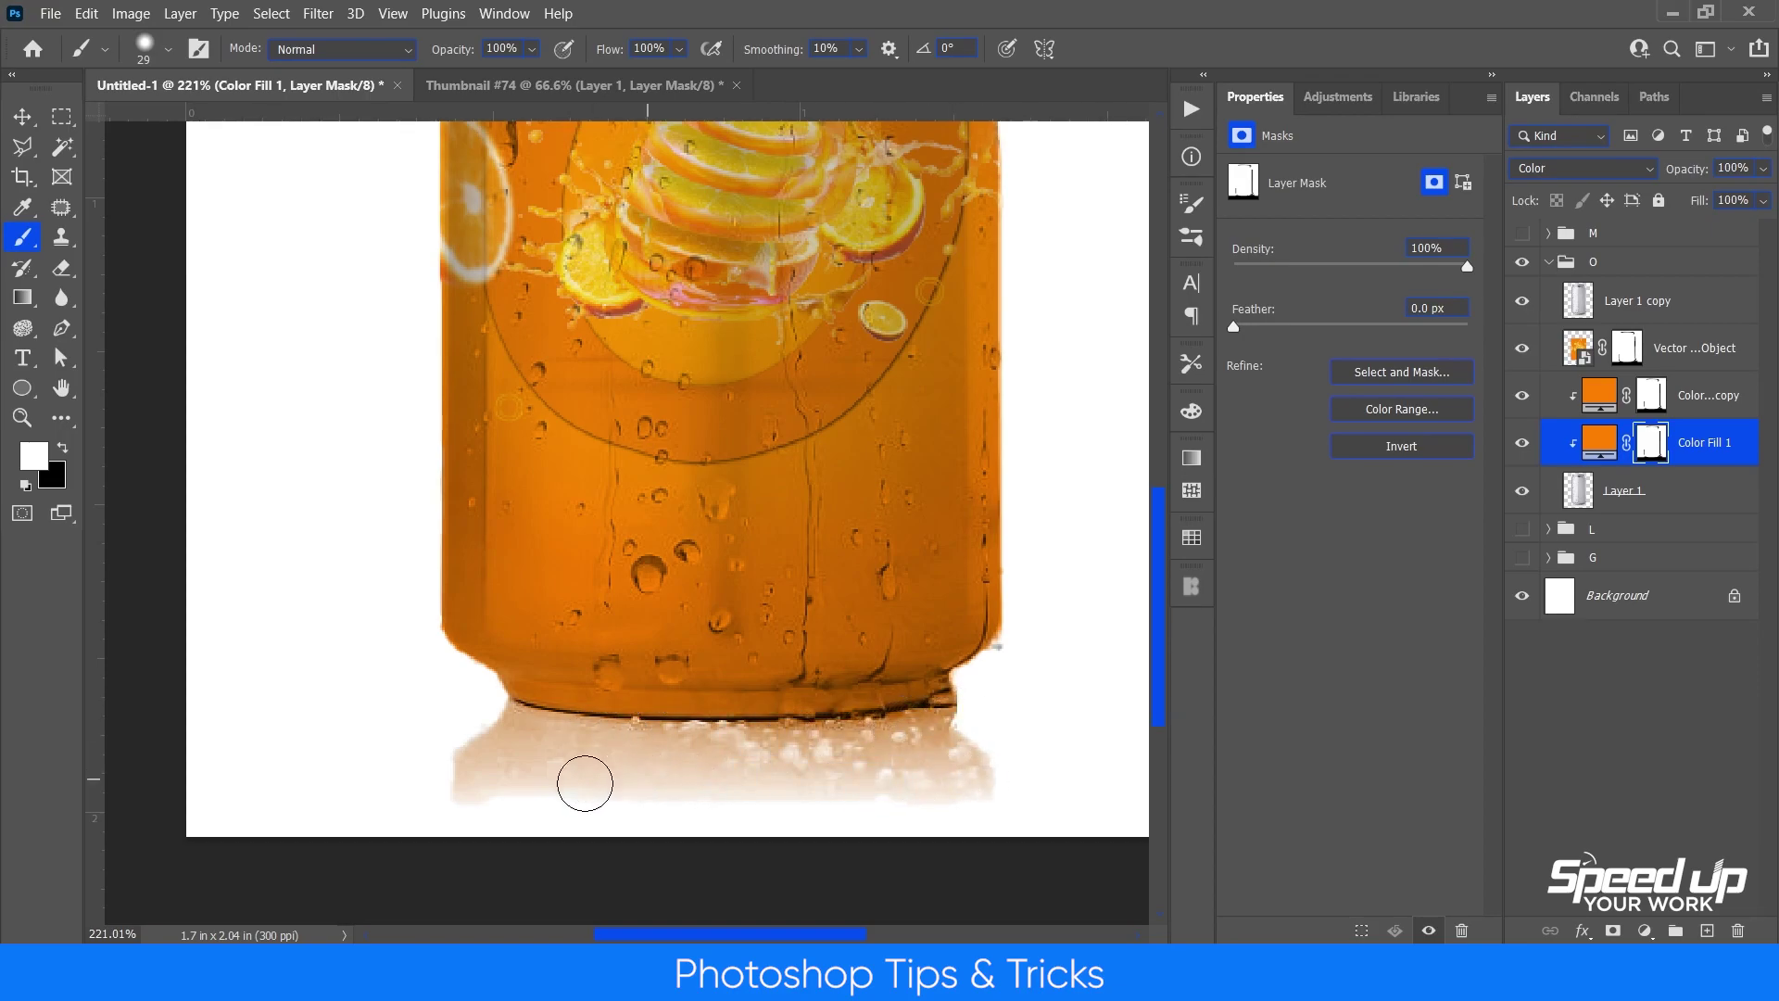
scroll(806, 755, down, 3)
key(v)
scroll(885, 711, right, 2)
scroll(865, 707, up, 1)
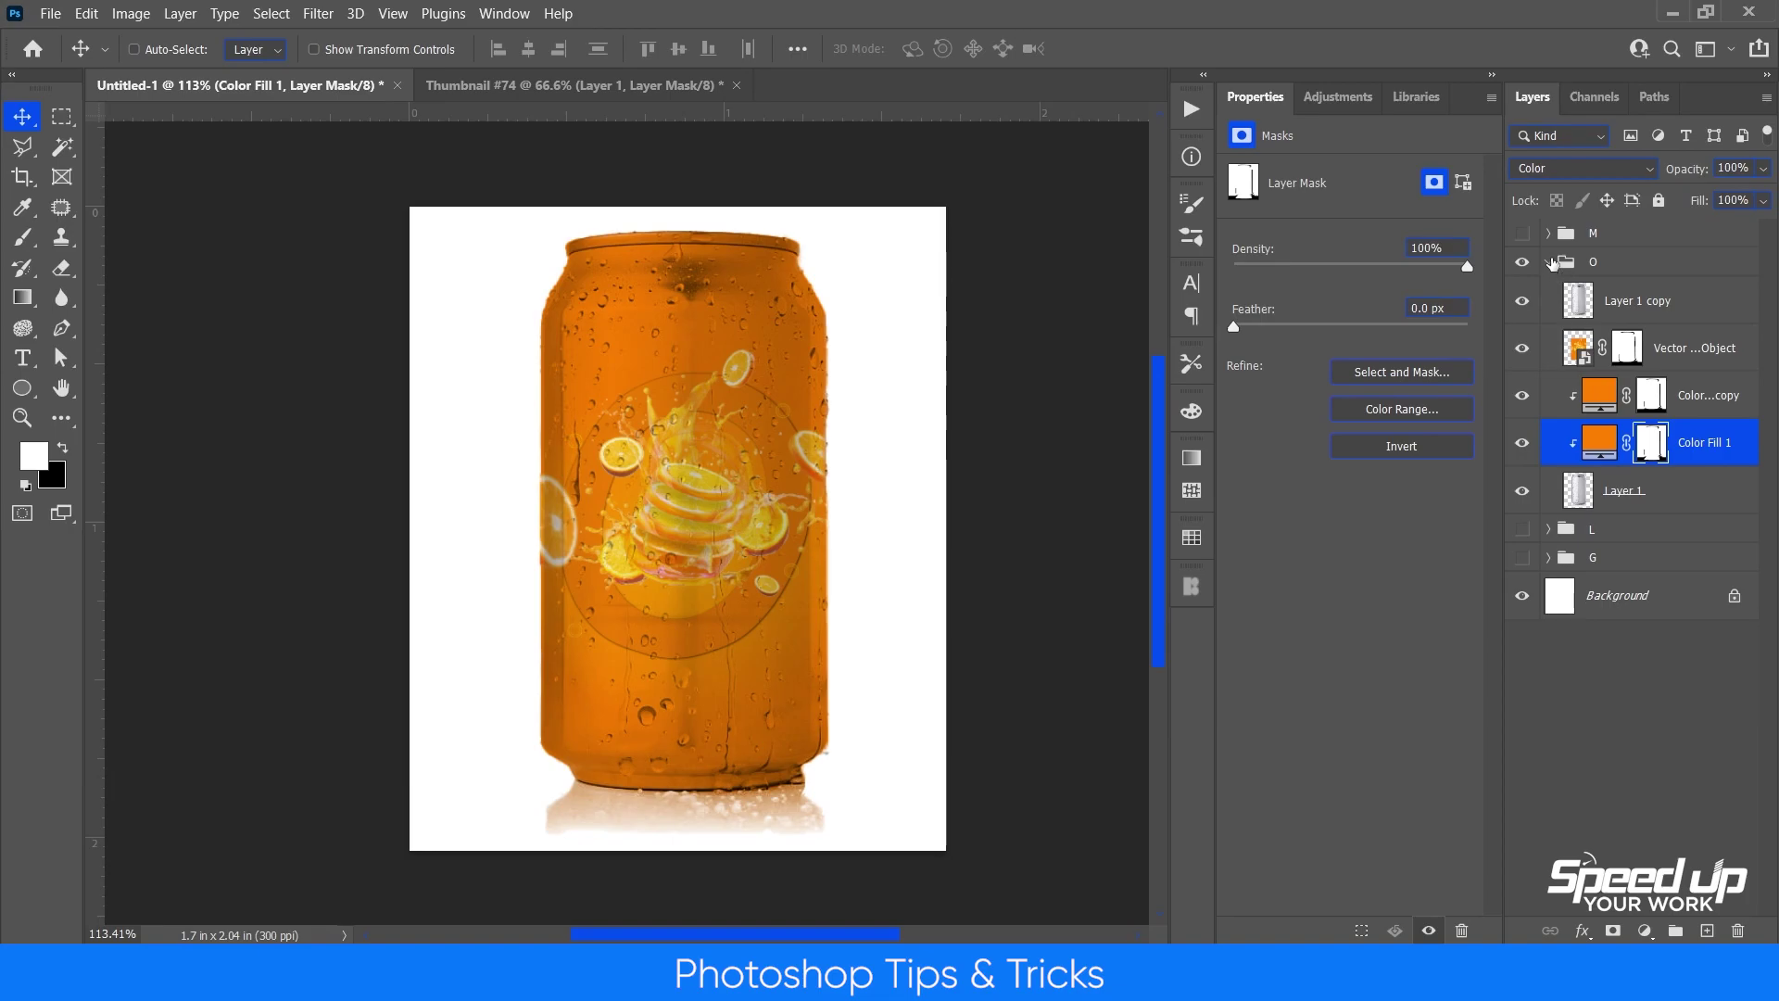
Collapse and hide group O, and show group M in its place.
click(1549, 262)
click(1522, 262)
click(1521, 233)
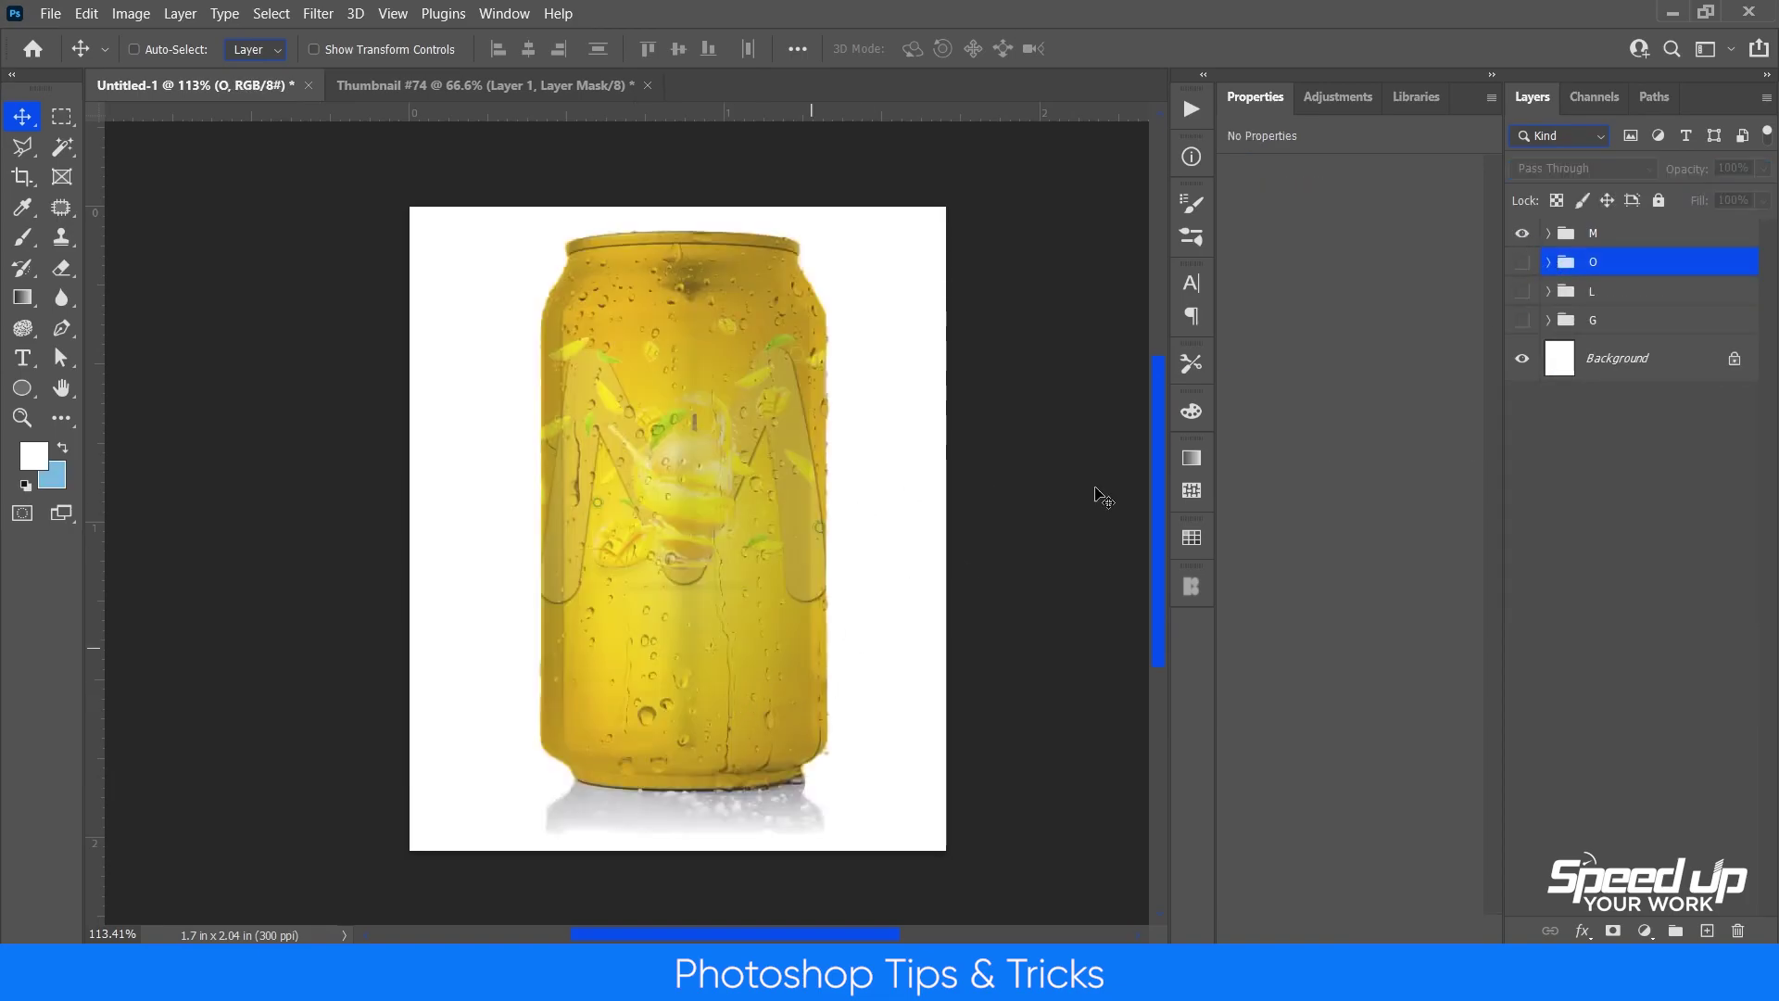
Duplicate the yellow colour fill inside group M and clip the copy to the can.
click(1548, 233)
click(1598, 371)
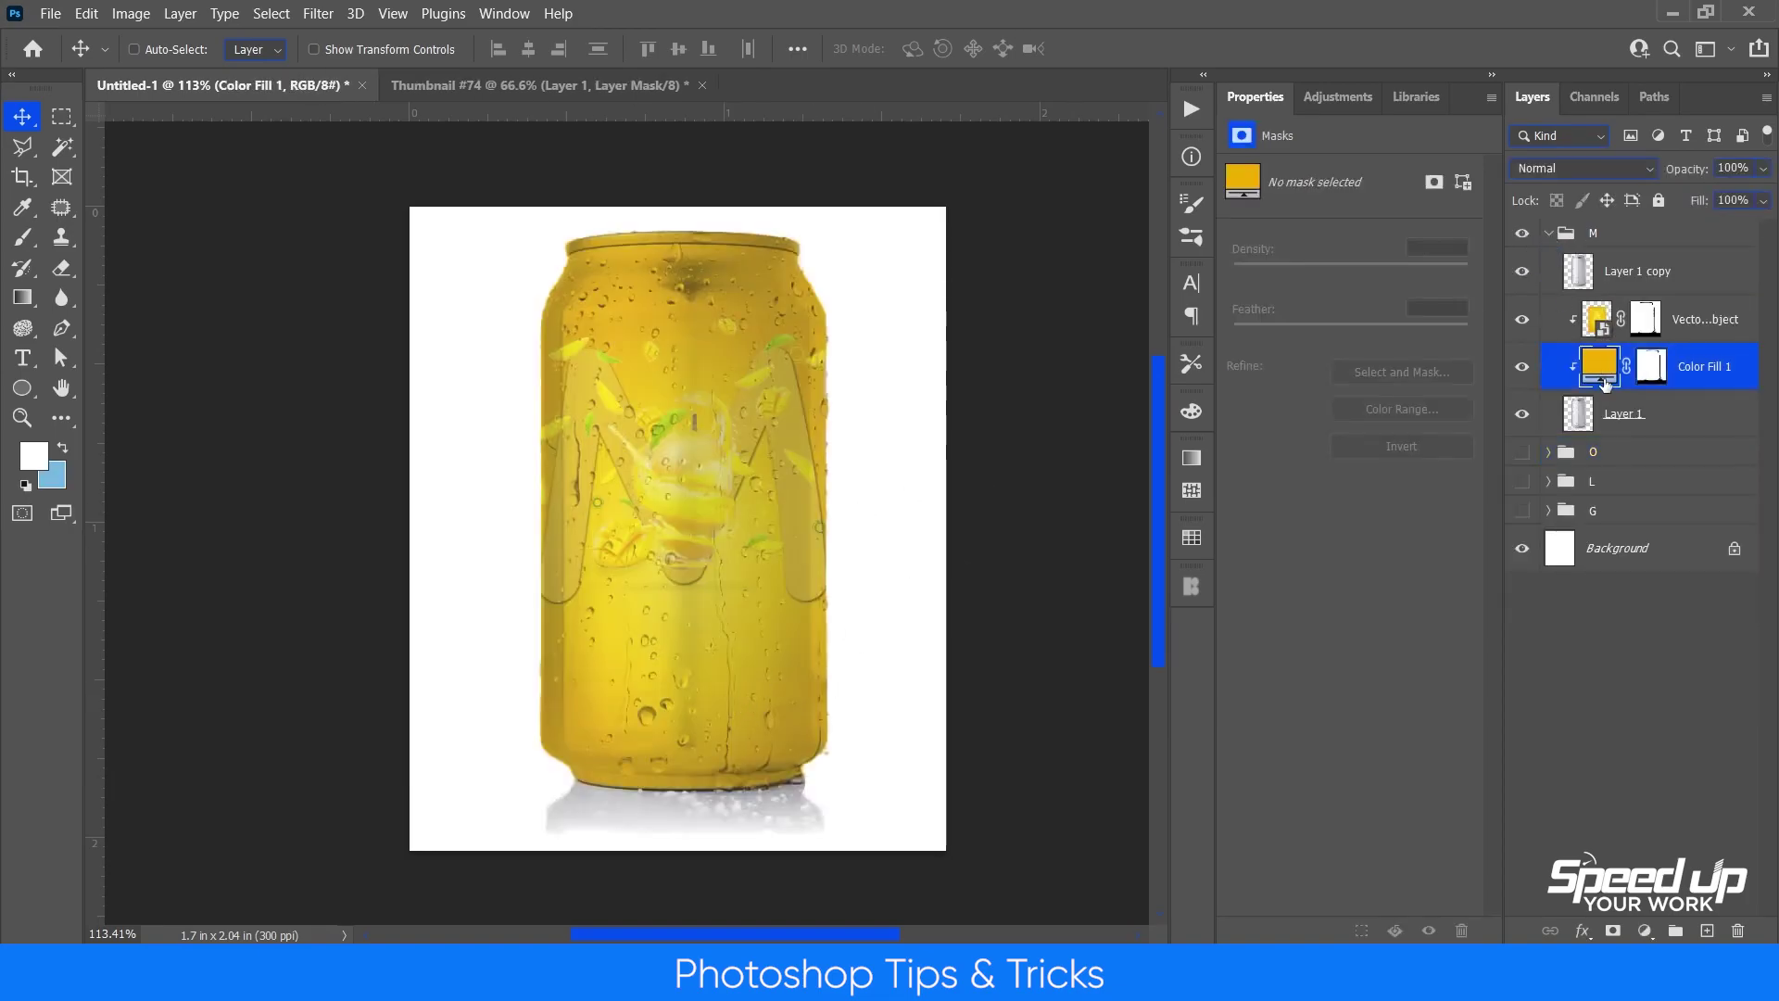
drag(1601, 382, 1600, 382)
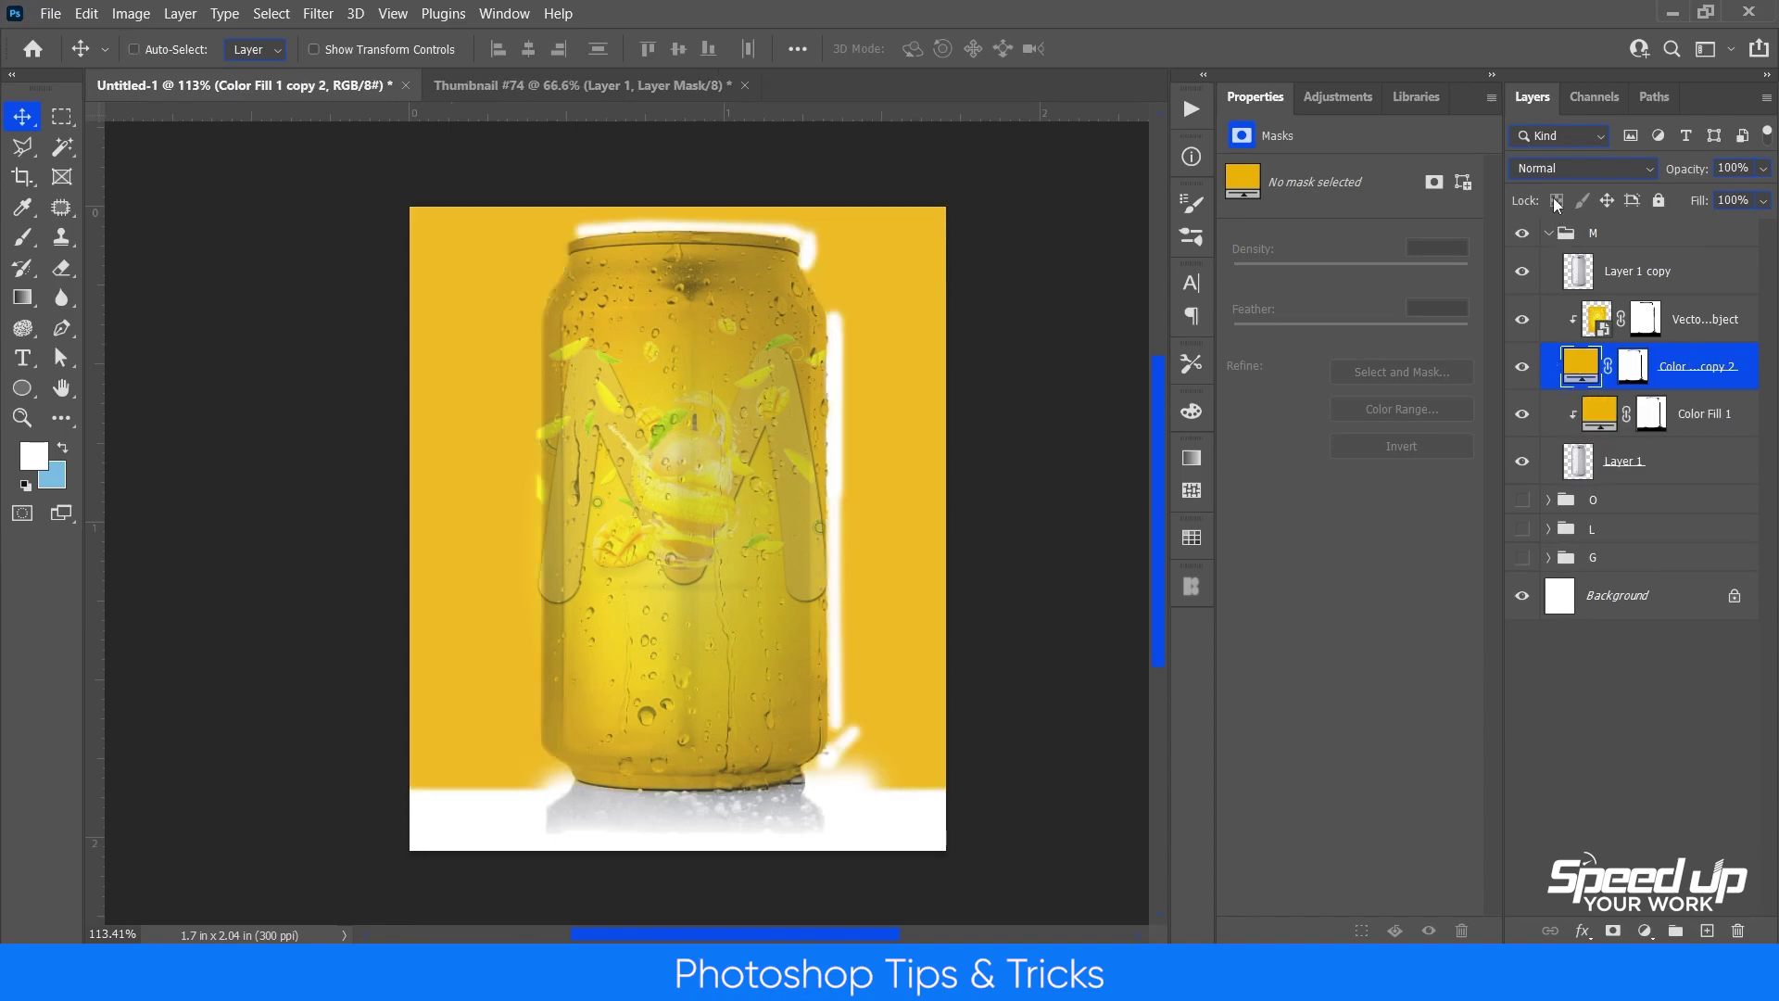
alt+click(1586, 390)
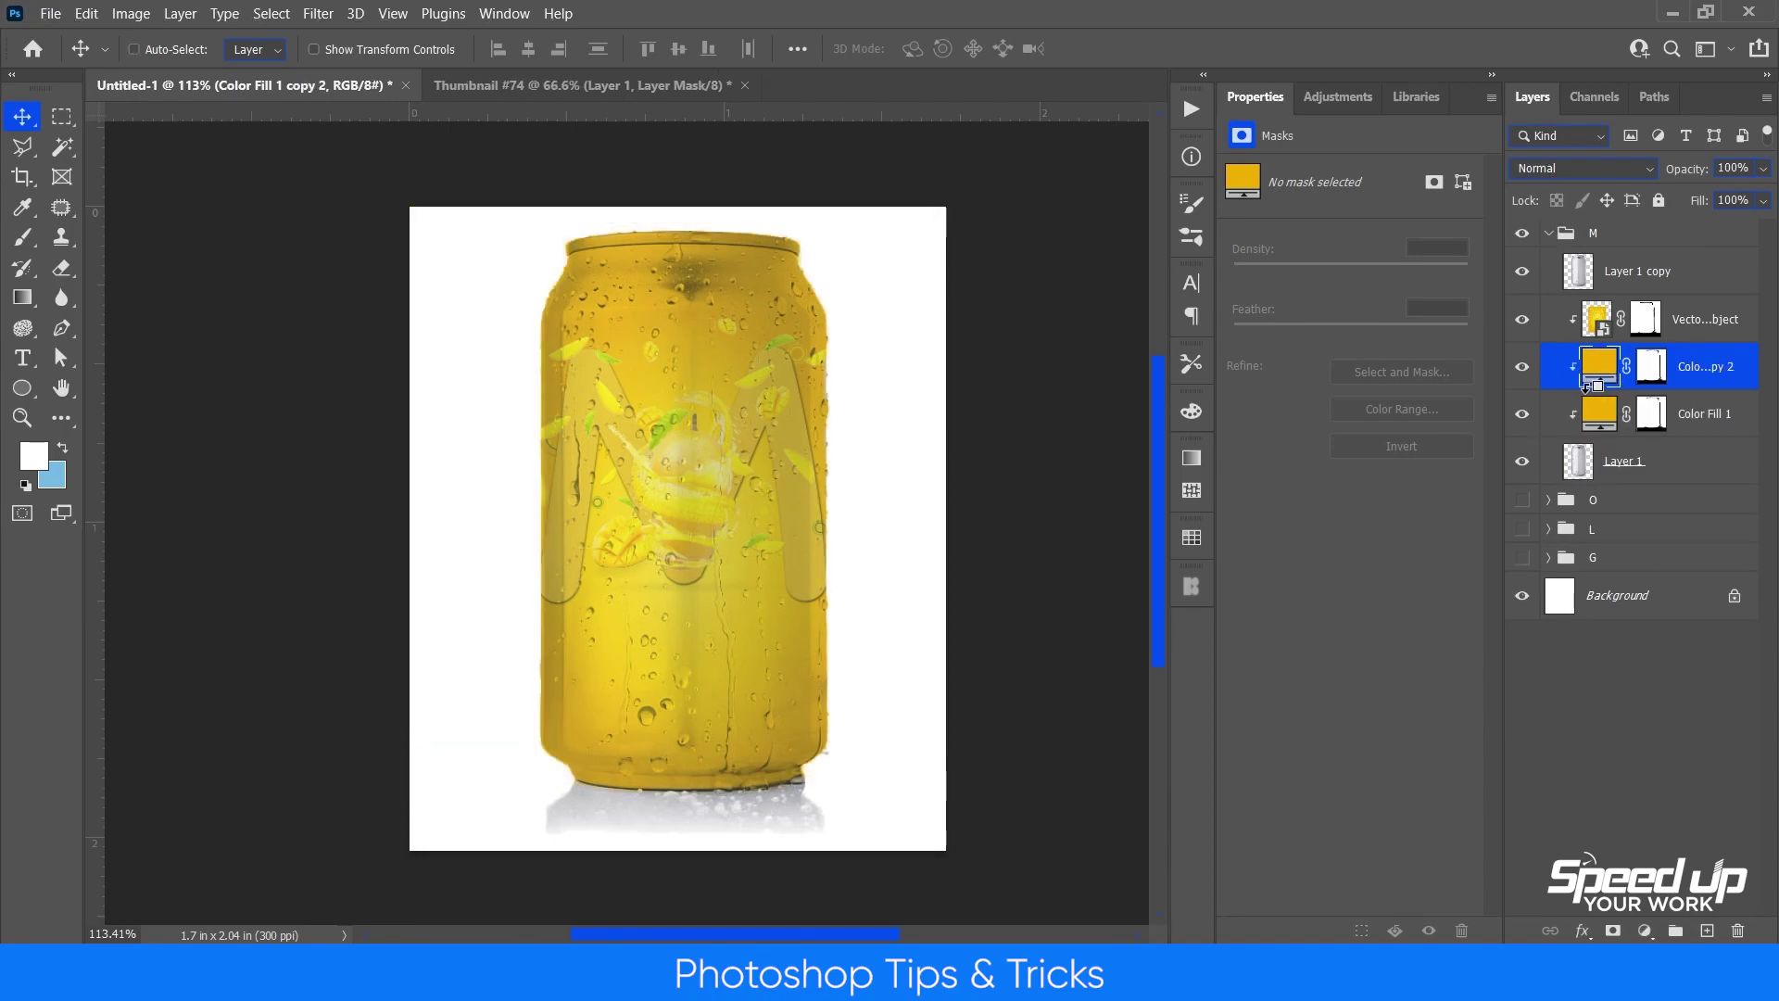
Set the copied yellow fill's blend mode to Color and move it below the original colour fill.
click(1581, 168)
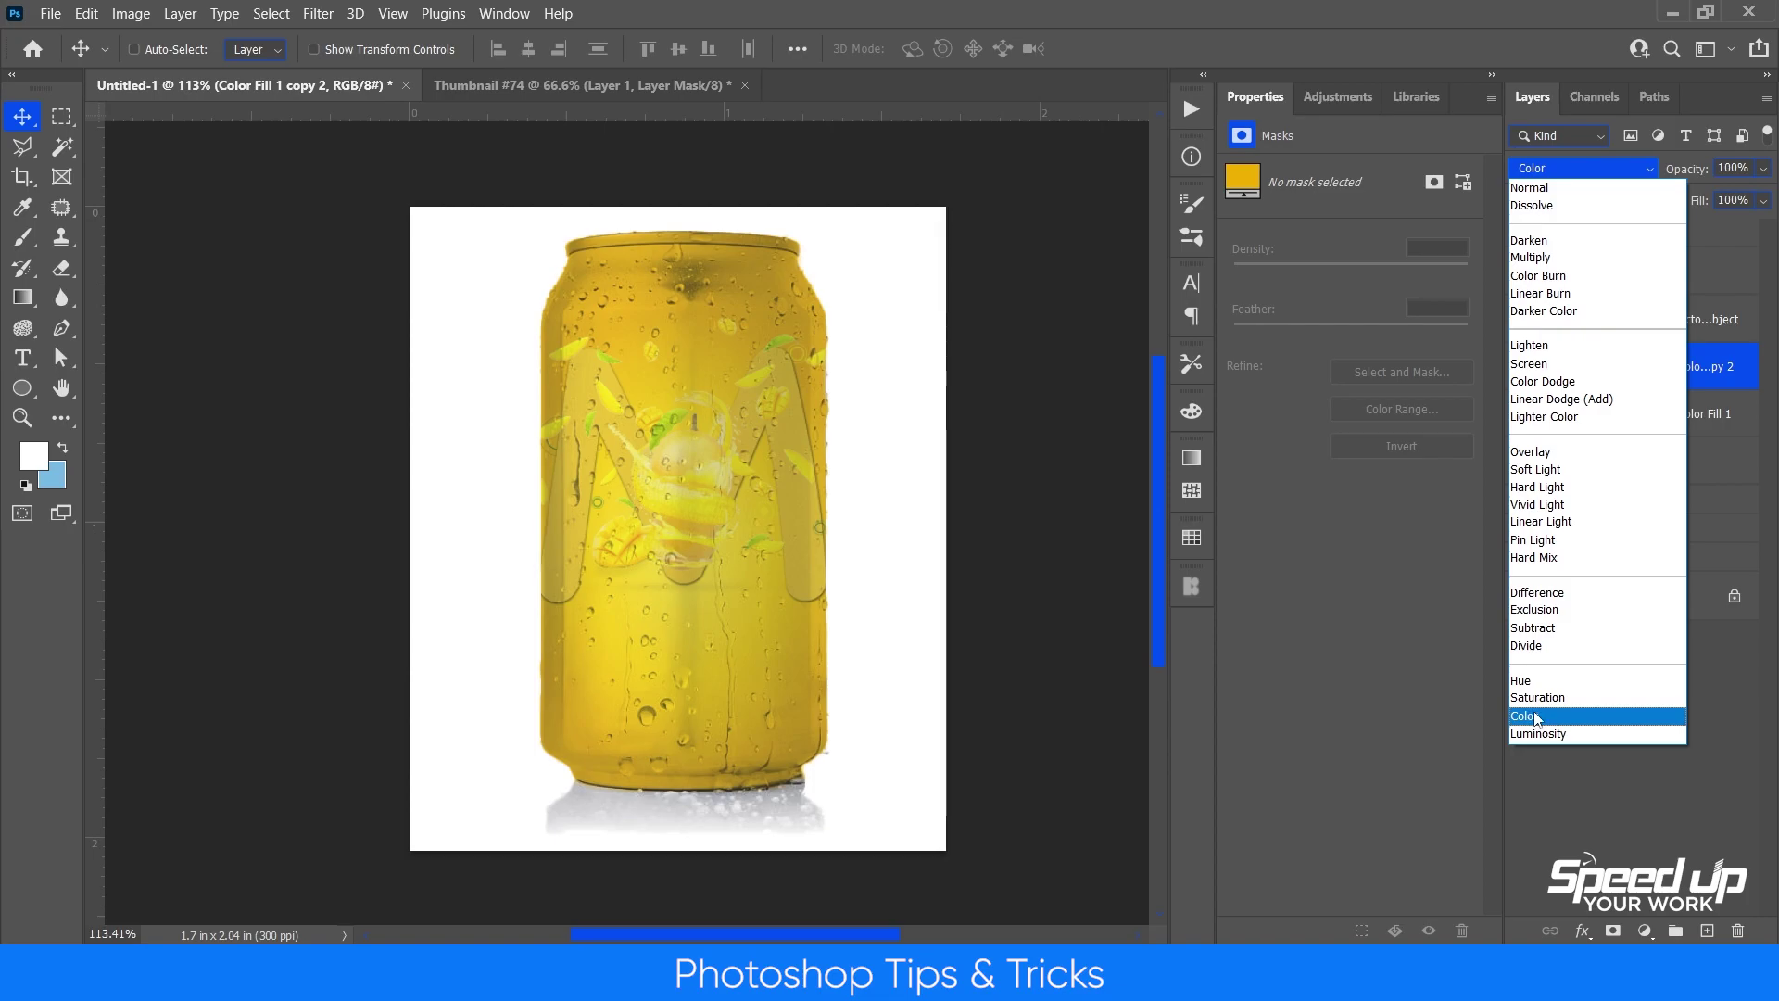
click(1545, 721)
click(1650, 369)
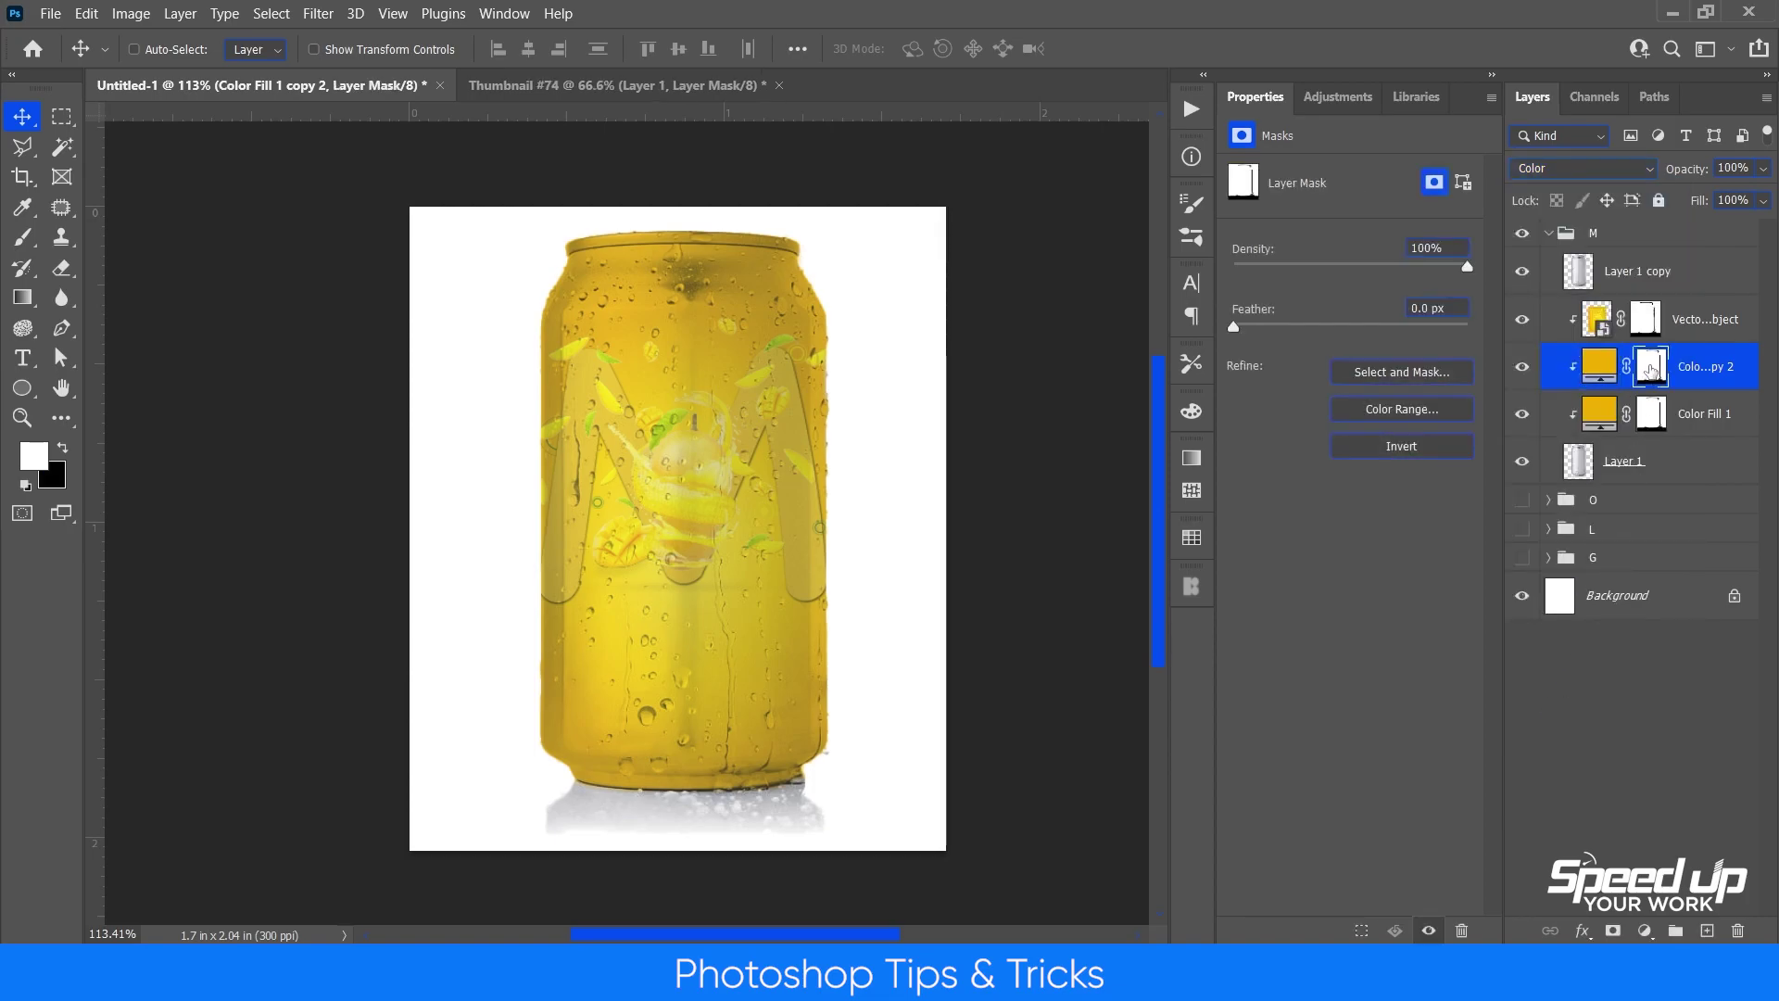
drag(1650, 369, 1721, 439)
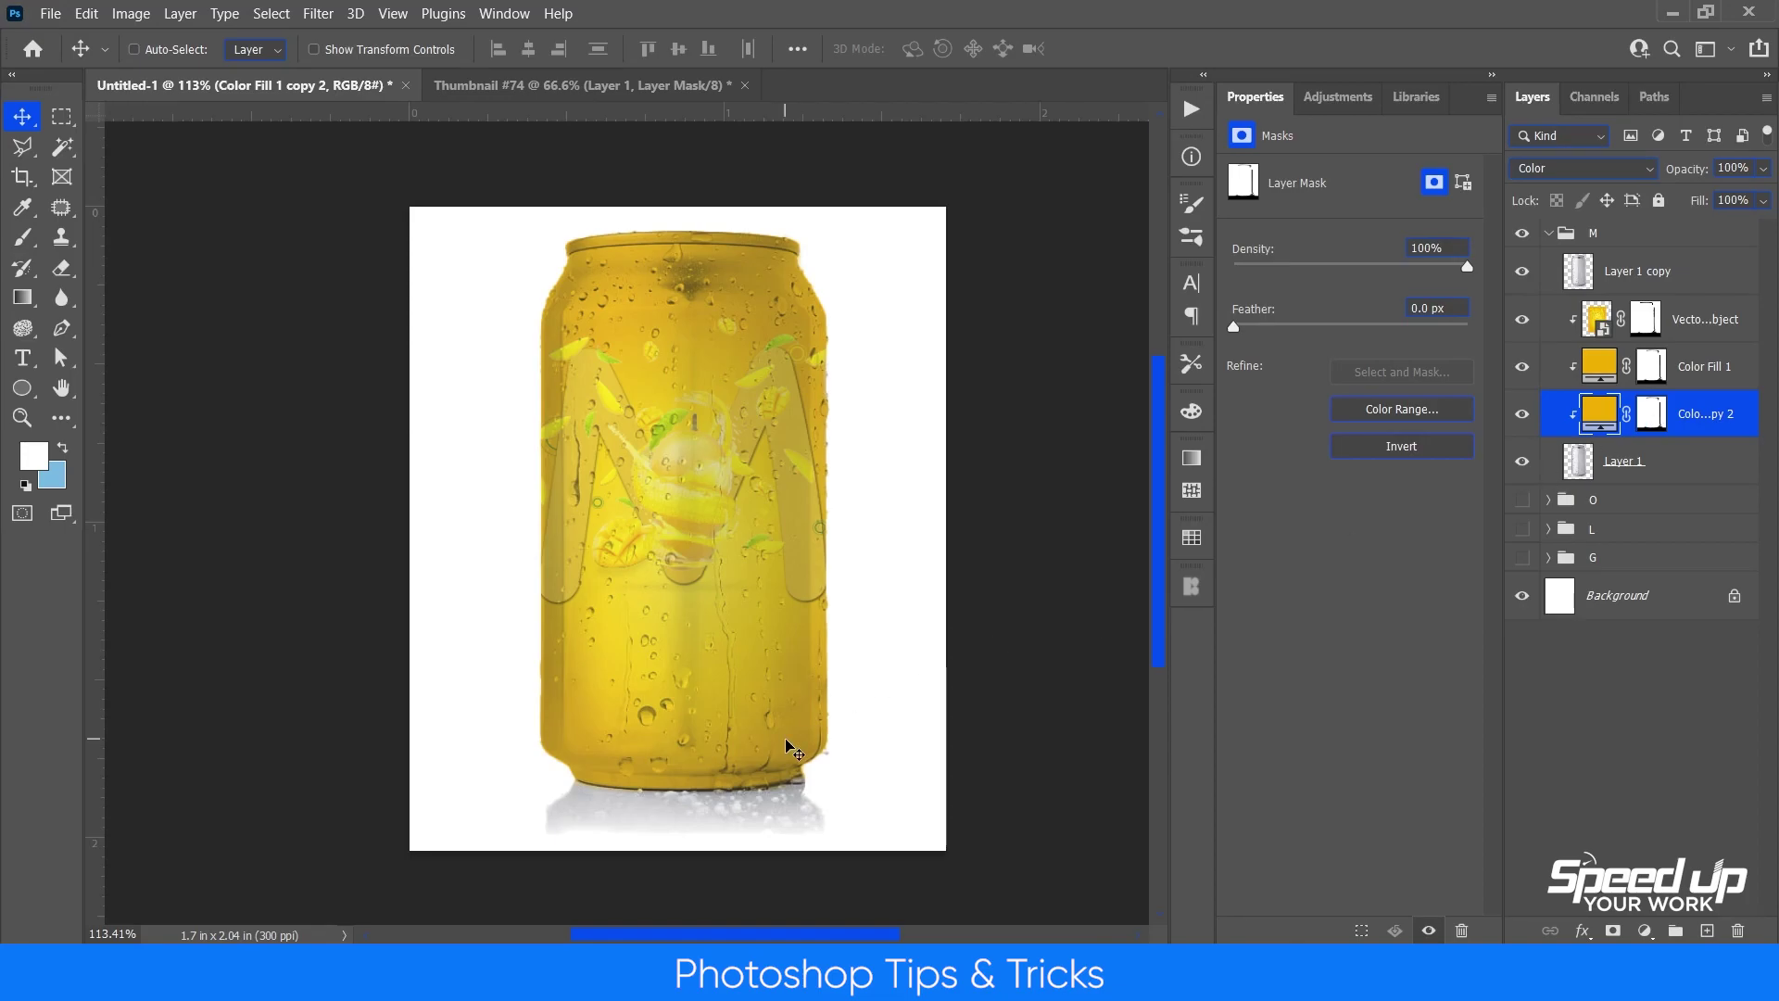
Paint white with the Brush on the lower yellow fill's mask over the can's reflection to tint it yellow.
key(b)
scroll(745, 805, up, 2)
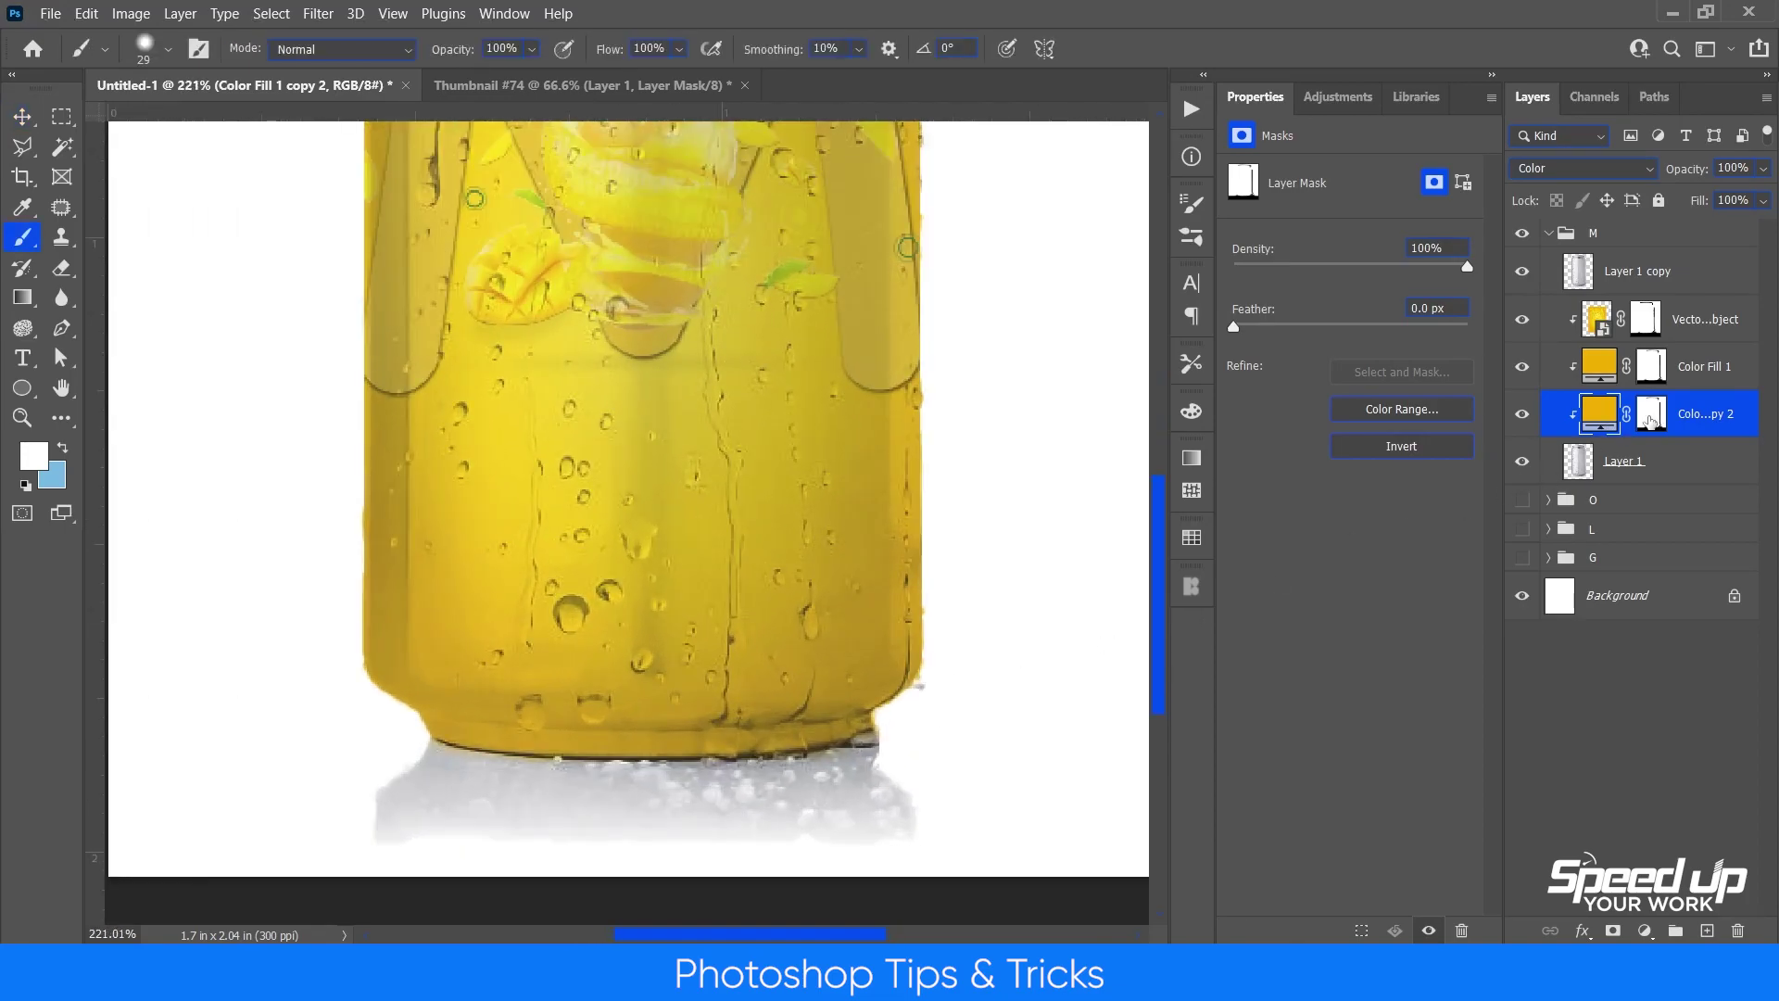
click(1641, 421)
mouse_move(735, 801)
mouse_down()
mouse_move(464, 798)
mouse_move(363, 820)
mouse_move(449, 781)
mouse_move(434, 773)
mouse_move(476, 781)
mouse_move(429, 761)
mouse_move(663, 784)
mouse_move(847, 777)
mouse_move(881, 755)
mouse_move(911, 809)
mouse_move(597, 822)
mouse_move(872, 837)
mouse_move(498, 823)
mouse_up()
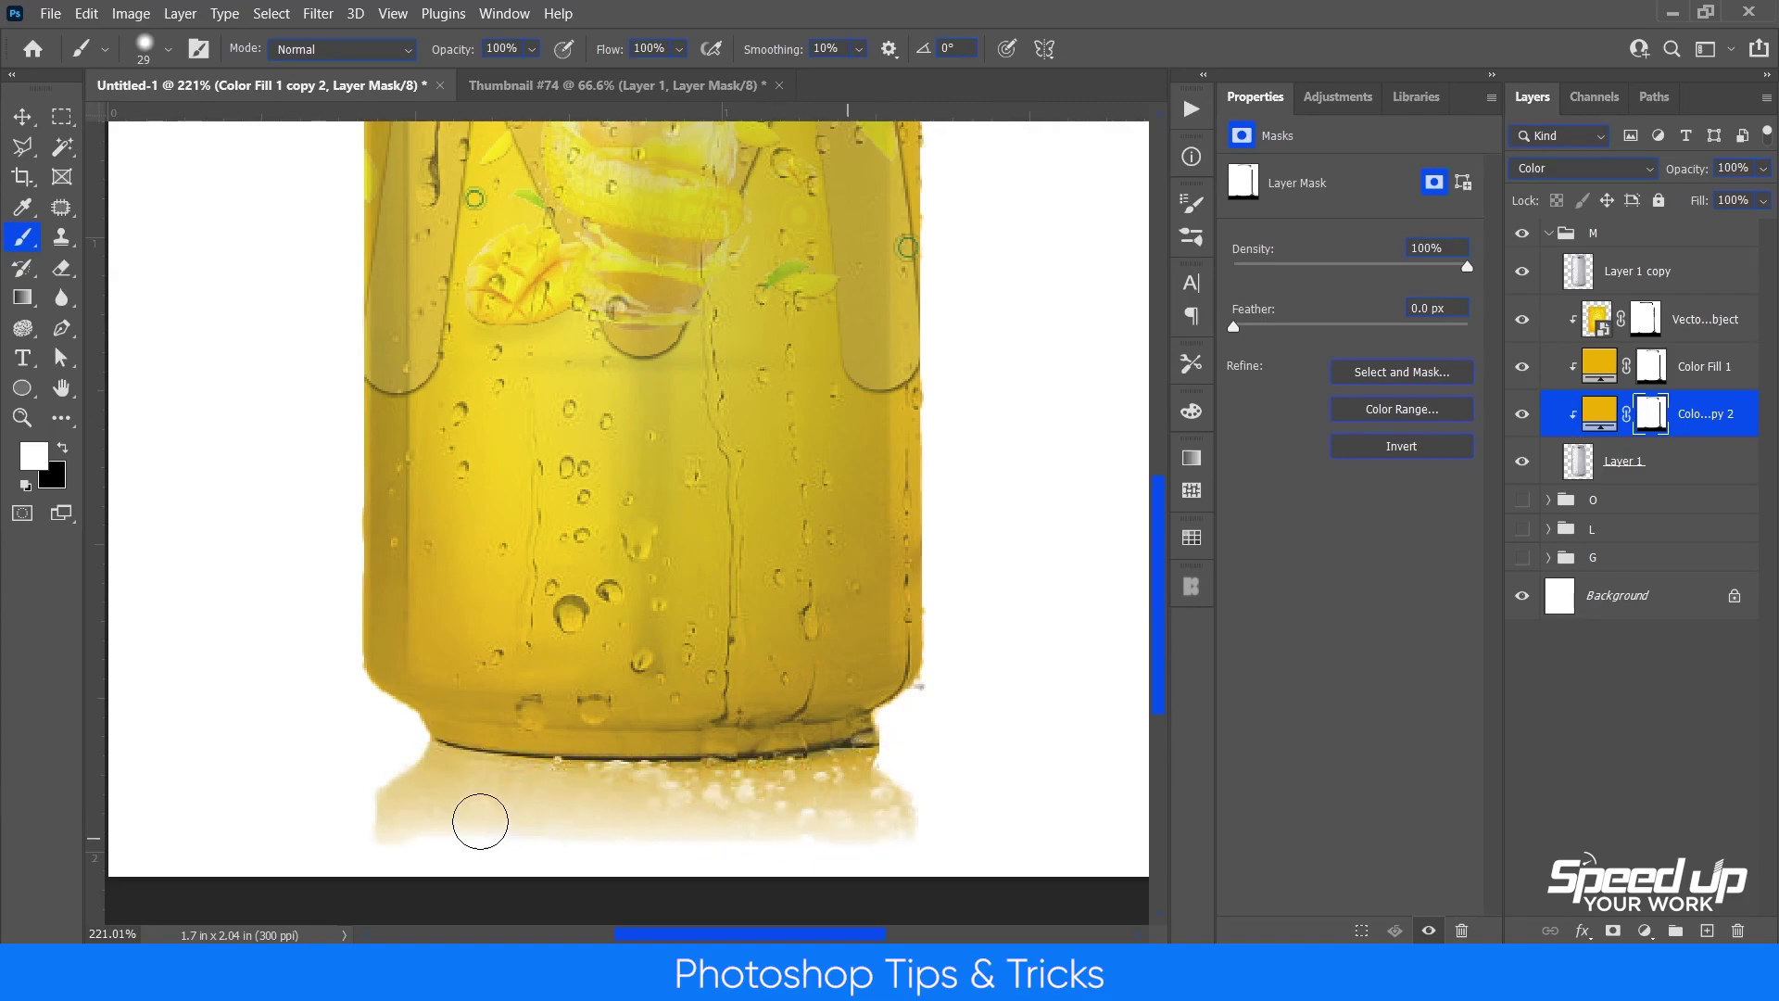
scroll(695, 806, down, 5)
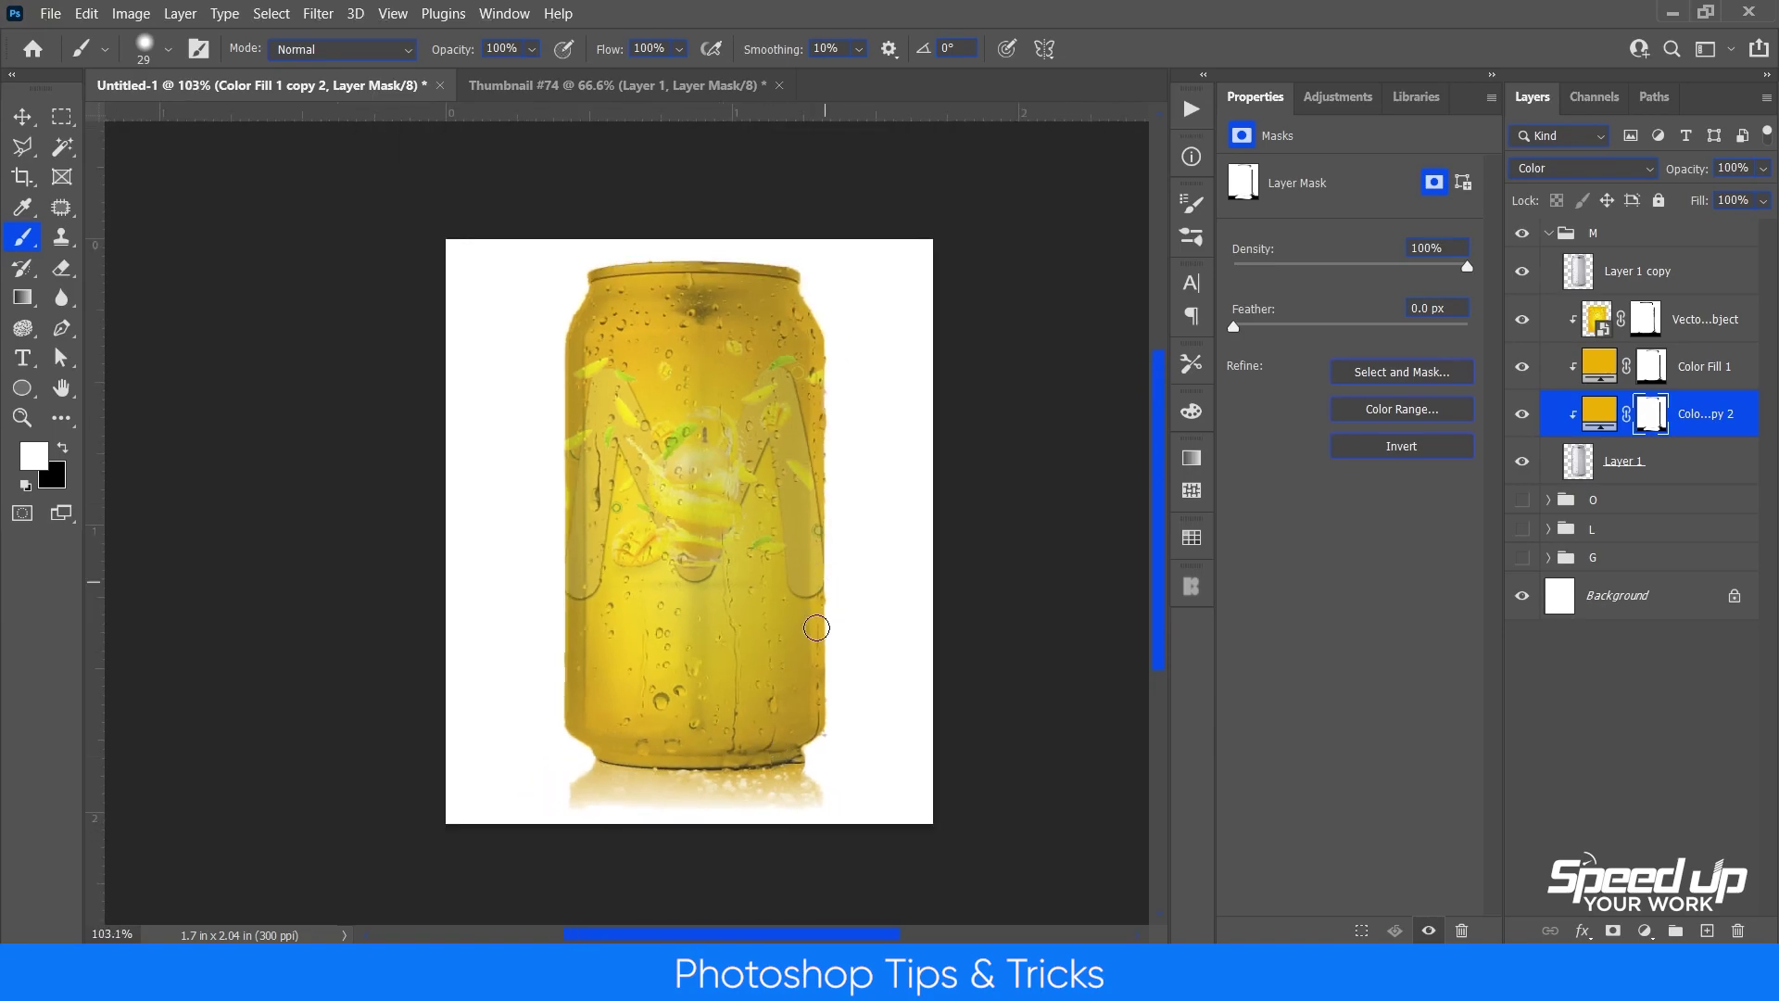
scroll(678, 691, up, 1)
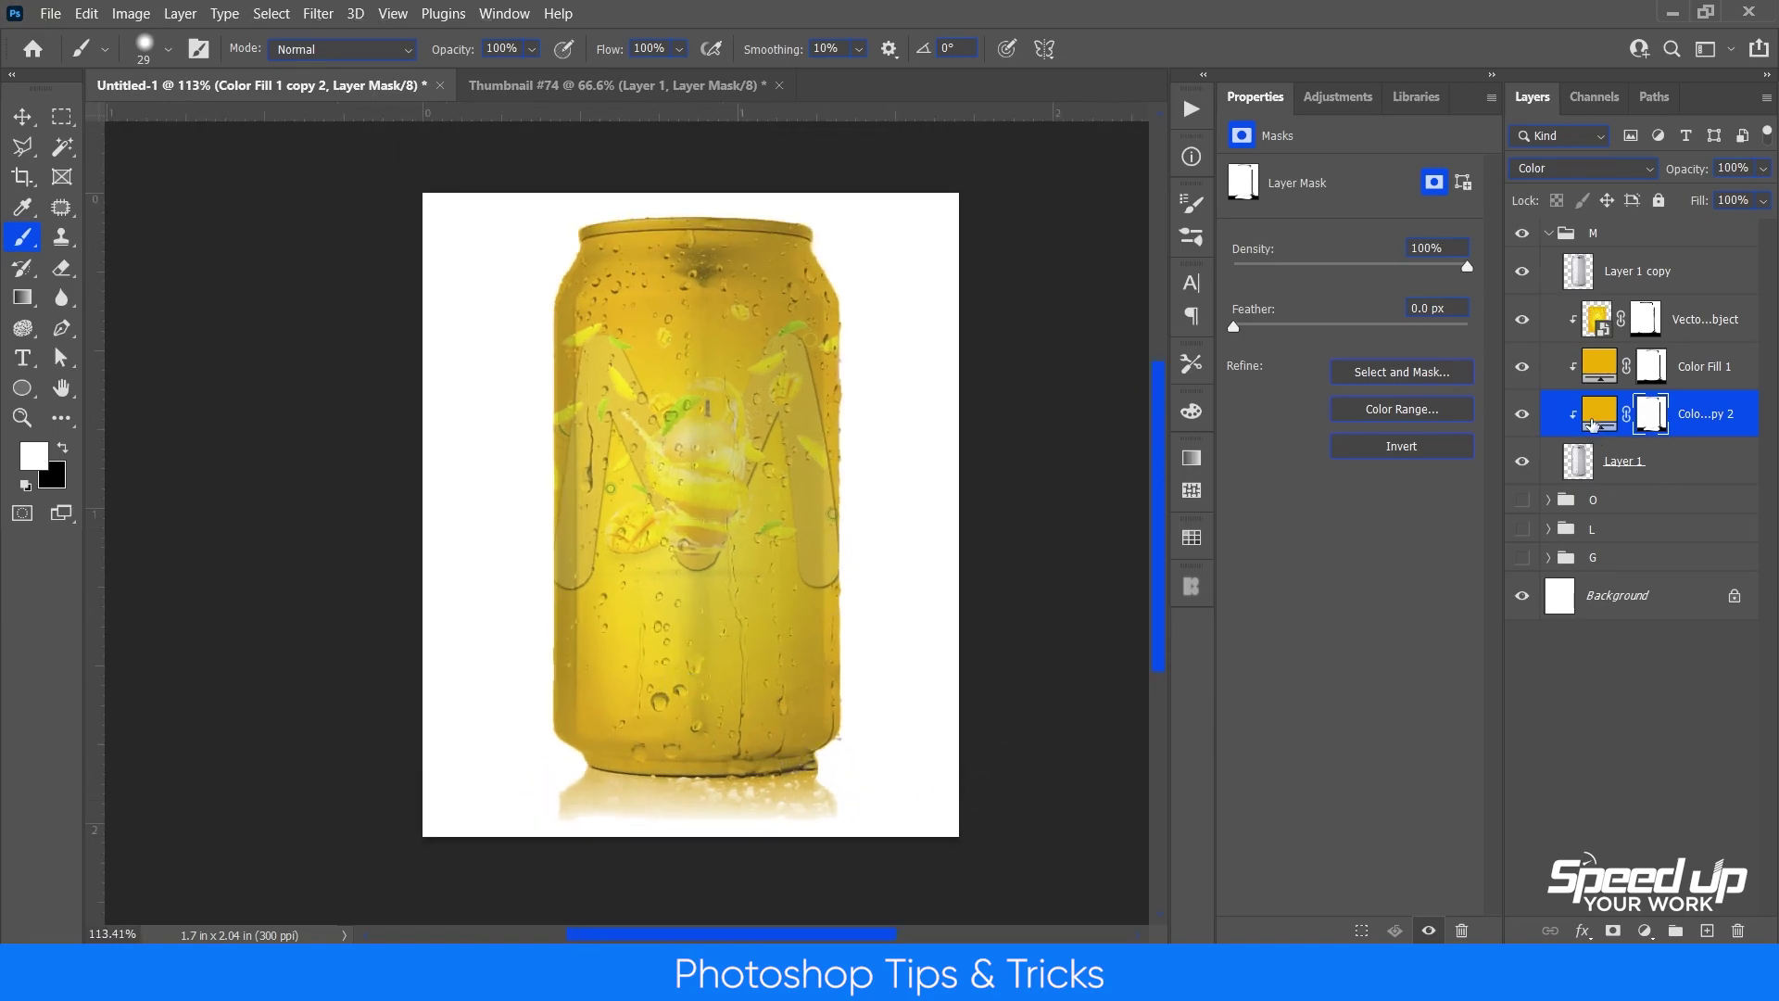
Collapse and hide group M, and show and expand group L.
click(1548, 233)
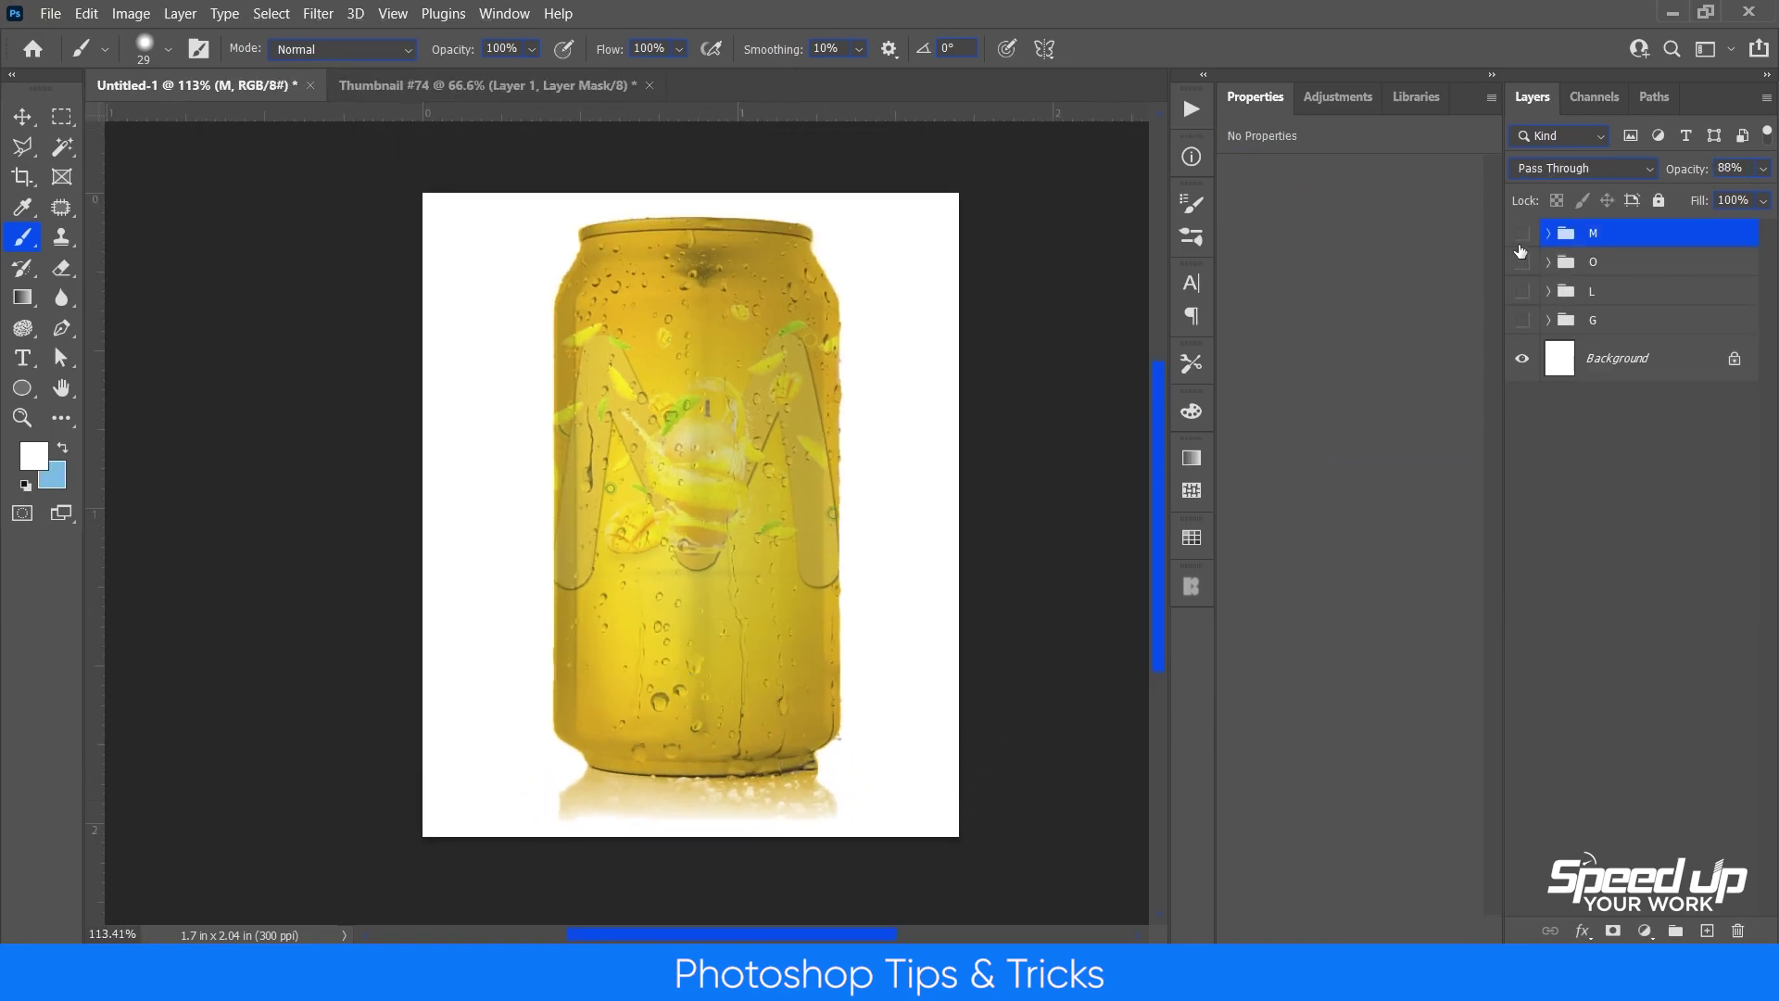
click(1522, 291)
click(1566, 296)
click(1548, 291)
Duplicate the red colour fill inside group L and clip the copy to the can.
click(1594, 428)
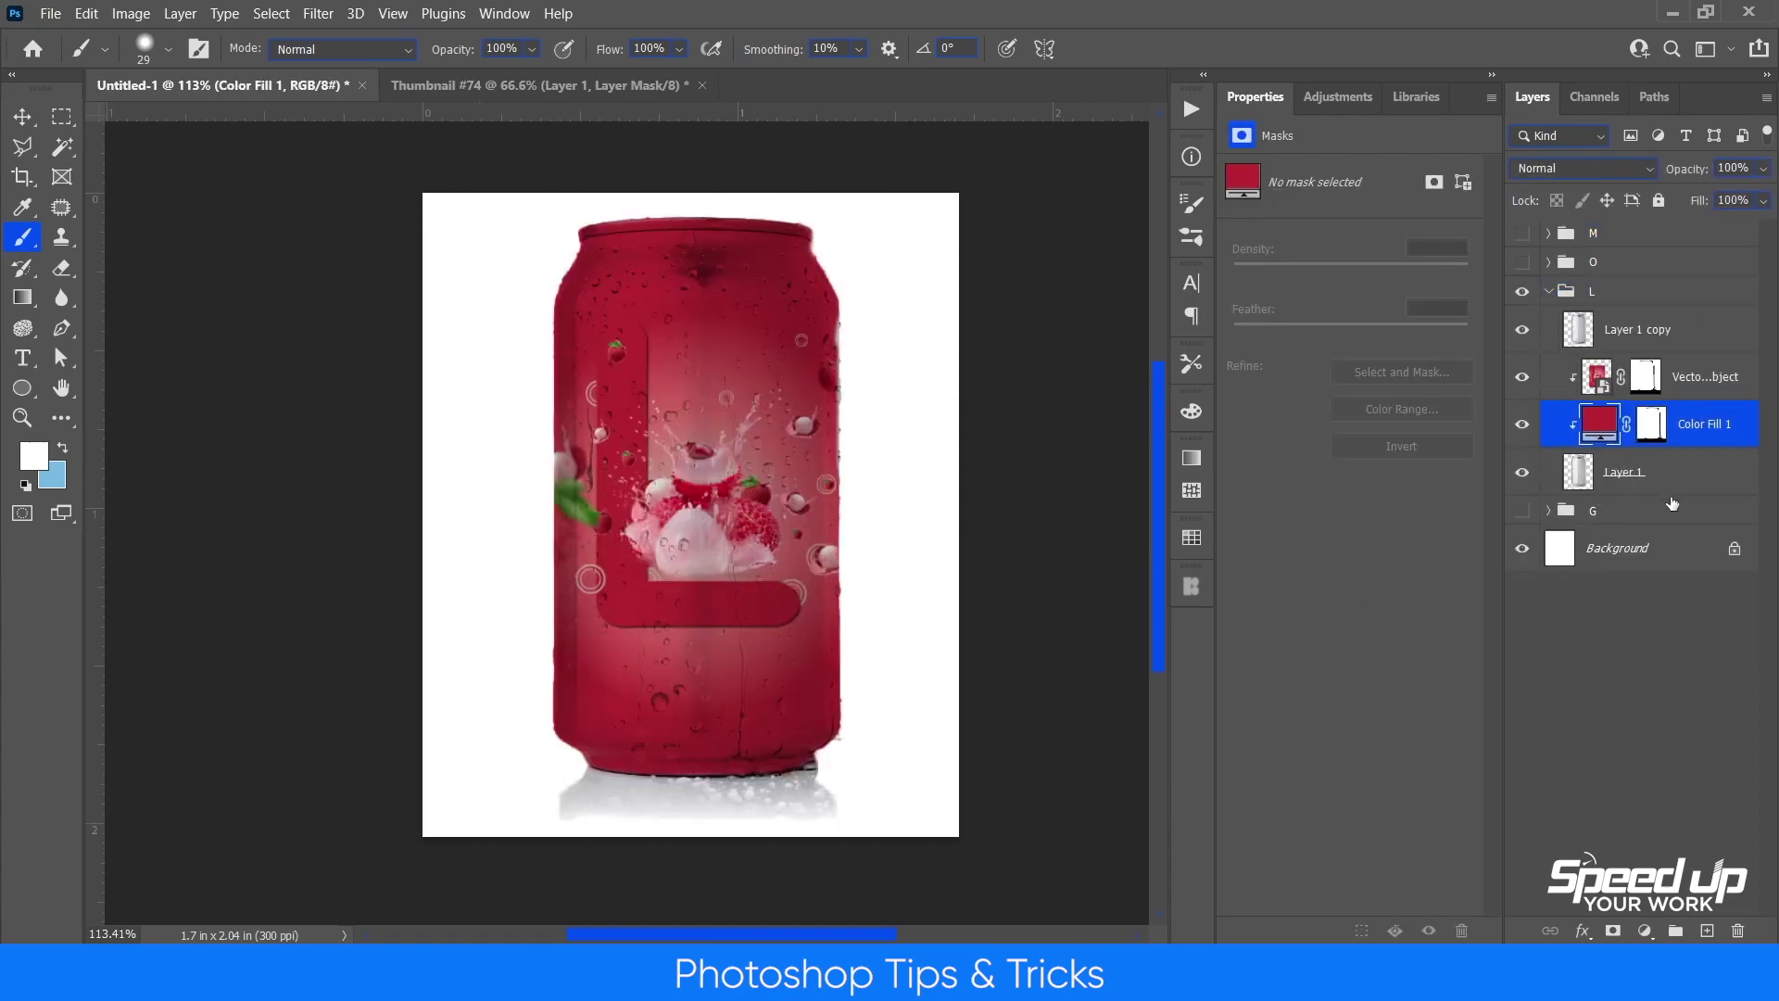
key(ctrl+j)
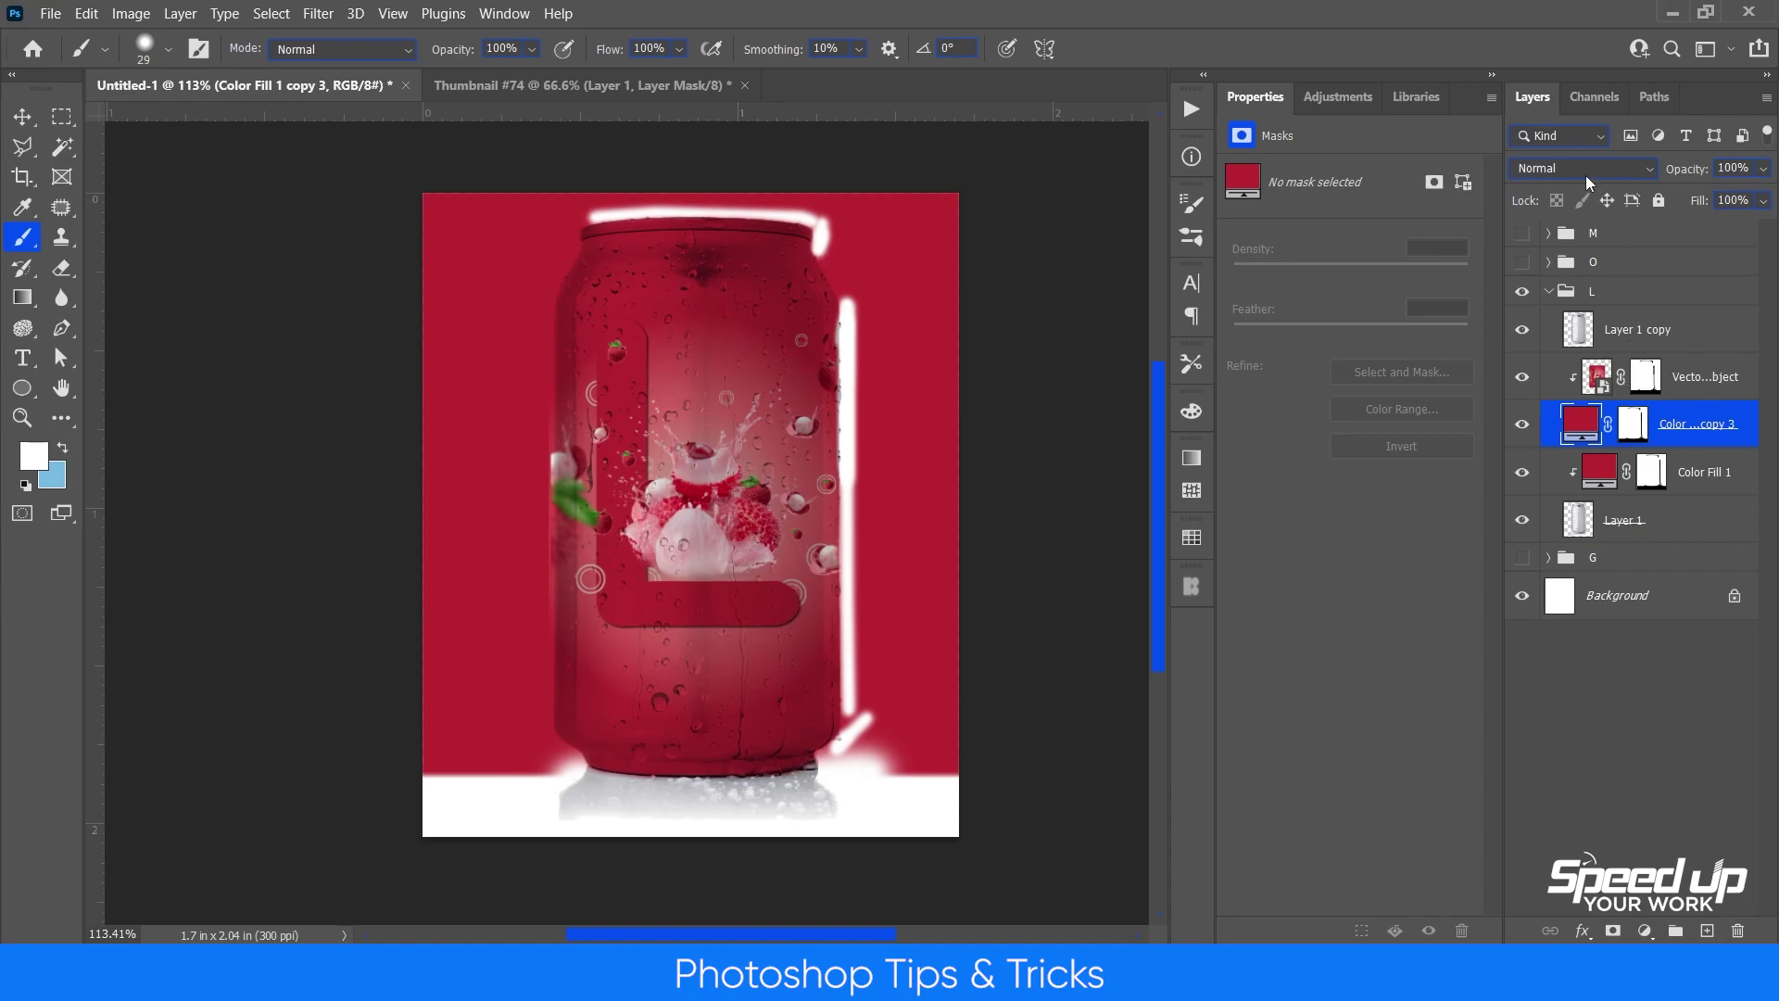
alt+click(1592, 448)
Set group L's lower red fill to Color blending and paint white on its mask over the can's reflection.
click(1605, 482)
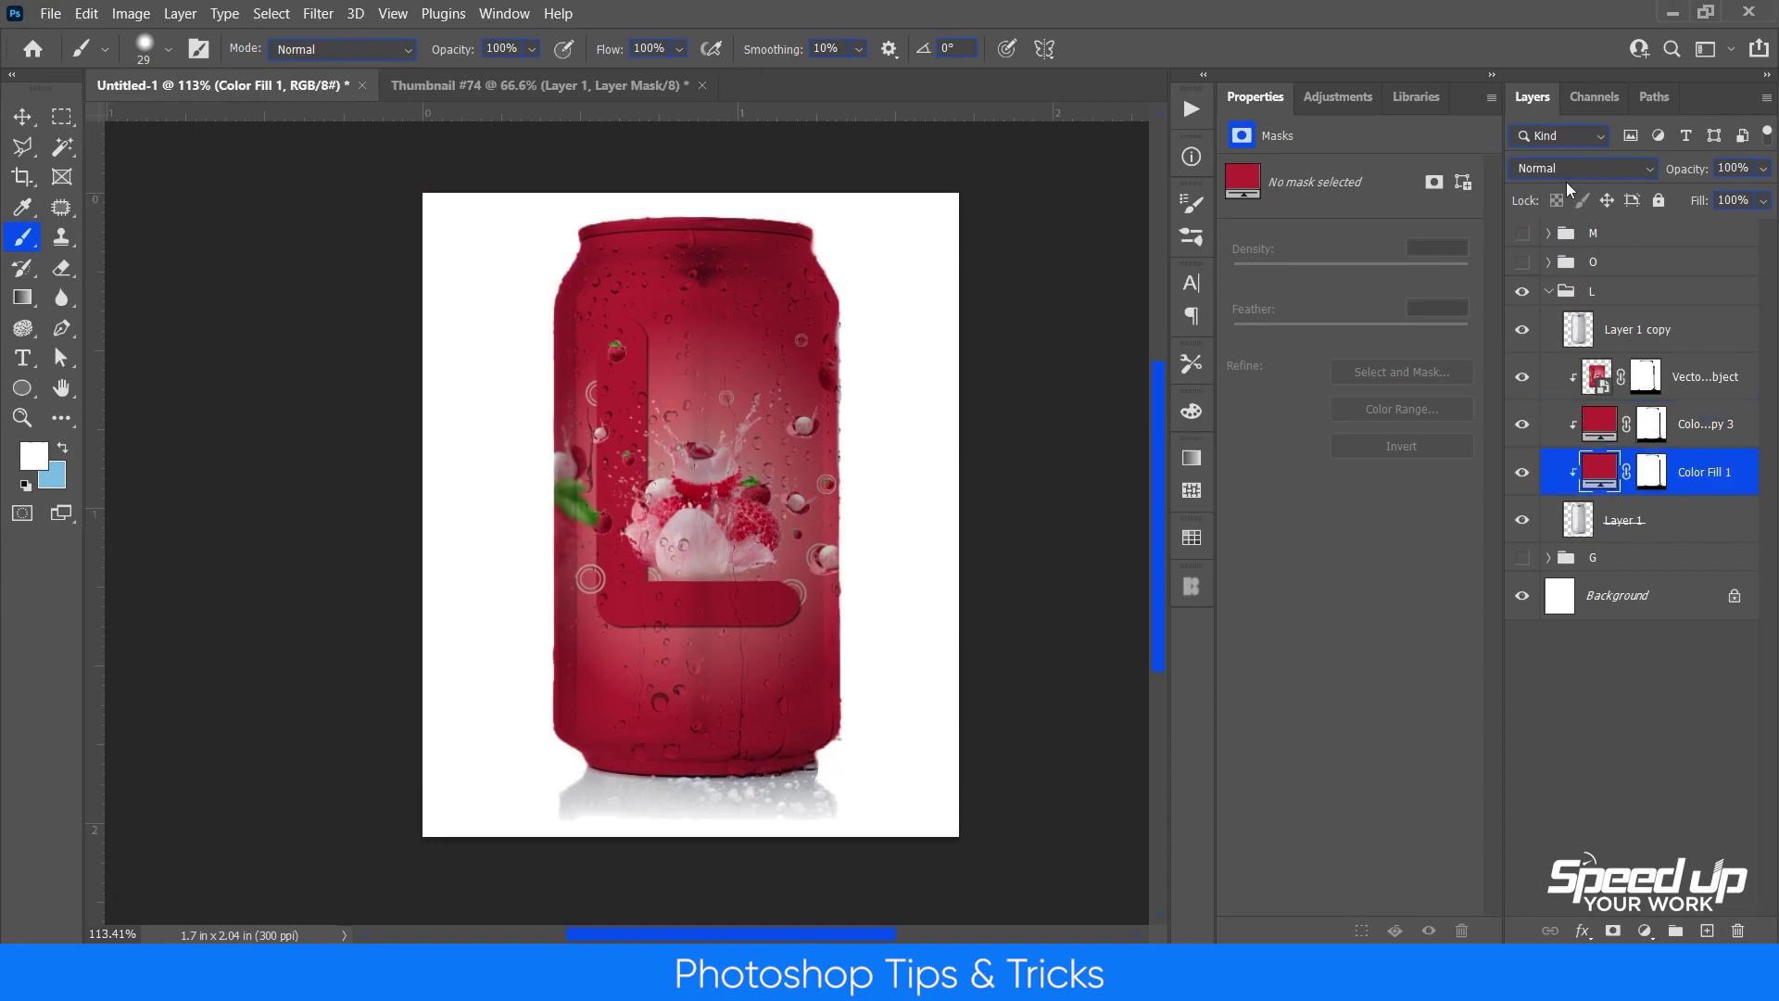
click(1575, 168)
click(1542, 711)
click(1651, 473)
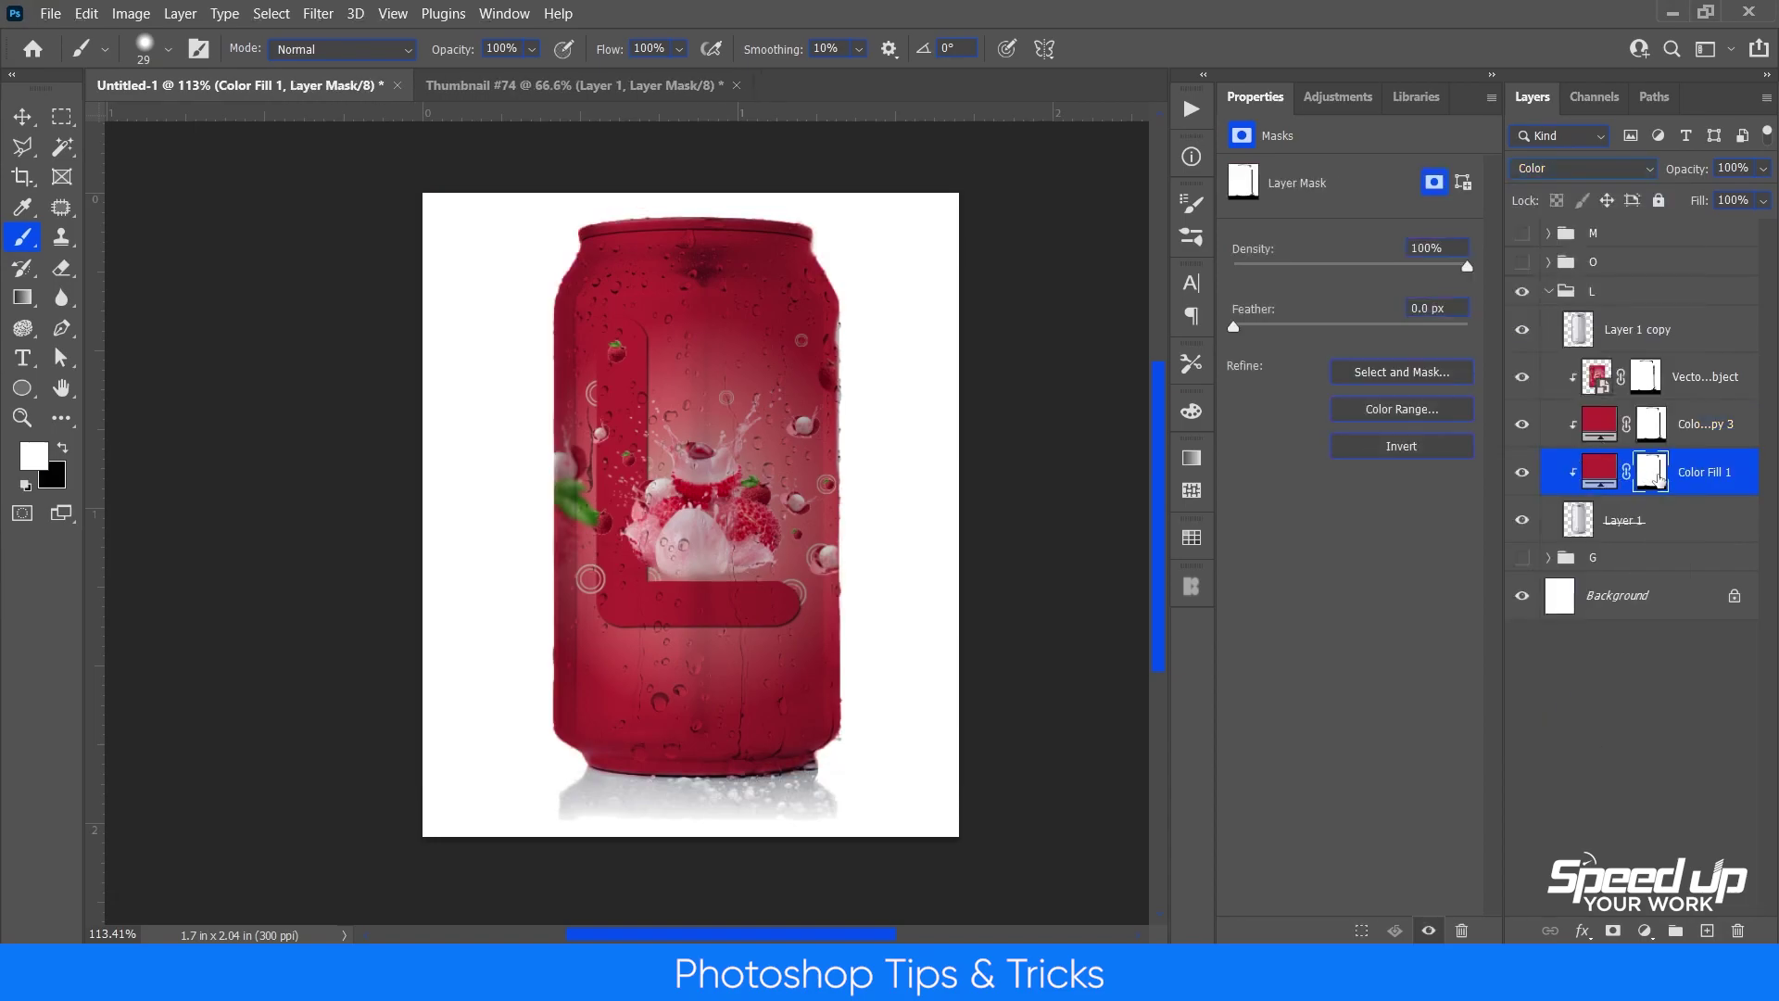
mouse_move(766, 806)
mouse_down()
mouse_move(642, 795)
mouse_move(795, 777)
mouse_move(814, 792)
mouse_move(793, 812)
mouse_move(672, 807)
mouse_move(754, 804)
mouse_move(593, 775)
mouse_move(683, 779)
mouse_move(578, 784)
mouse_move(569, 829)
mouse_move(580, 799)
mouse_move(586, 816)
mouse_move(854, 796)
mouse_move(578, 817)
mouse_up()
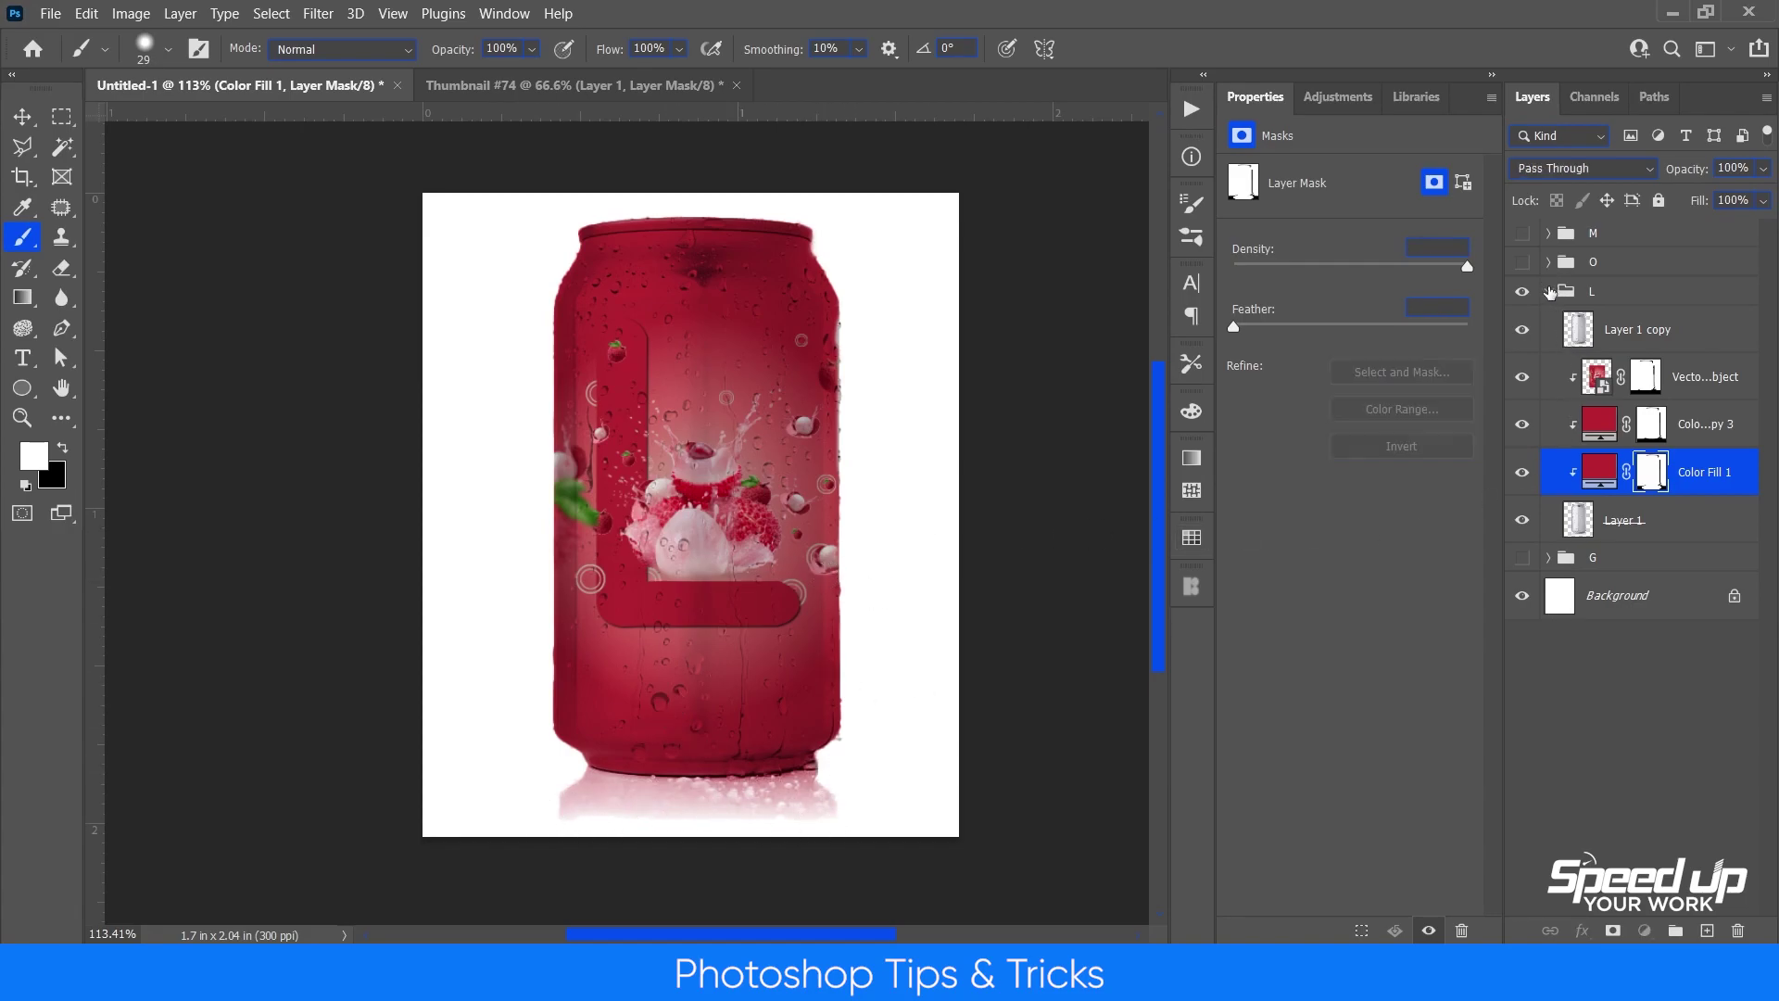
Collapse and hide group L, and show and expand group G.
click(1549, 291)
click(1521, 291)
click(1522, 321)
click(1548, 321)
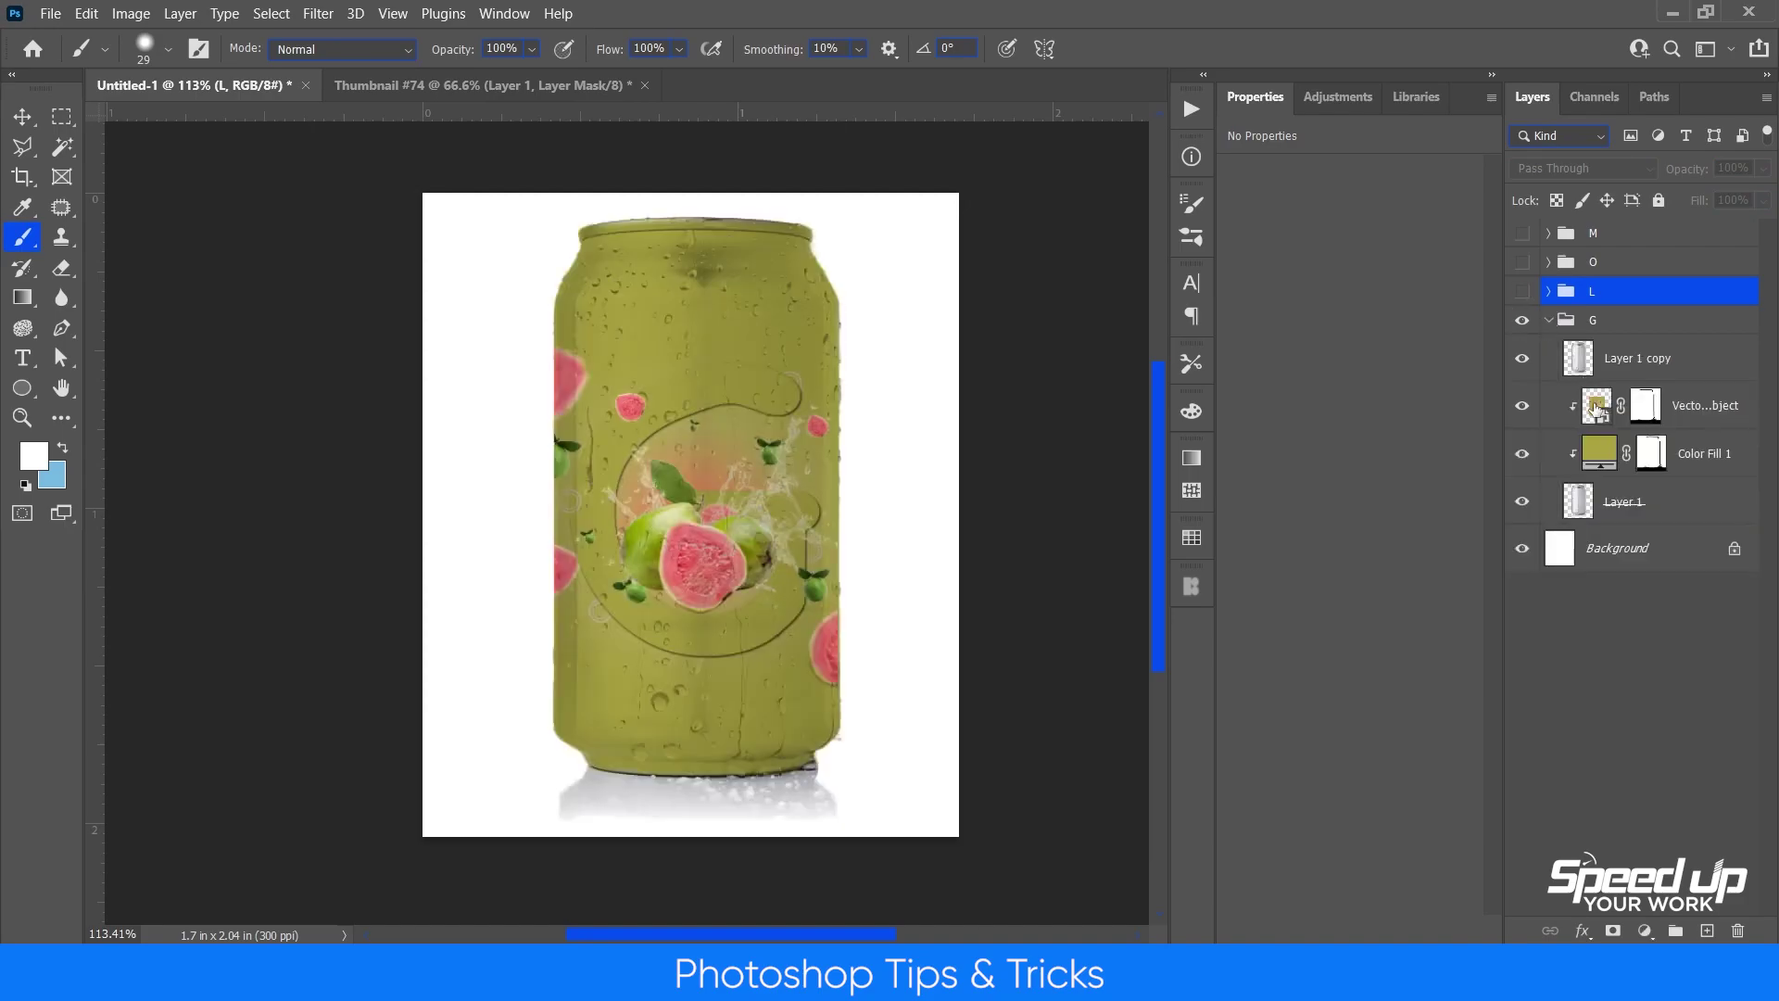
Duplicate group G's green colour fill, clip the copy to the can, and set the lower fill's blend mode to Color.
click(1607, 457)
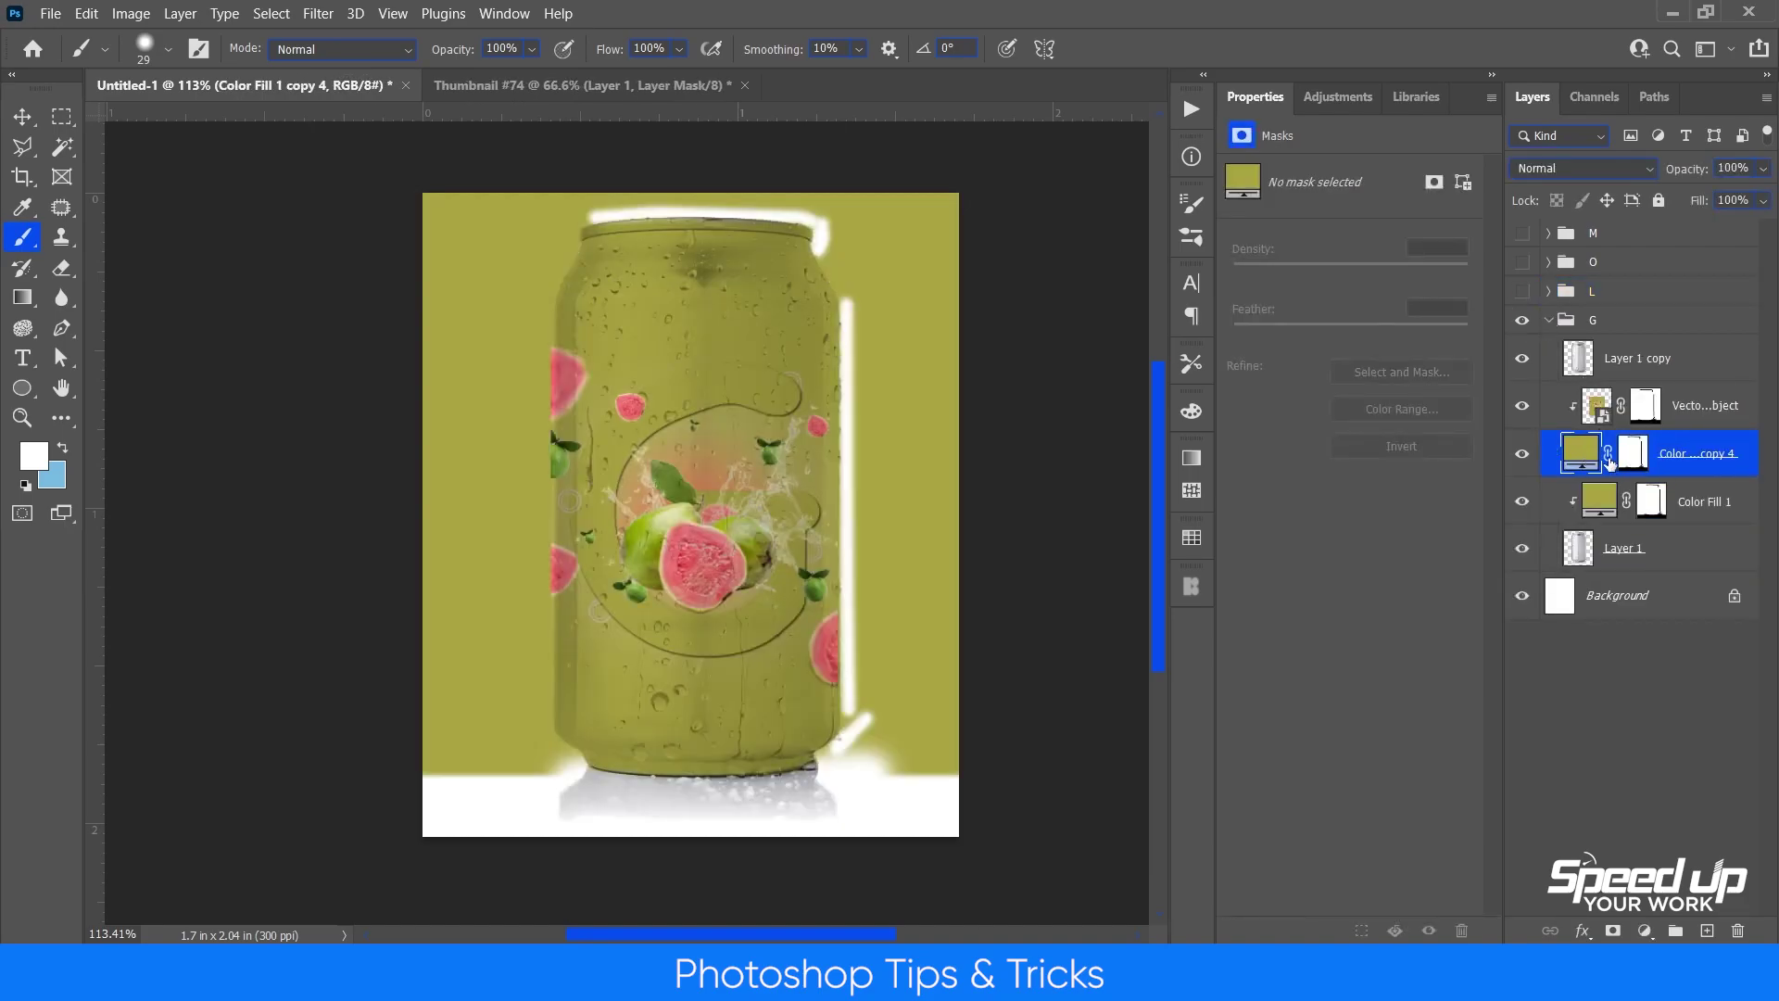
alt+click(1610, 476)
click(1609, 505)
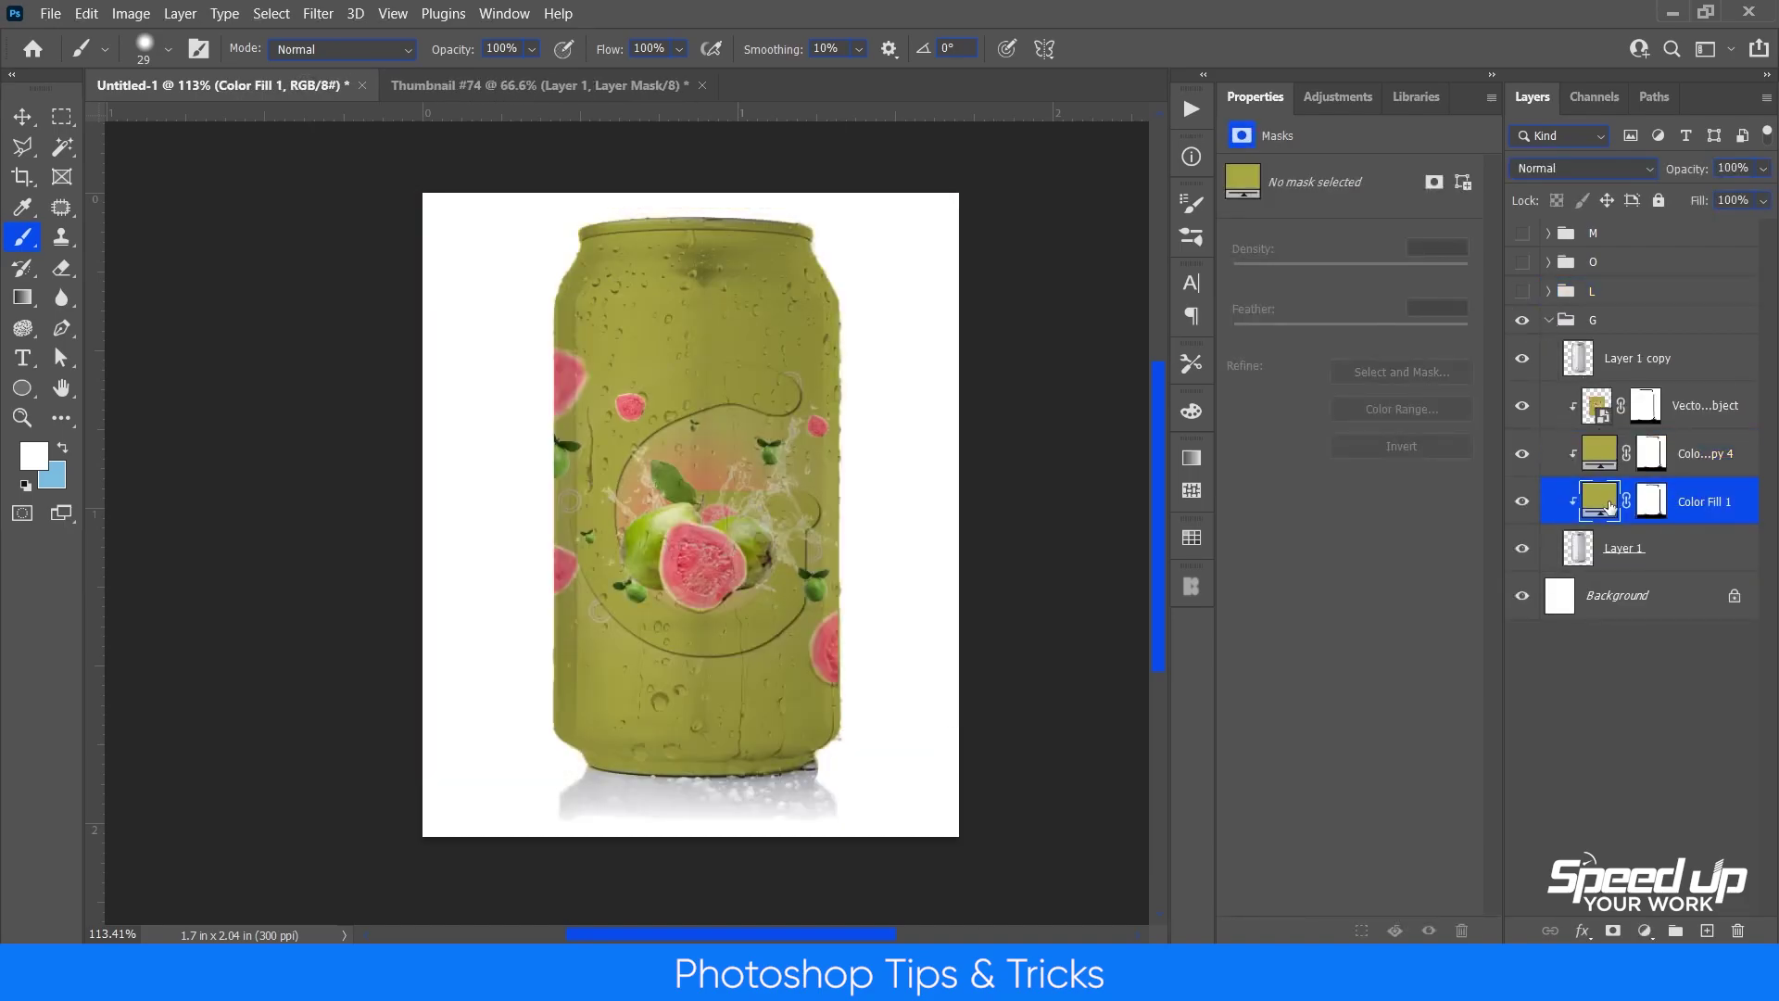
click(1553, 171)
click(1556, 703)
Paint white on the lower green fill's mask over the can's reflection to tint it green.
click(1654, 514)
key(d)
mouse_move(714, 814)
mouse_down()
mouse_move(821, 804)
mouse_move(573, 807)
mouse_move(570, 833)
mouse_move(659, 783)
mouse_move(559, 789)
mouse_move(829, 784)
mouse_move(516, 825)
mouse_move(927, 804)
mouse_move(765, 813)
mouse_up()
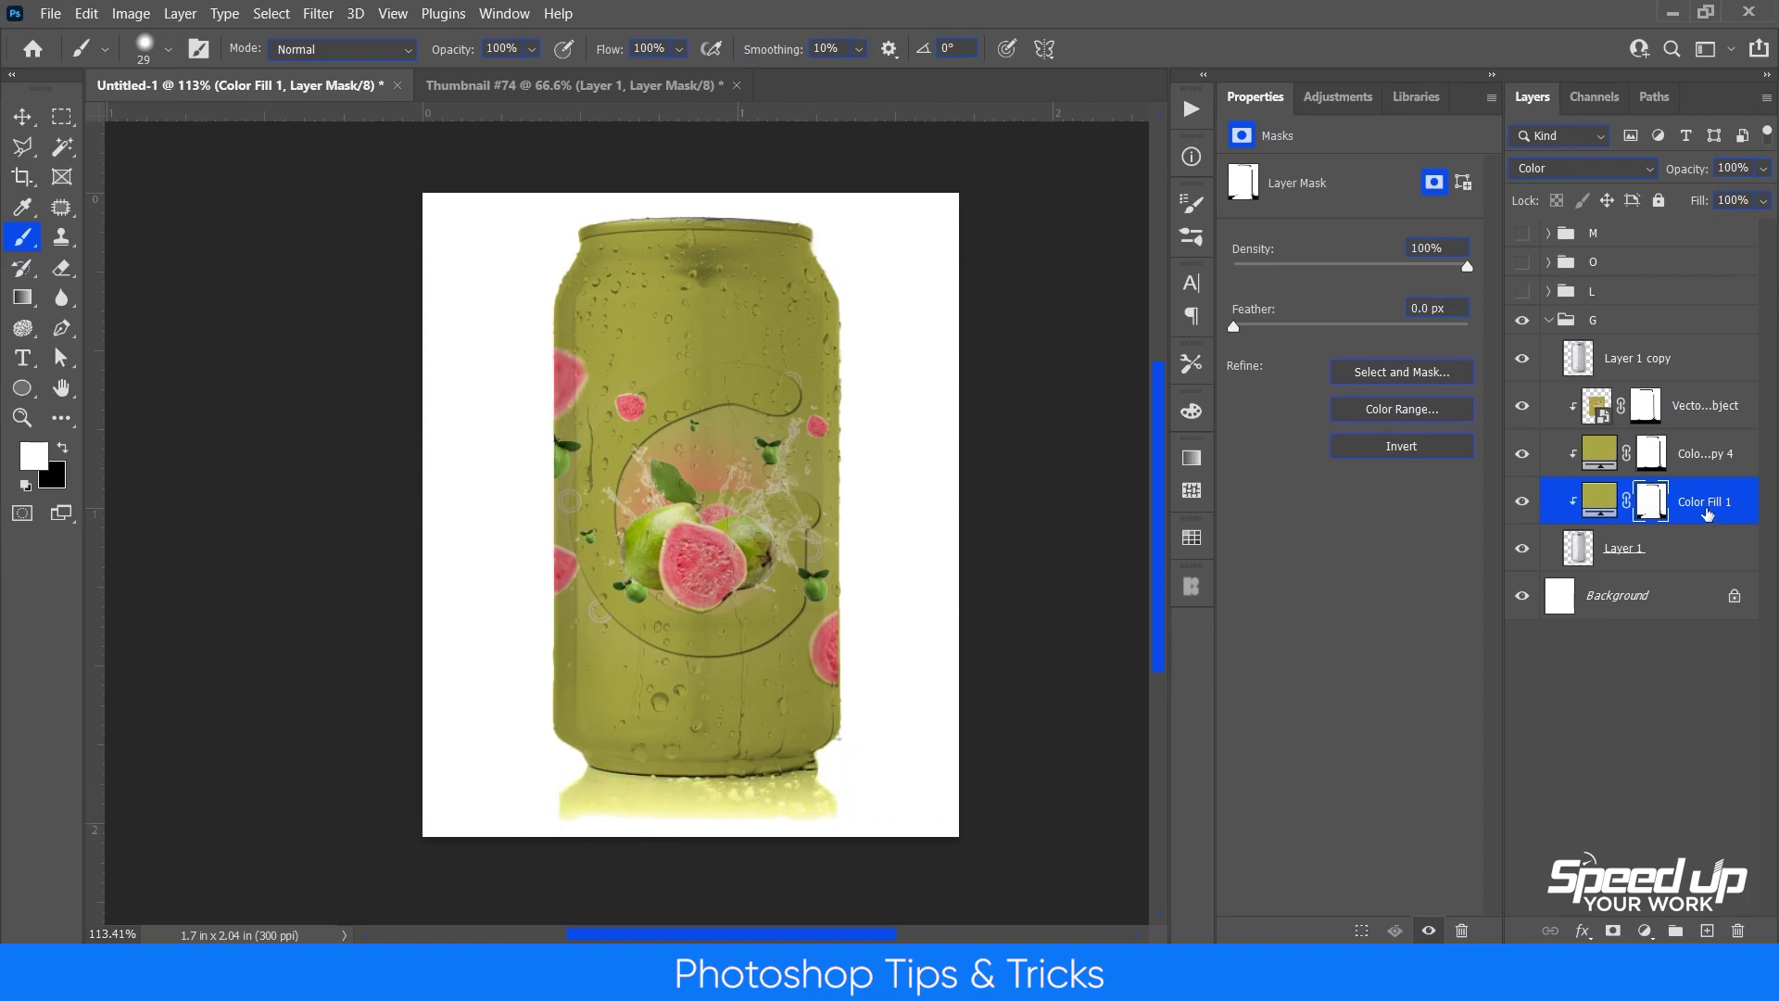
Lower the opacity of group G's lower green fill to about 68% and deselect the layer.
click(1614, 500)
click(1762, 169)
drag(1759, 196, 1710, 202)
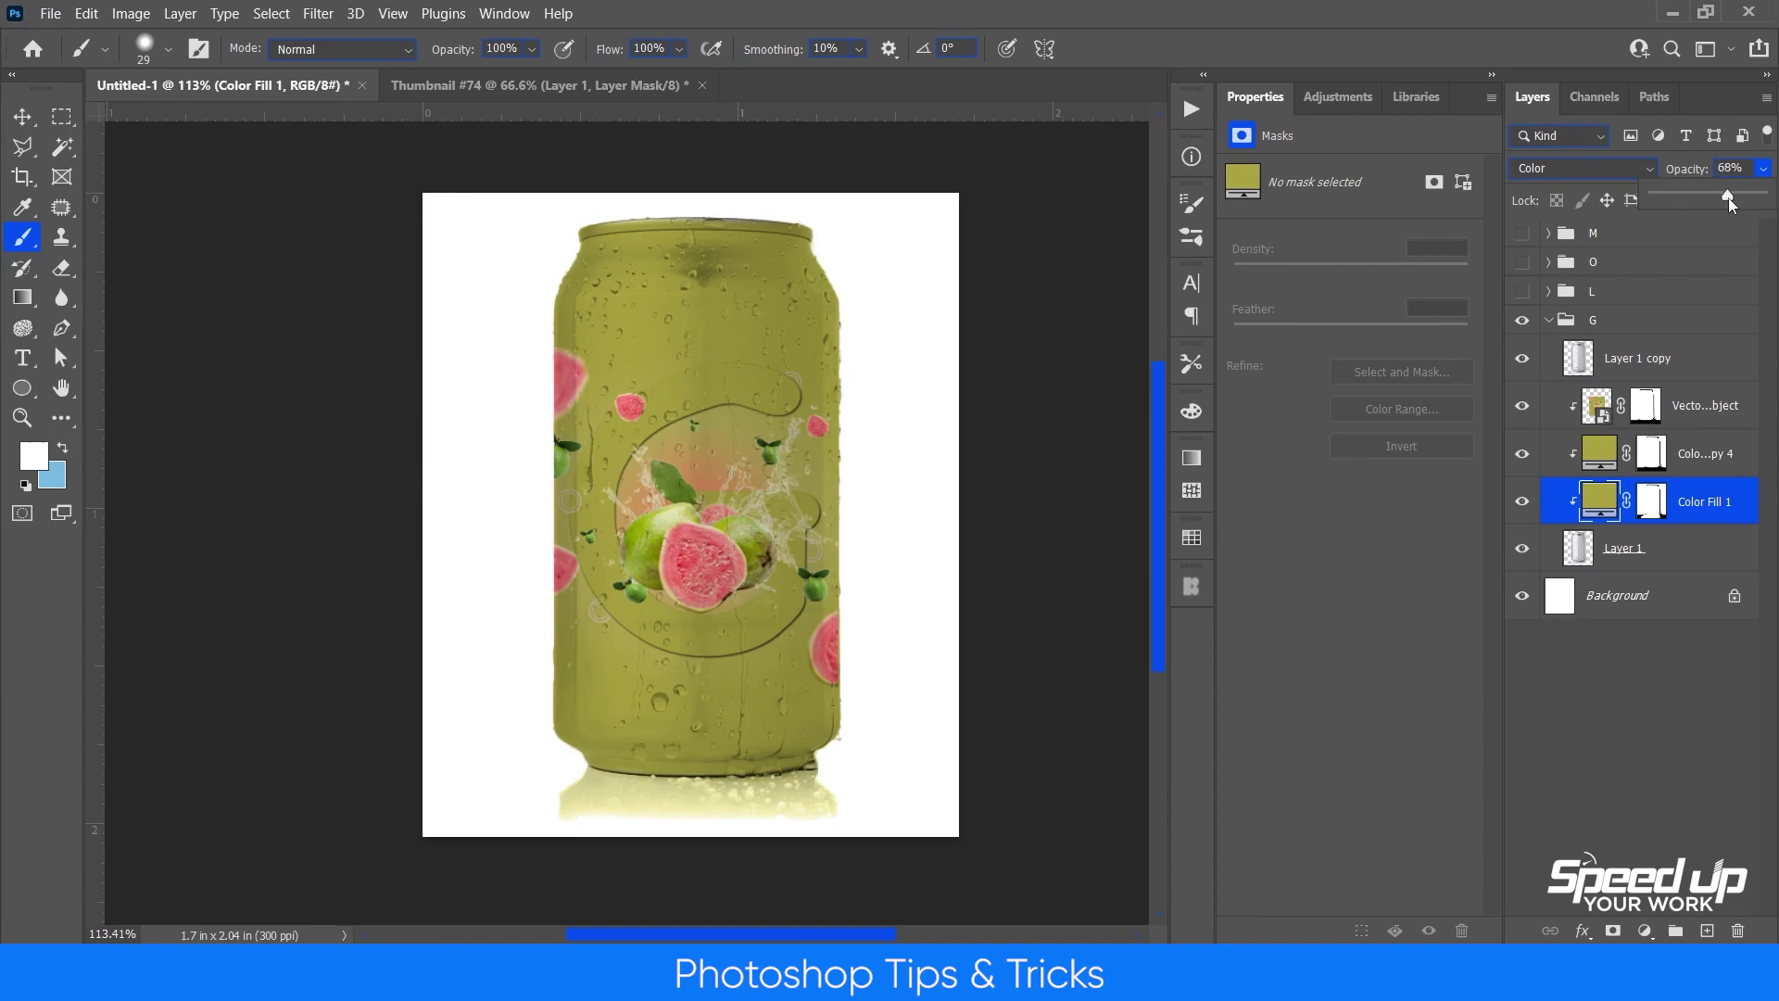
click(1633, 739)
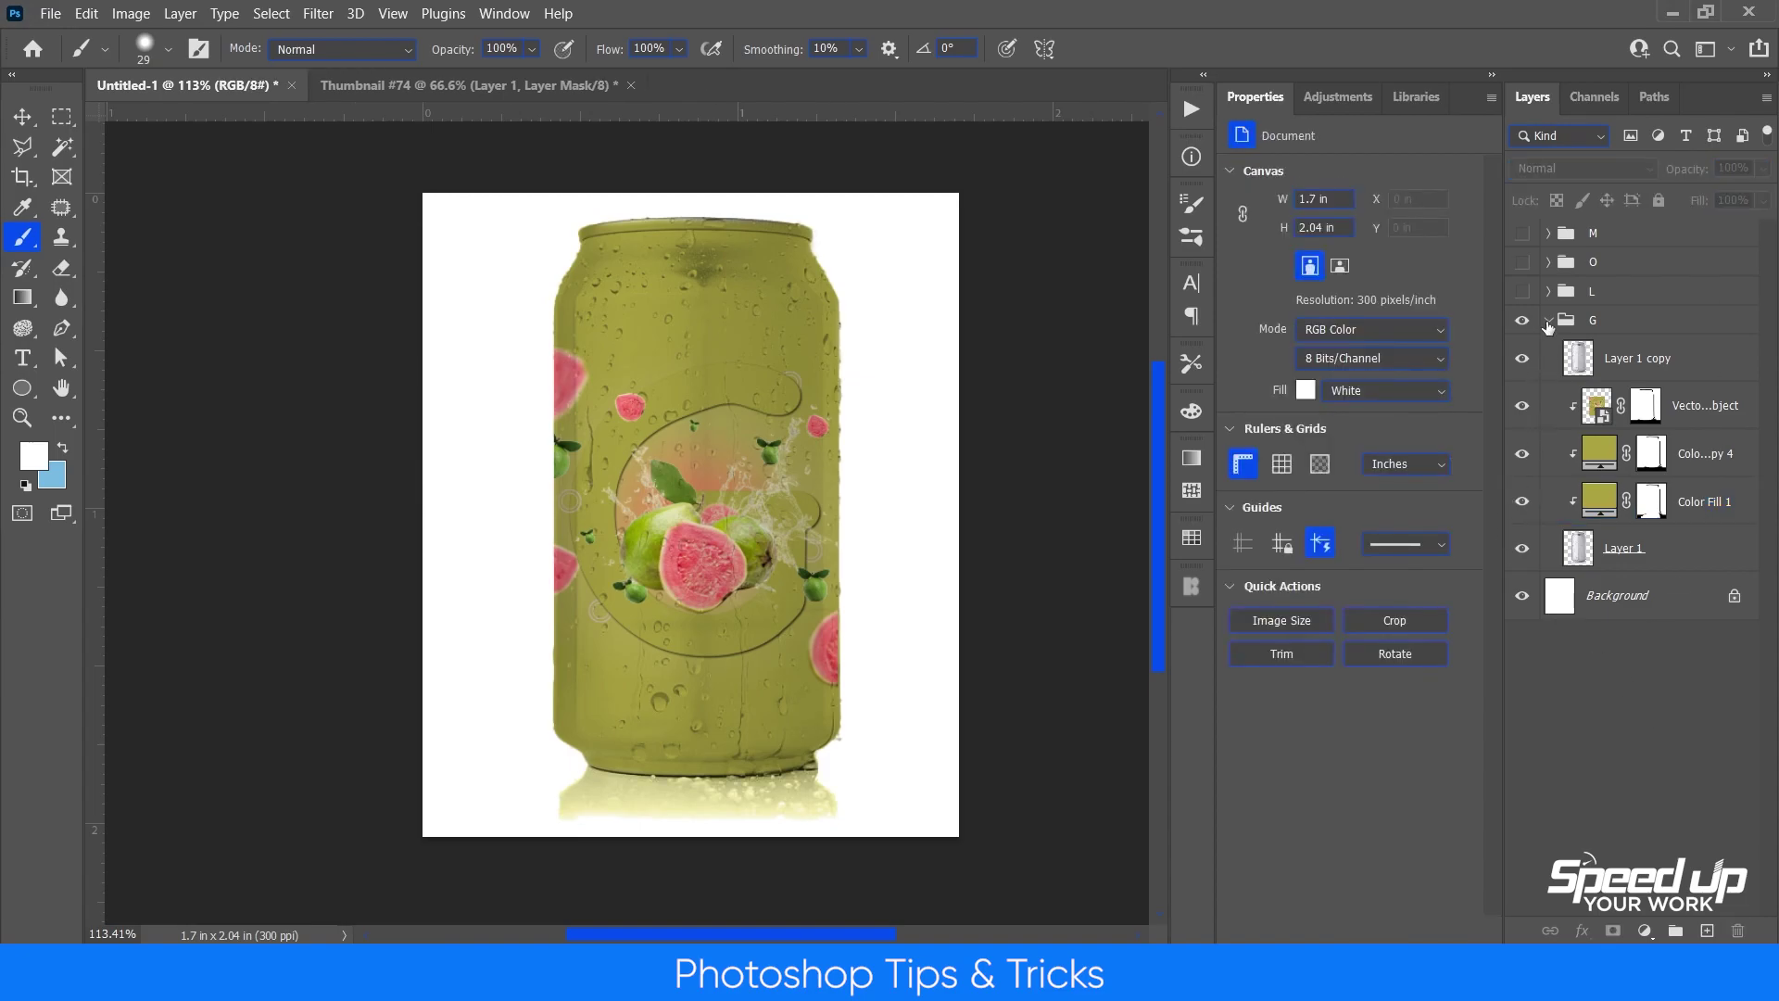
Collapse group G and compare the other can variants by showing groups L, O and M singly, ending with group O visible.
click(1547, 321)
click(1524, 321)
click(1522, 291)
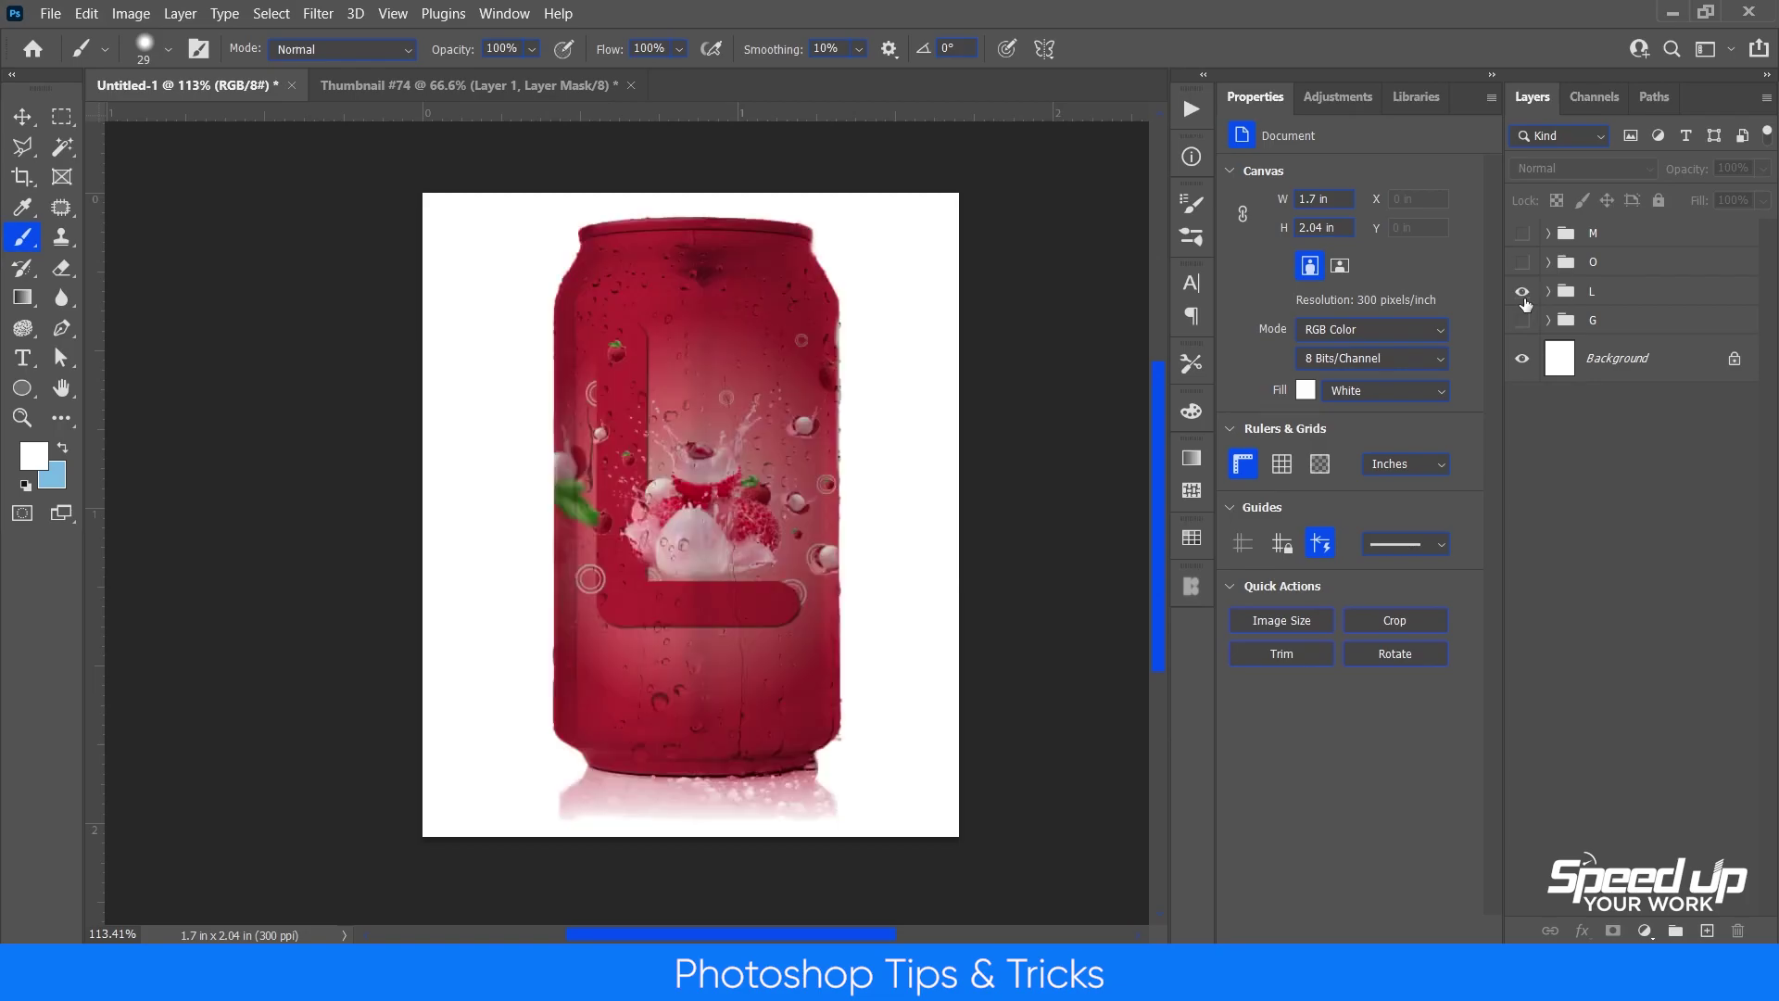
click(1522, 291)
click(1521, 262)
click(1520, 262)
click(1521, 234)
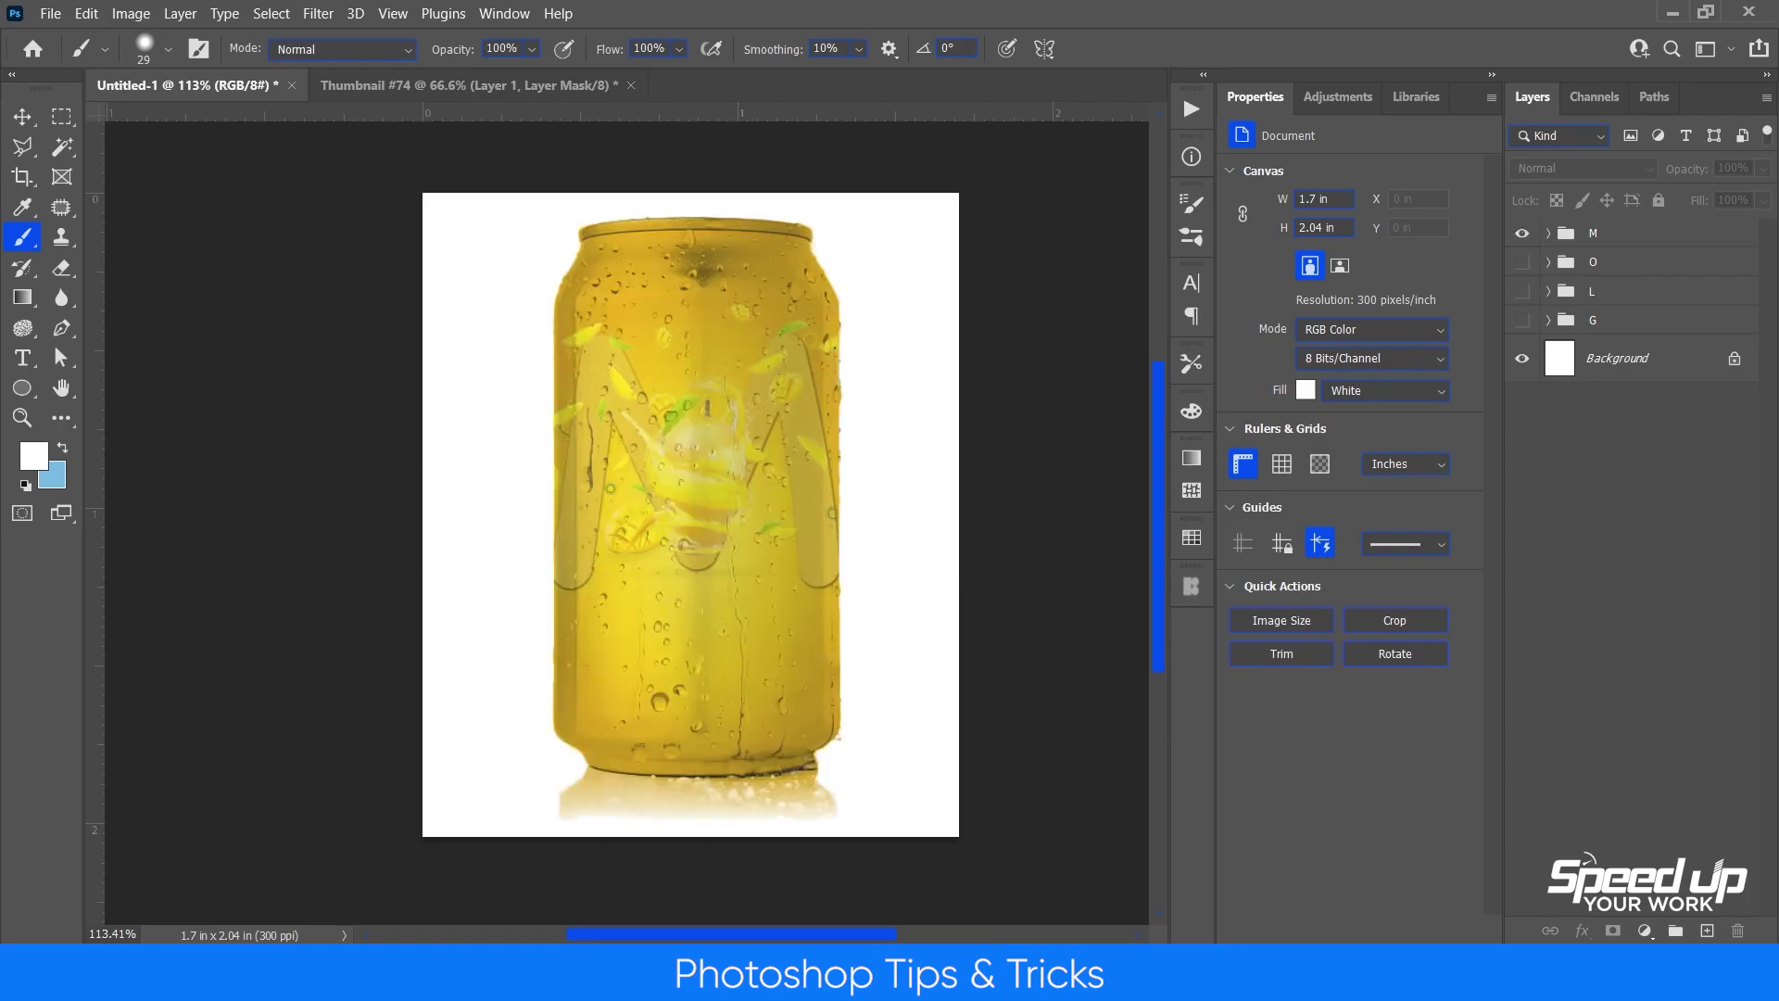
click(1521, 233)
click(1520, 262)
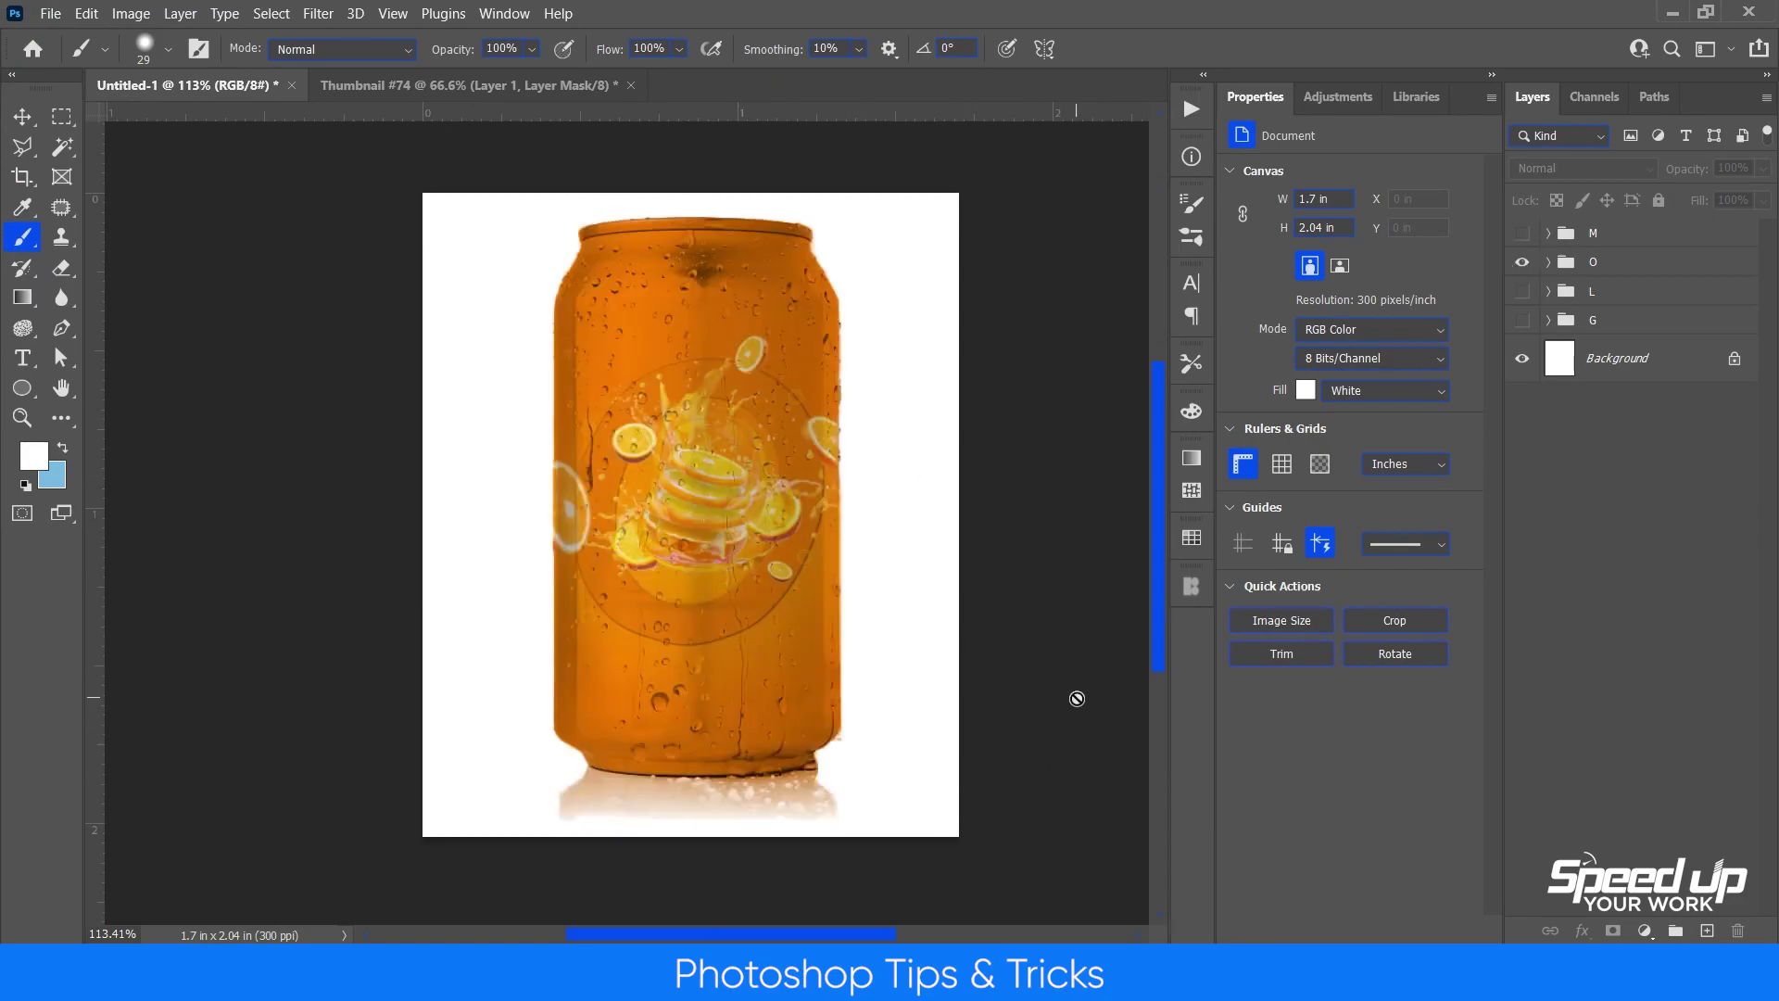